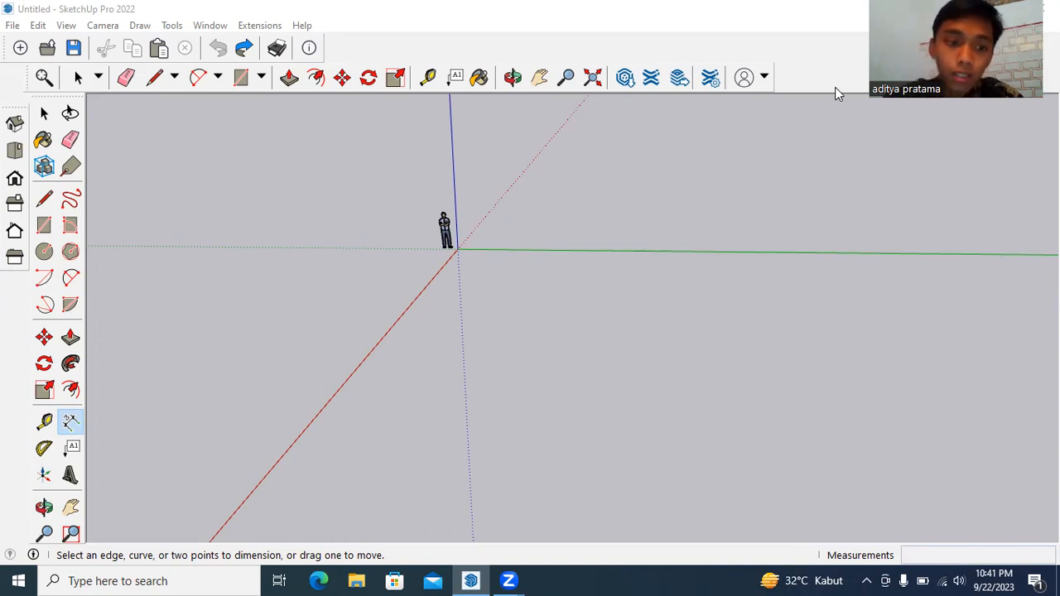
# Step: Draw a 10 m by 10 m rectangle on the ground plane near the origin
pyautogui.click(44, 226)
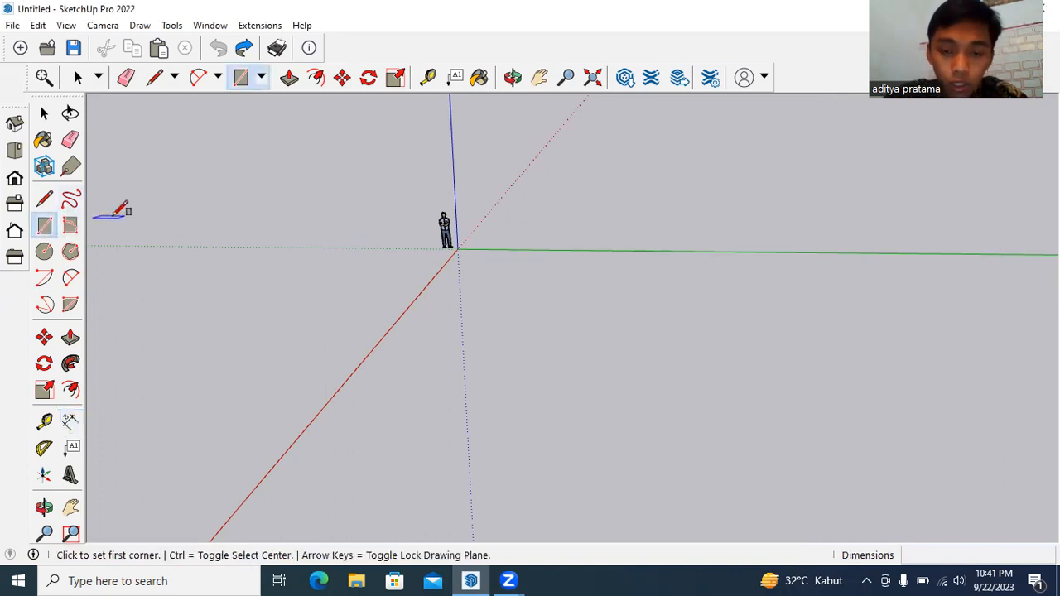
pyautogui.click(500, 274)
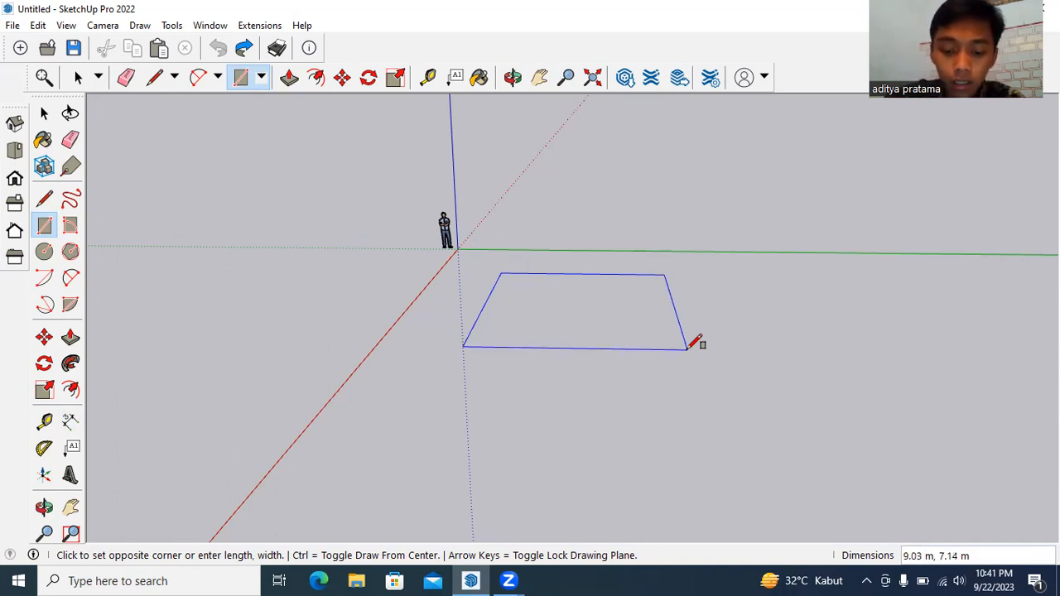
pyautogui.write('1')
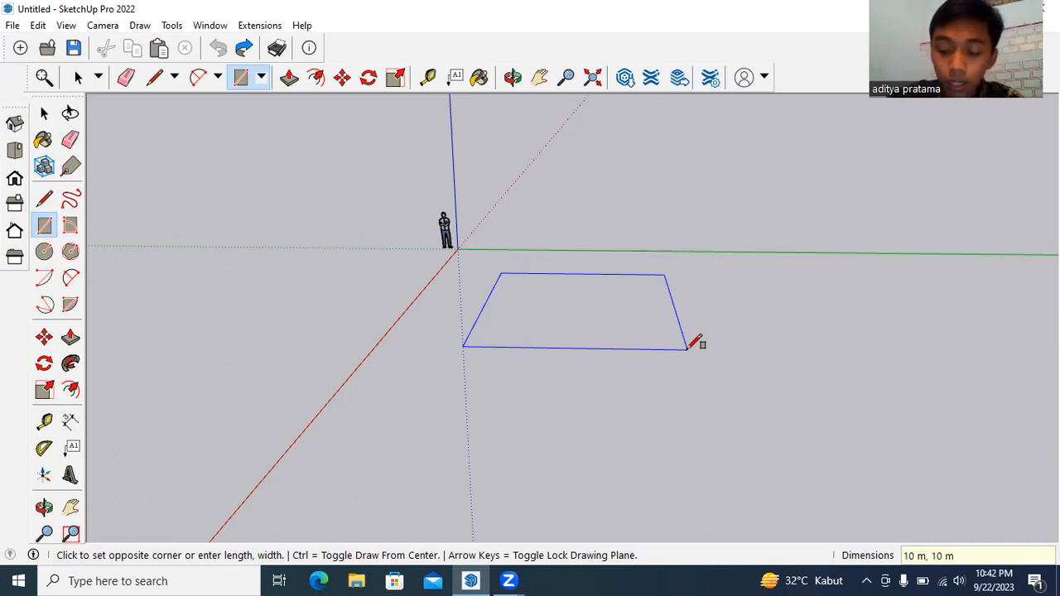
pyautogui.press('Return')
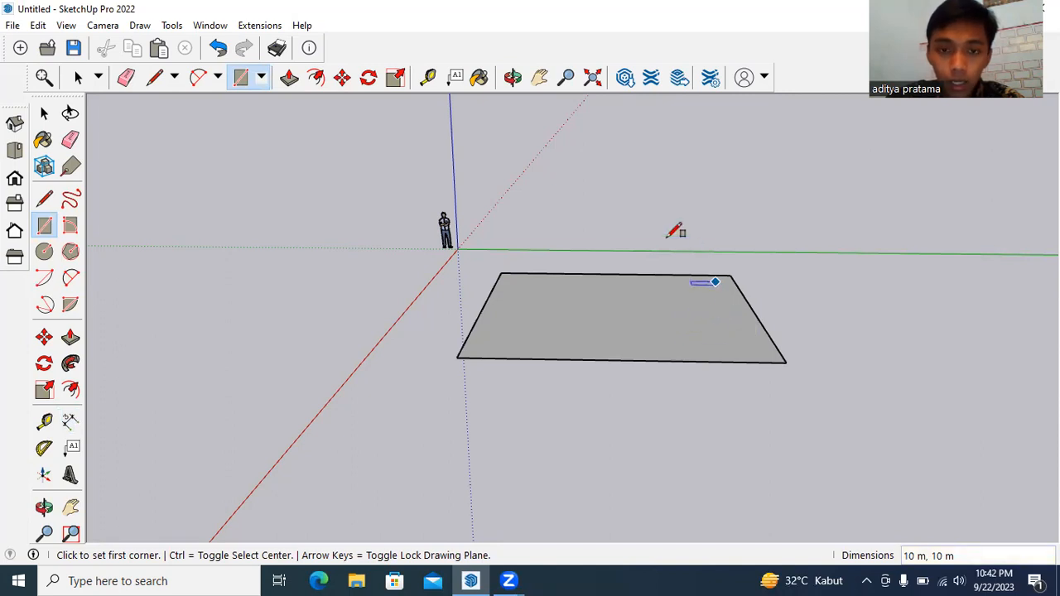
# Step: Add linear dimensions to the right and front edges of the ground square, placed just outside it
pyautogui.click(70, 420)
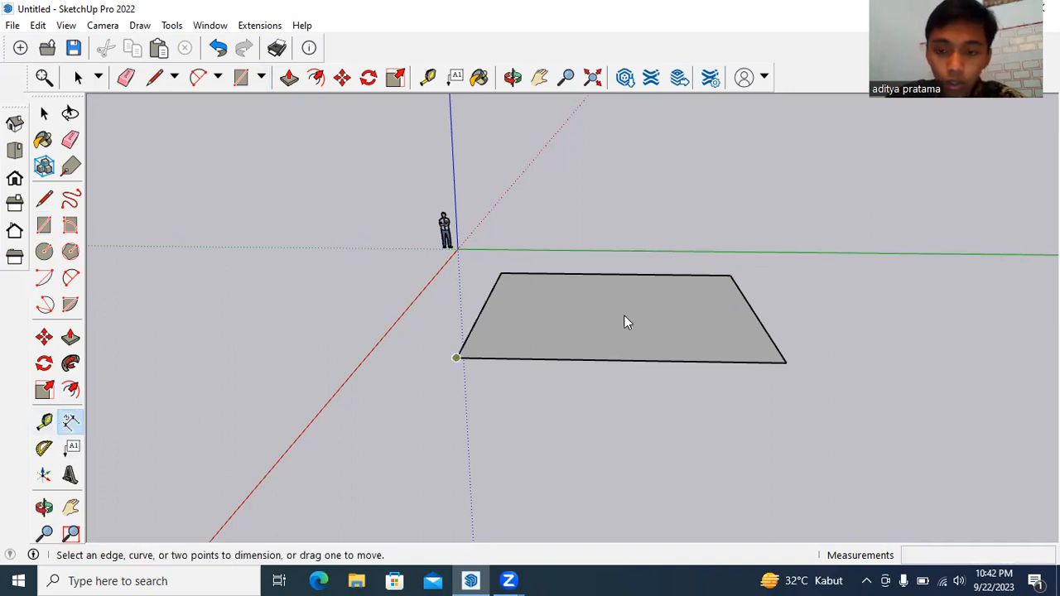
pyautogui.click(729, 276)
pyautogui.click(785, 362)
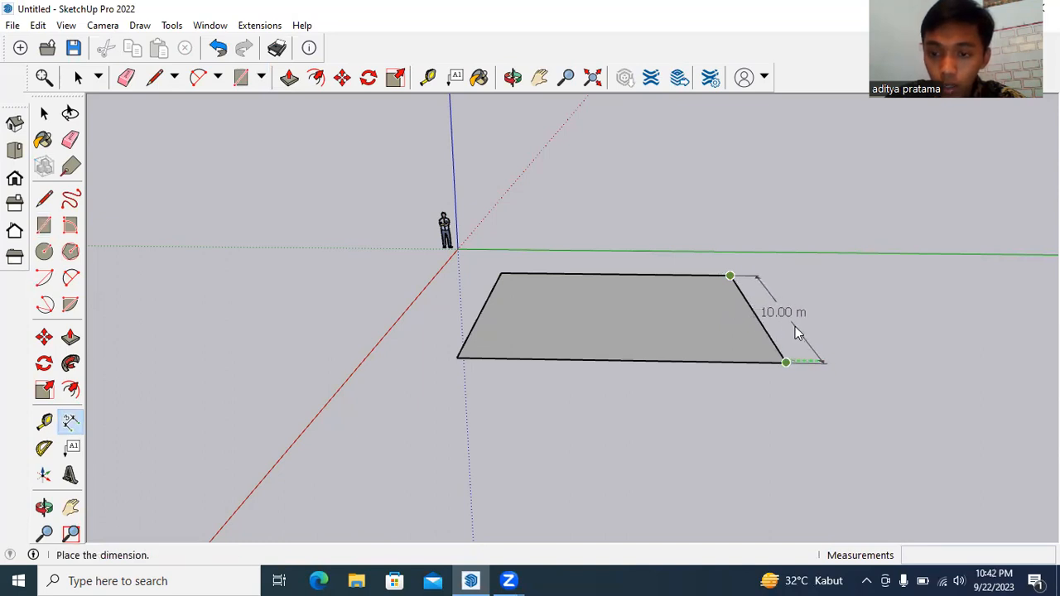
pyautogui.click(795, 326)
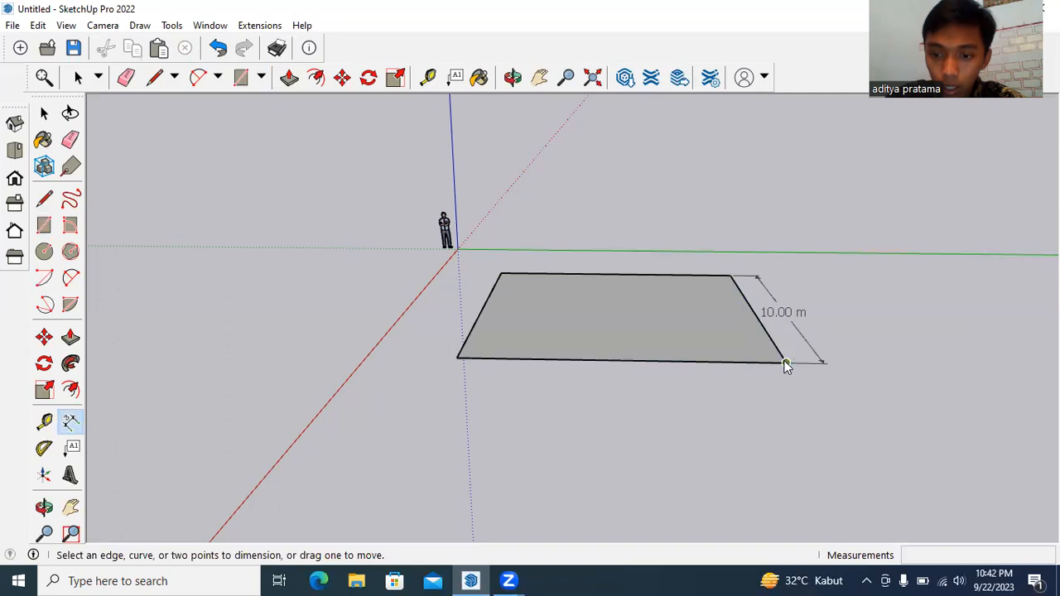
pyautogui.click(785, 361)
pyautogui.click(458, 359)
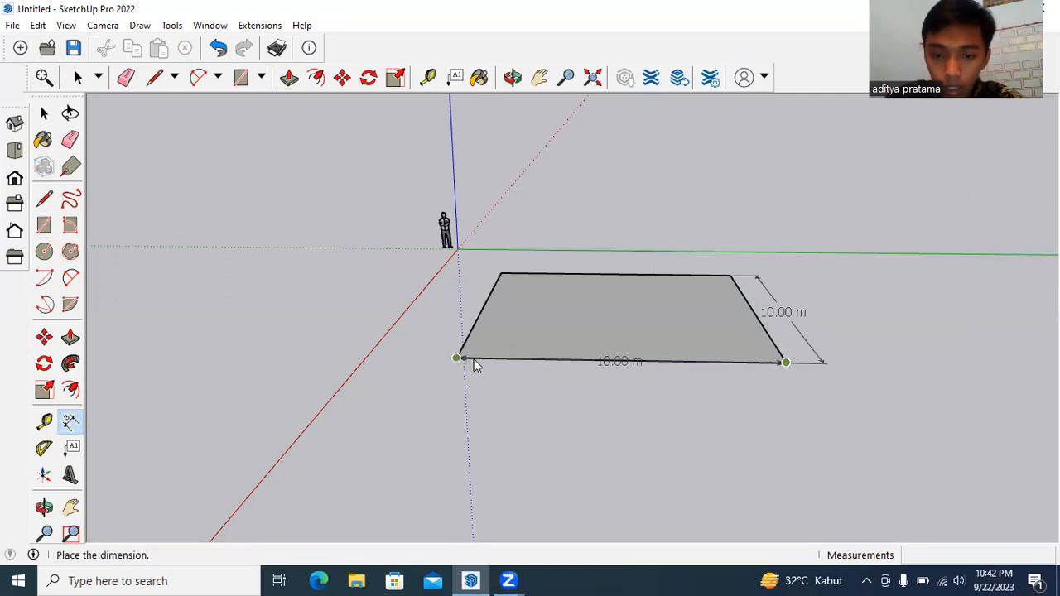
pyautogui.click(717, 385)
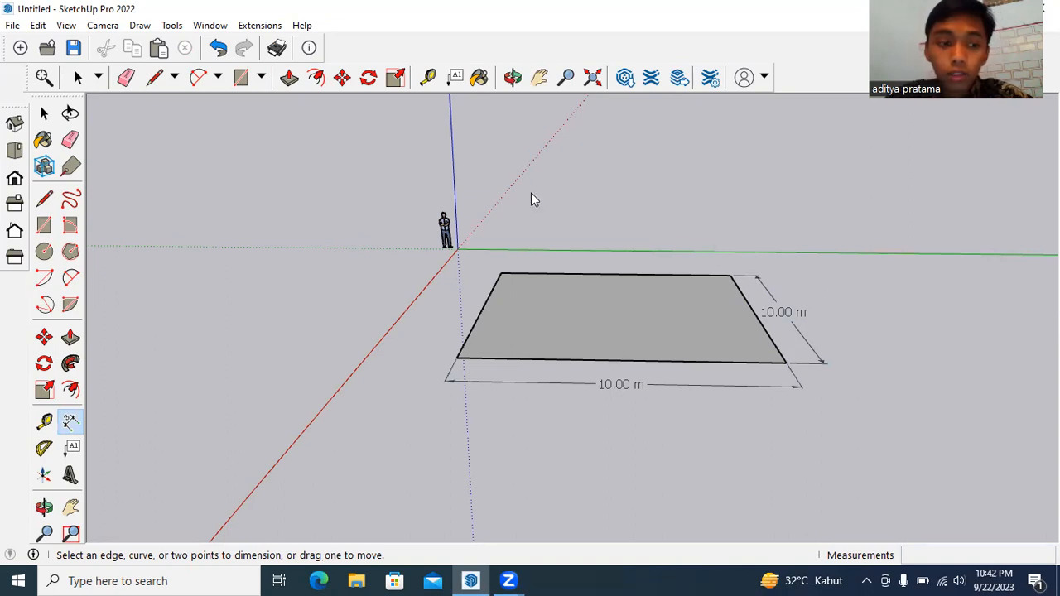
# Step: Push/Pull the square face upward by 5 m into a block
pyautogui.click(74, 335)
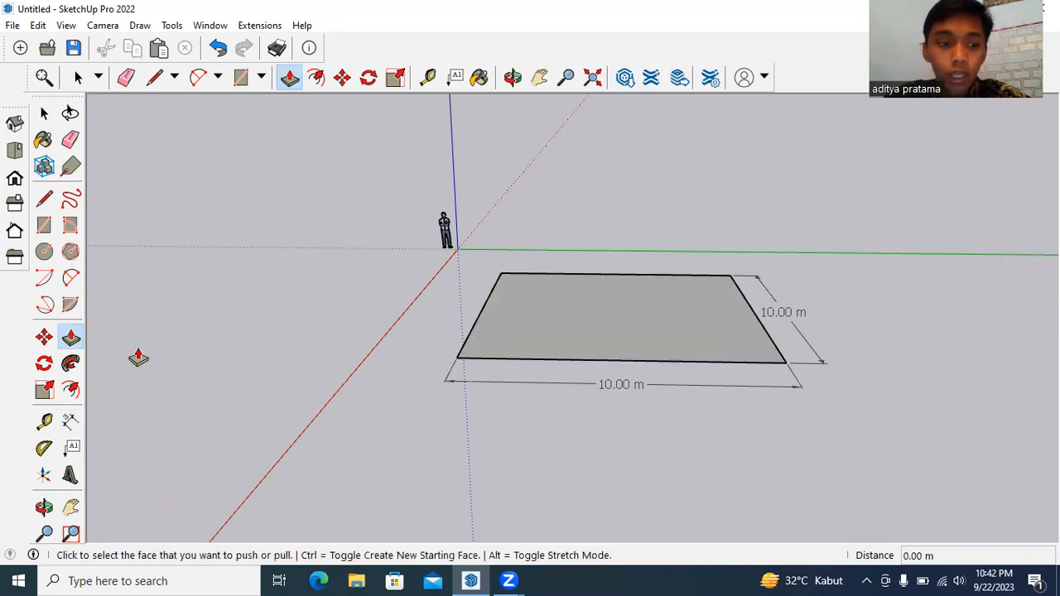
pyautogui.click(623, 312)
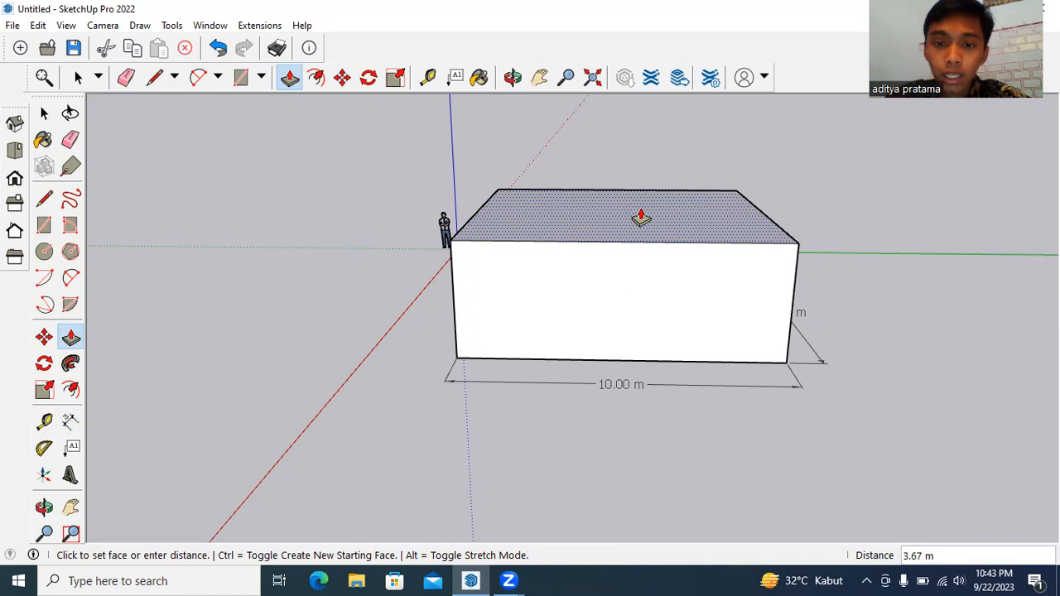
pyautogui.write('5.00 m')
pyautogui.press('Return')
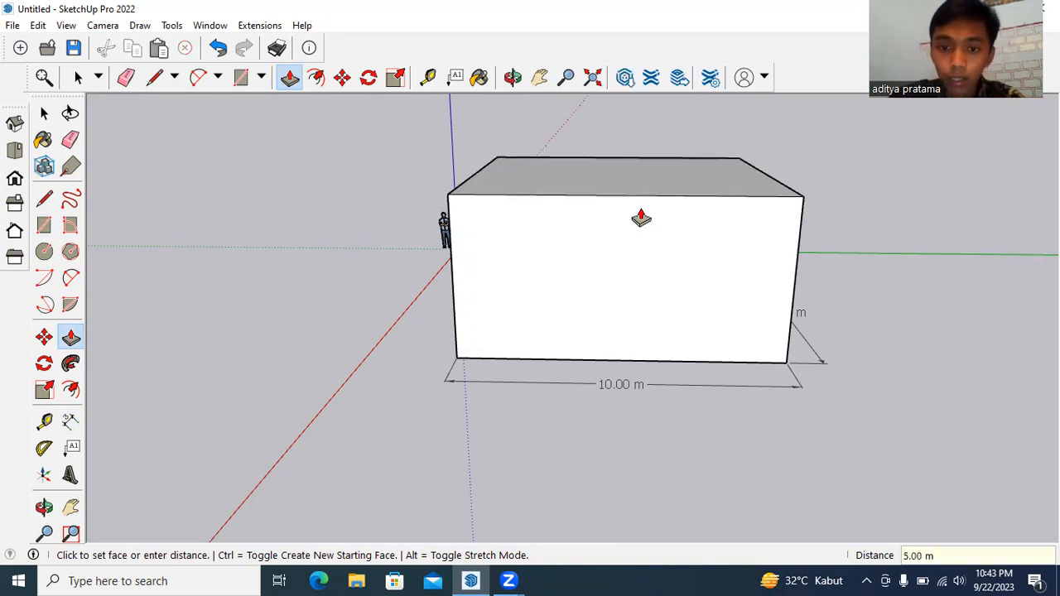
# Step: Add a height dimension along the block's front-left vertical edge
pyautogui.click(72, 419)
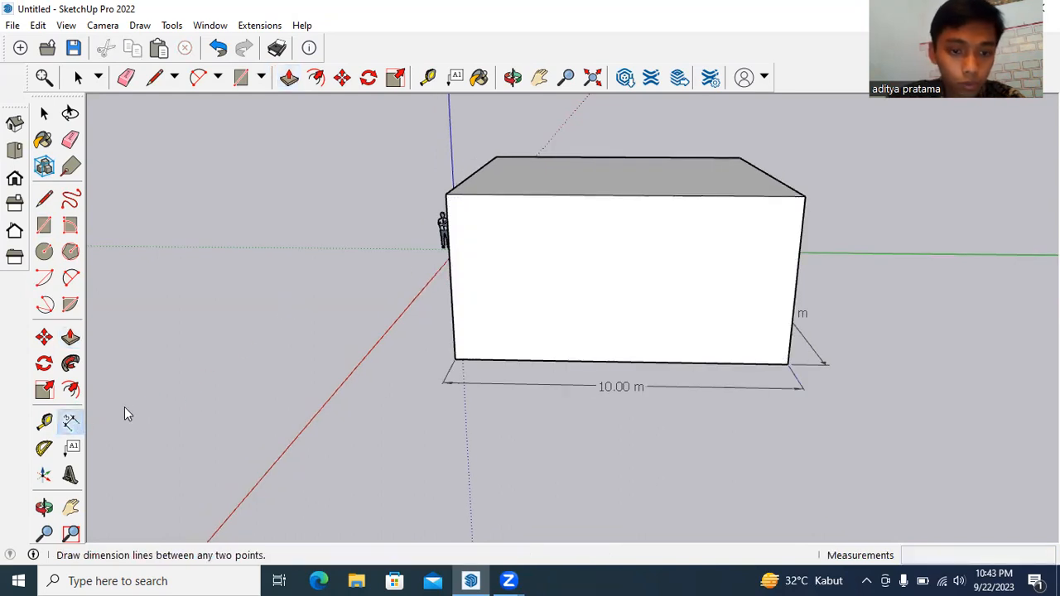
pyautogui.click(455, 359)
pyautogui.click(446, 194)
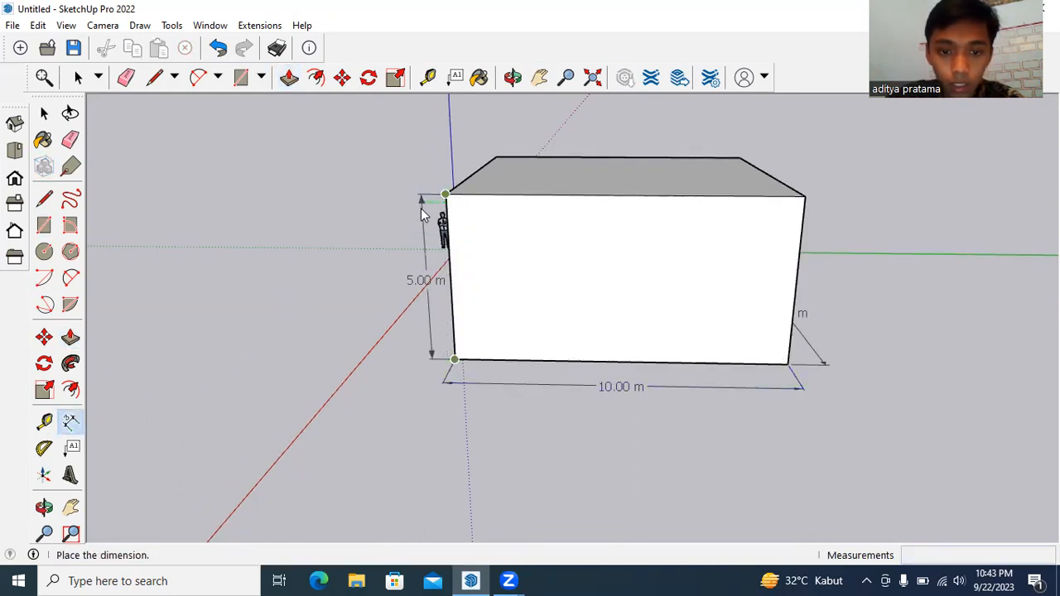
pyautogui.click(418, 214)
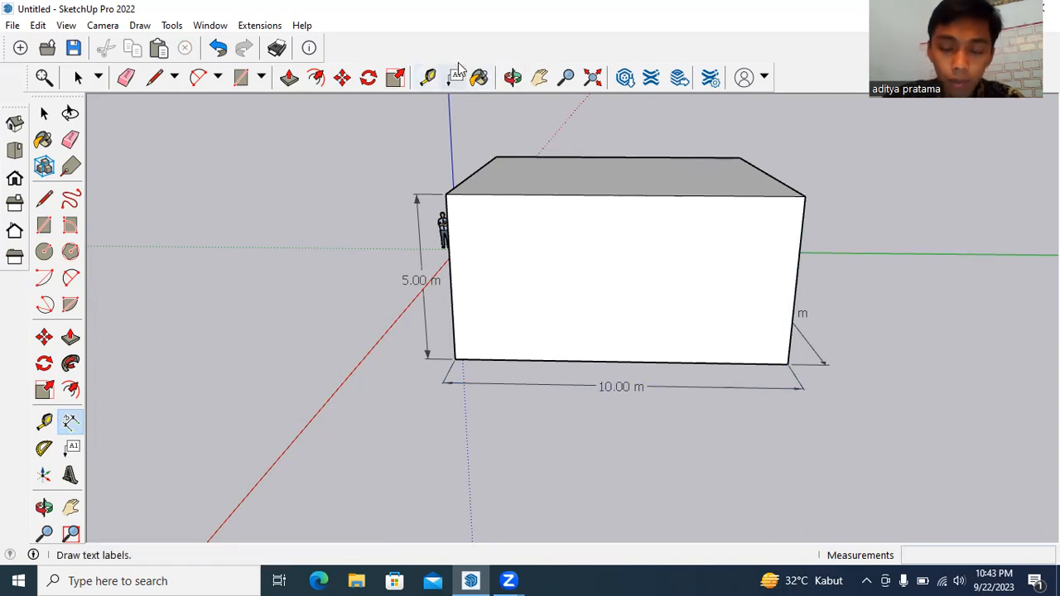
# Step: Draw a circle of about 0.60 m radius on the block's top face near its front-left corner
pyautogui.click(511, 77)
pyautogui.moveTo(509, 156); pyautogui.dragTo(468, 185)
pyautogui.scroll(2, 509, 173)
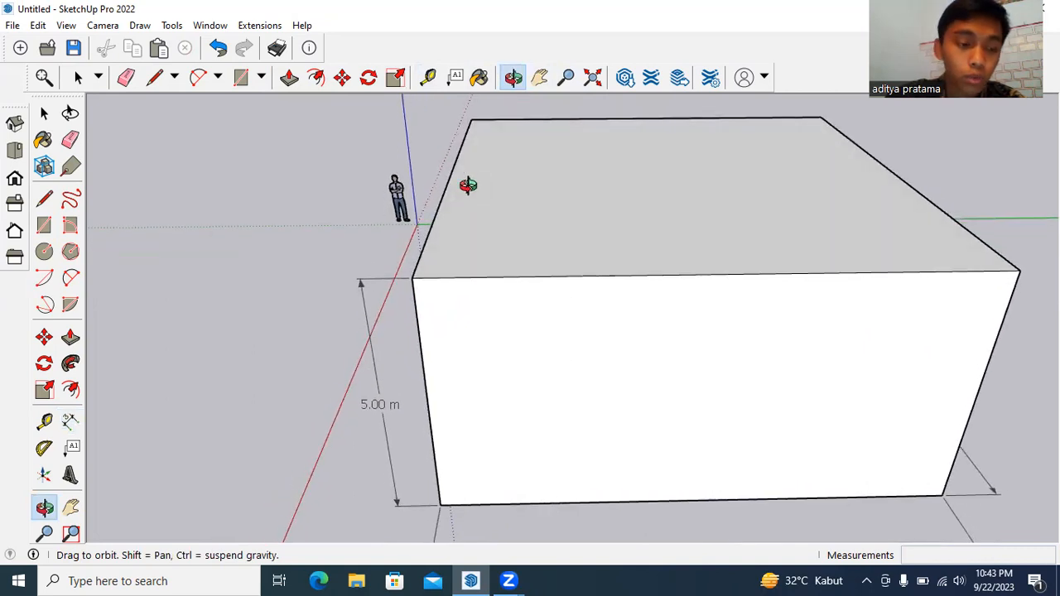
pyautogui.click(45, 255)
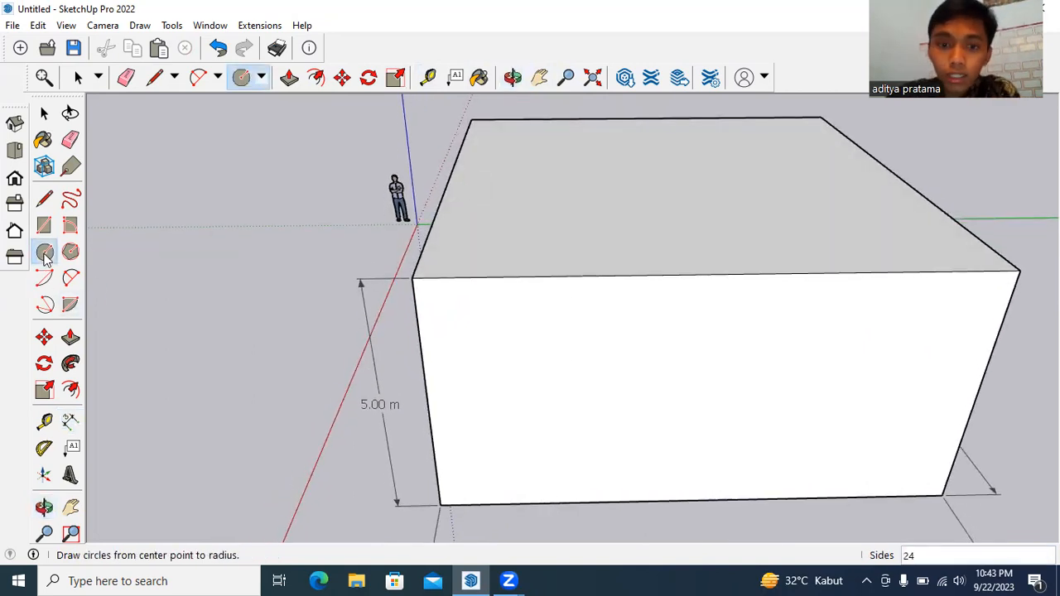
pyautogui.click(476, 237)
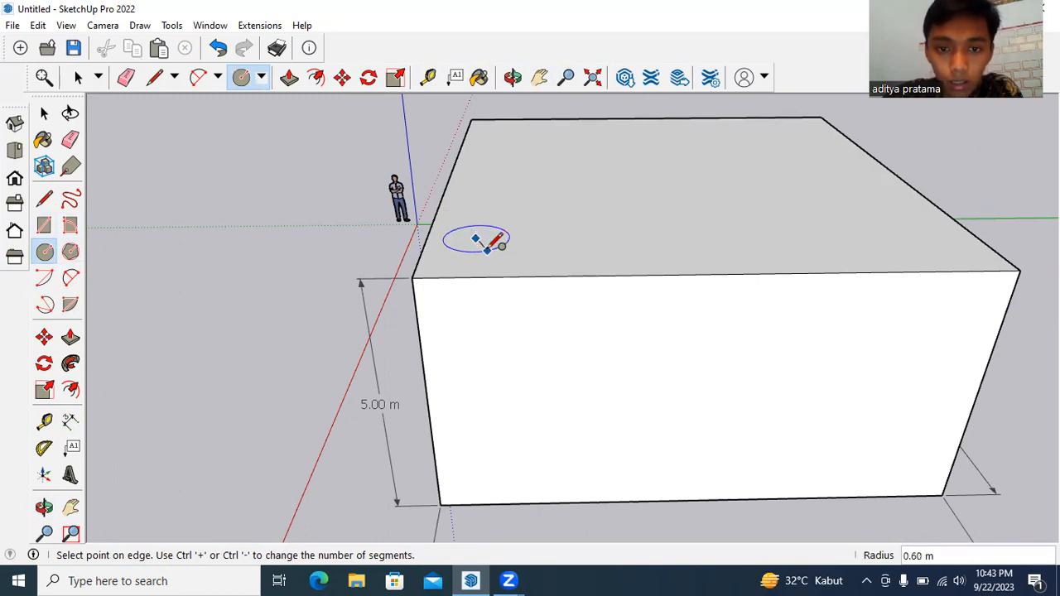
pyautogui.click(507, 239)
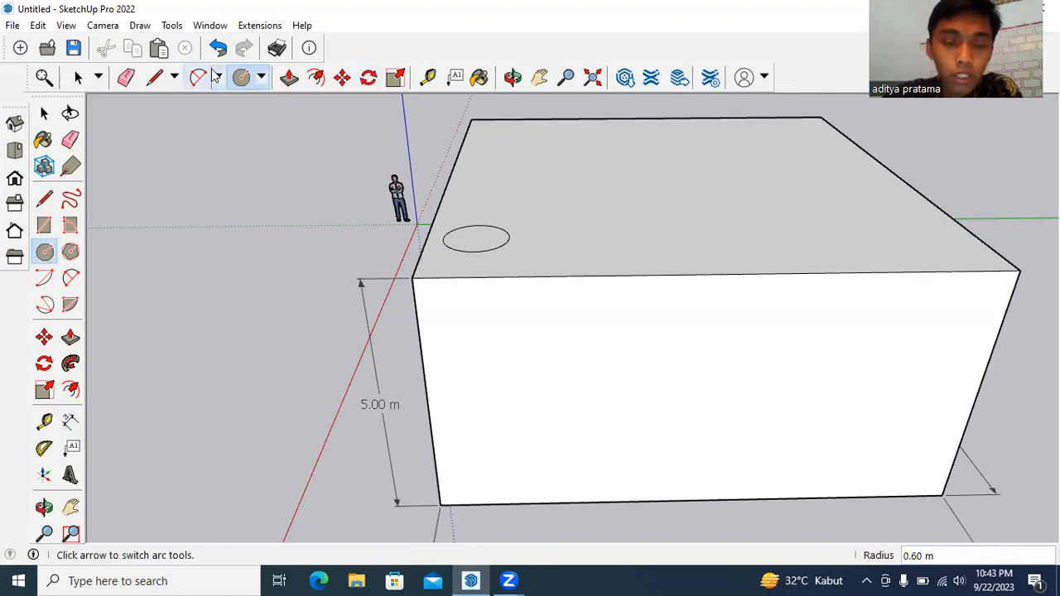
# Step: Copy the circle's face and paste it on the top face near the front-right corner
pyautogui.scroll(1, 466, 145)
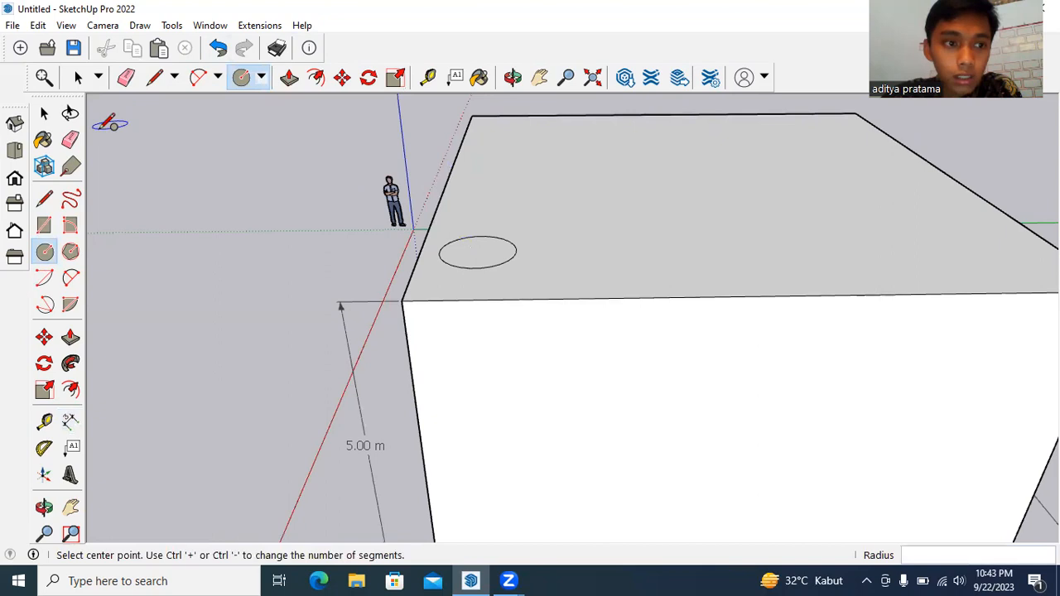
pyautogui.click(44, 113)
pyautogui.click(508, 253)
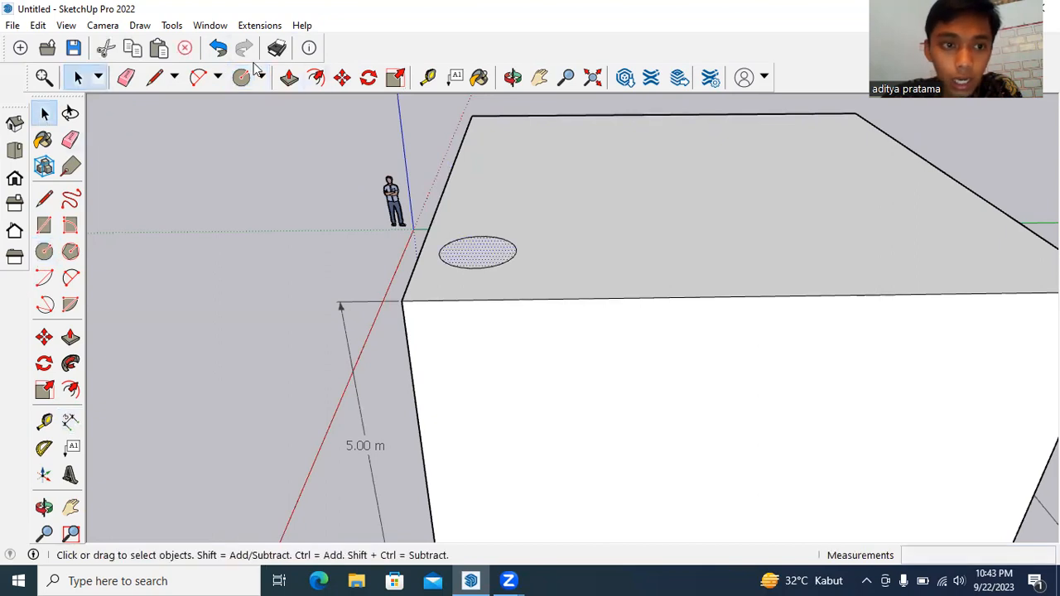
pyautogui.click(159, 48)
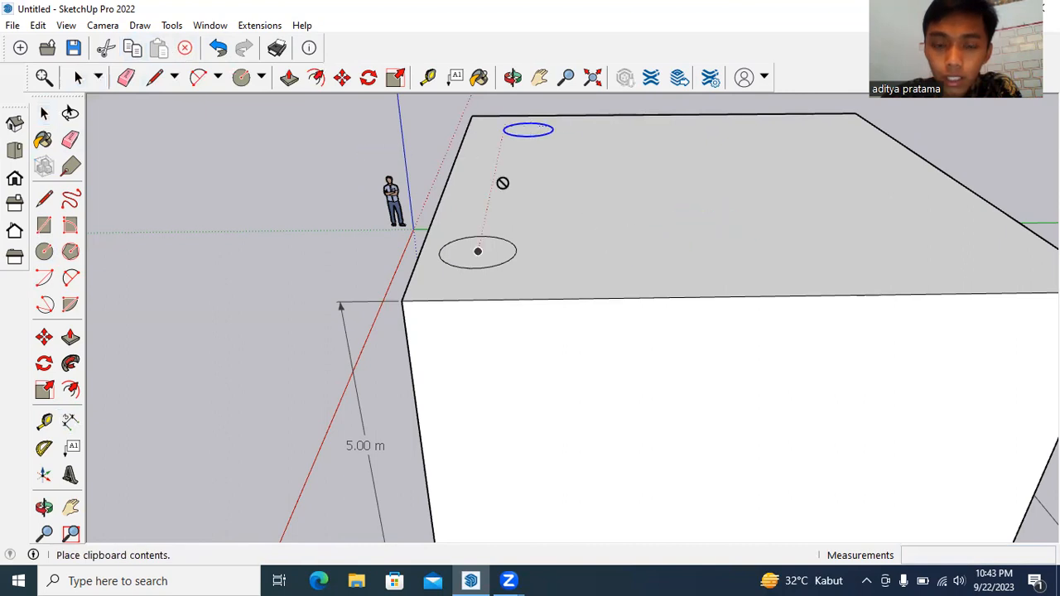
pyautogui.click(921, 226)
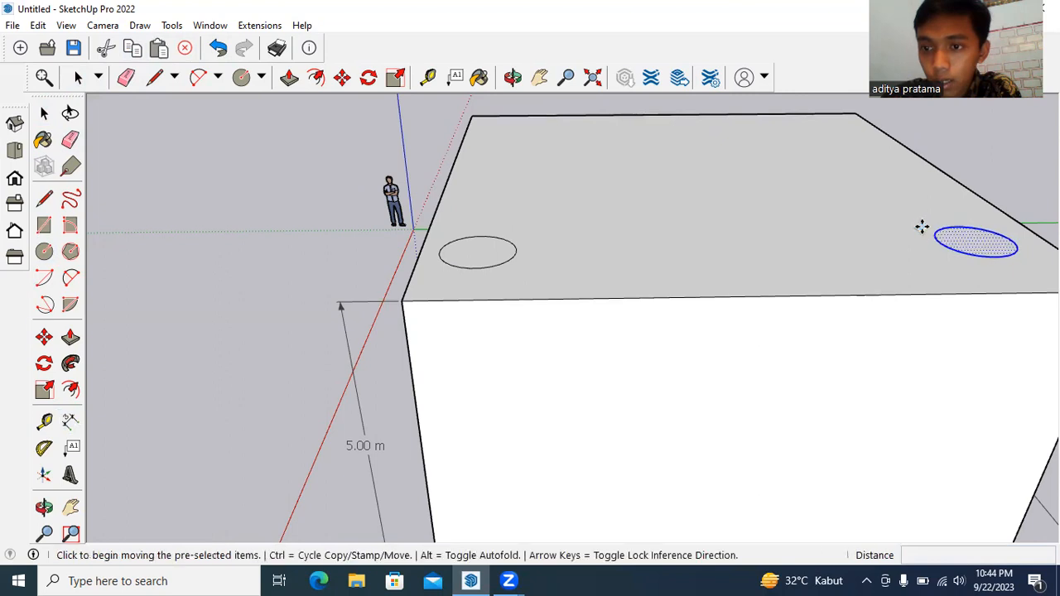
# Step: Paste two more copies of the circle on the top face near the back-right and back-left corners
pyautogui.click(159, 48)
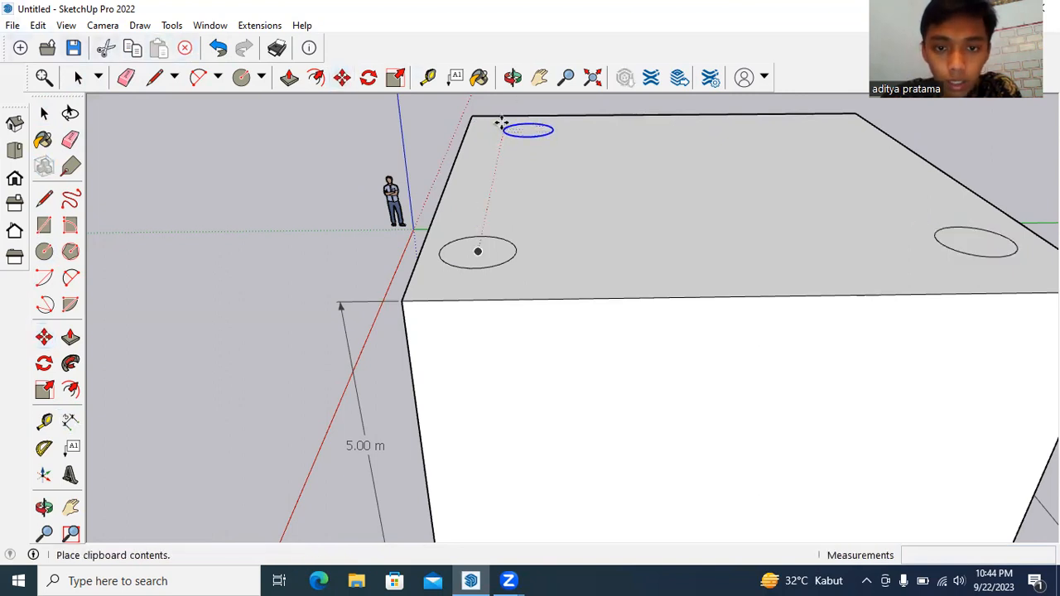
pyautogui.click(799, 125)
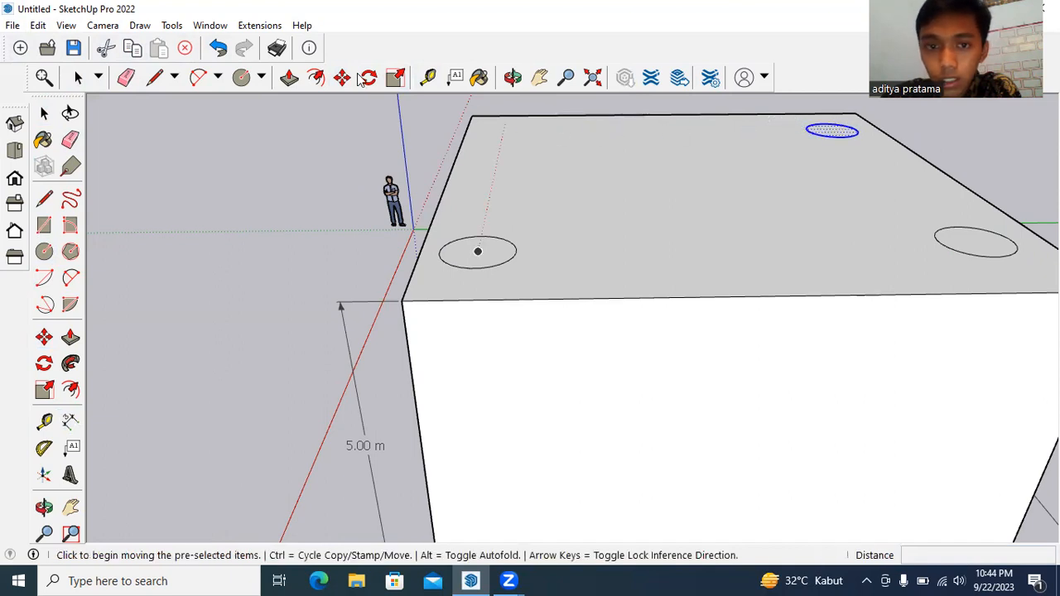
pyautogui.click(159, 48)
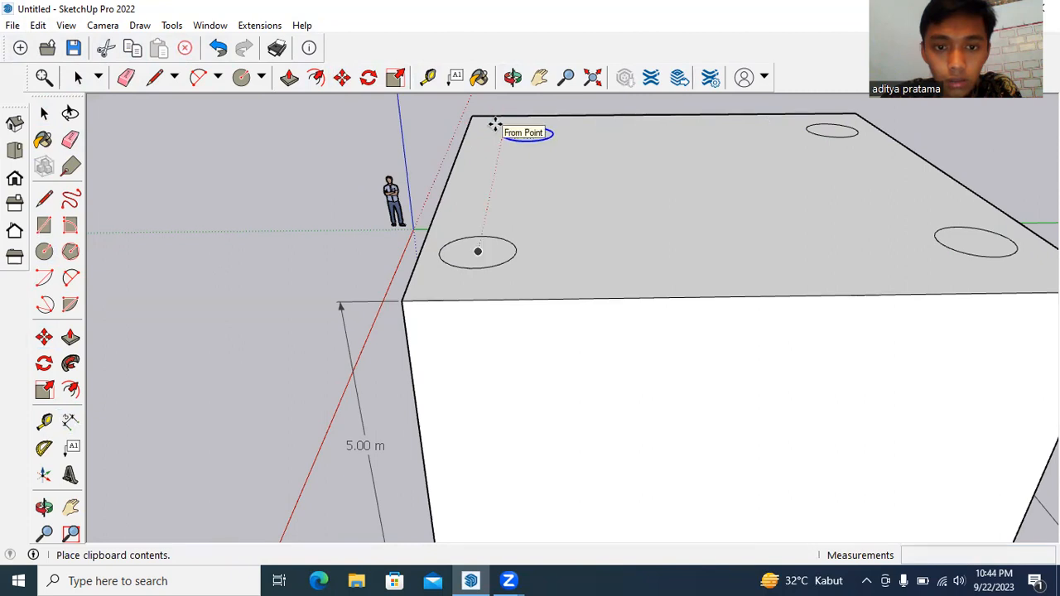
pyautogui.scroll(-2, 496, 135)
pyautogui.scroll(-2, 497, 135)
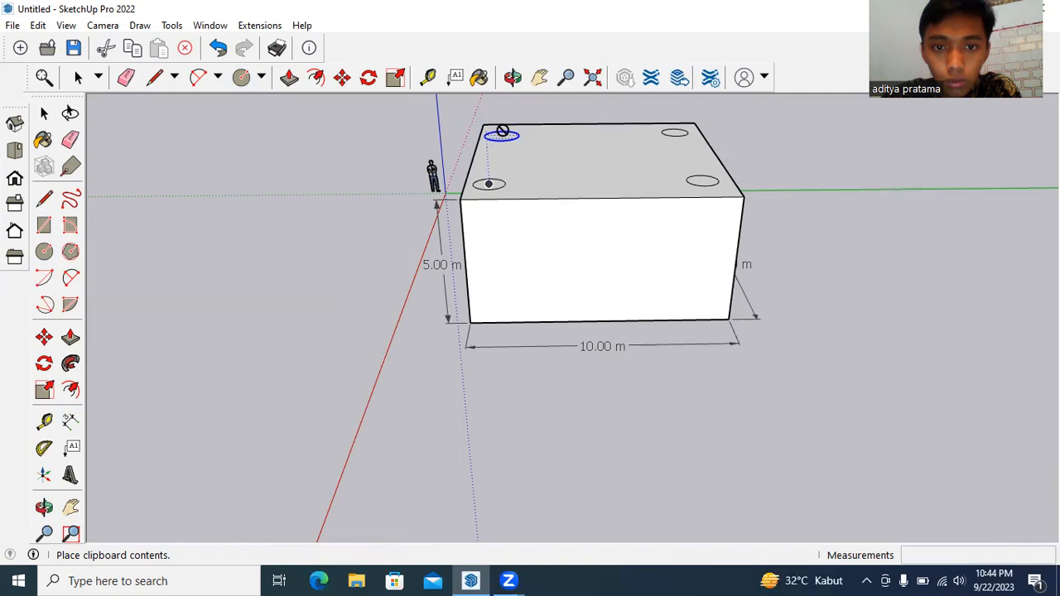
pyautogui.click(506, 132)
pyautogui.press('m')
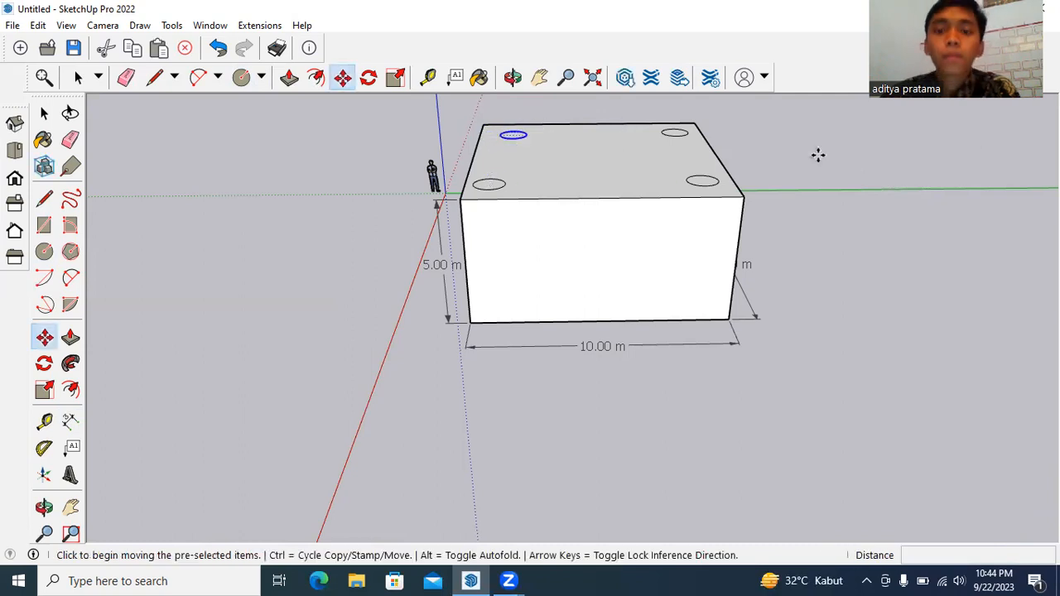
# Step: Push/Pull the front-left and front-right circles upward by 4 m each into round columns
pyautogui.click(512, 77)
pyautogui.moveTo(592, 157); pyautogui.dragTo(307, 158)
pyautogui.moveTo(651, 199); pyautogui.dragTo(568, 100)
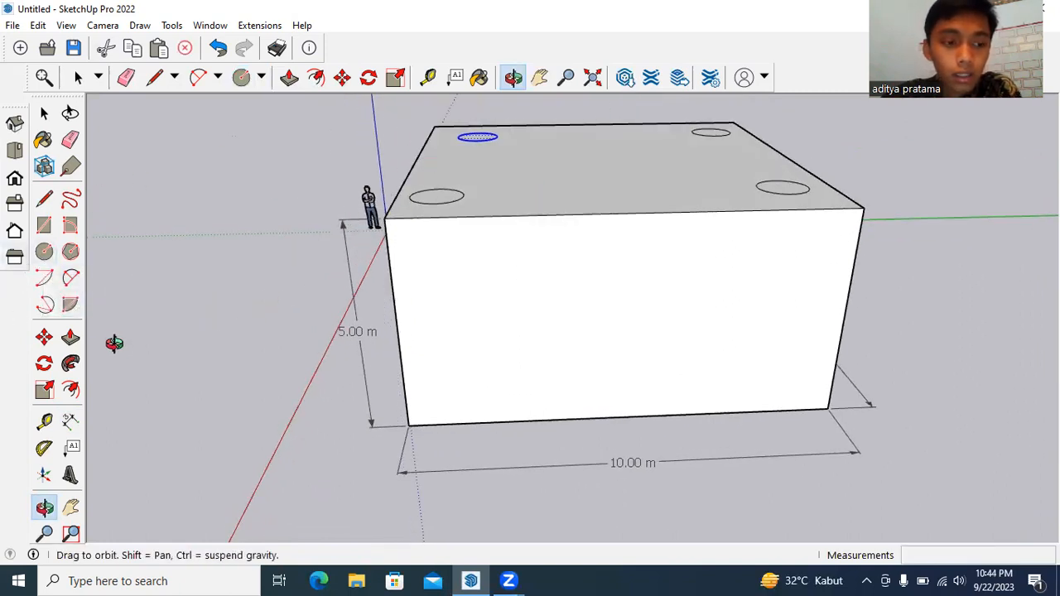
pyautogui.click(70, 338)
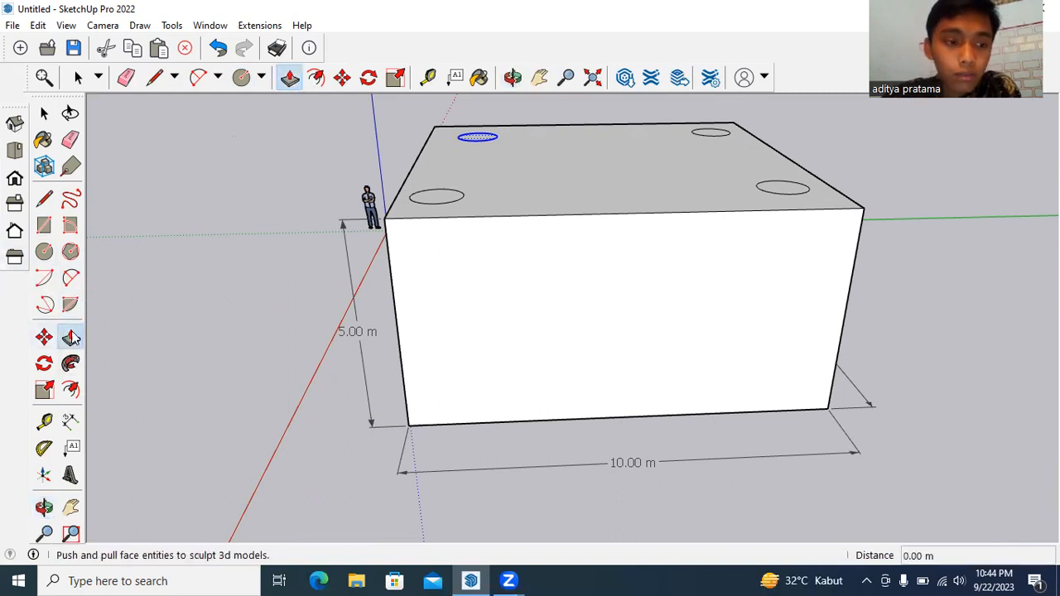
pyautogui.click(45, 114)
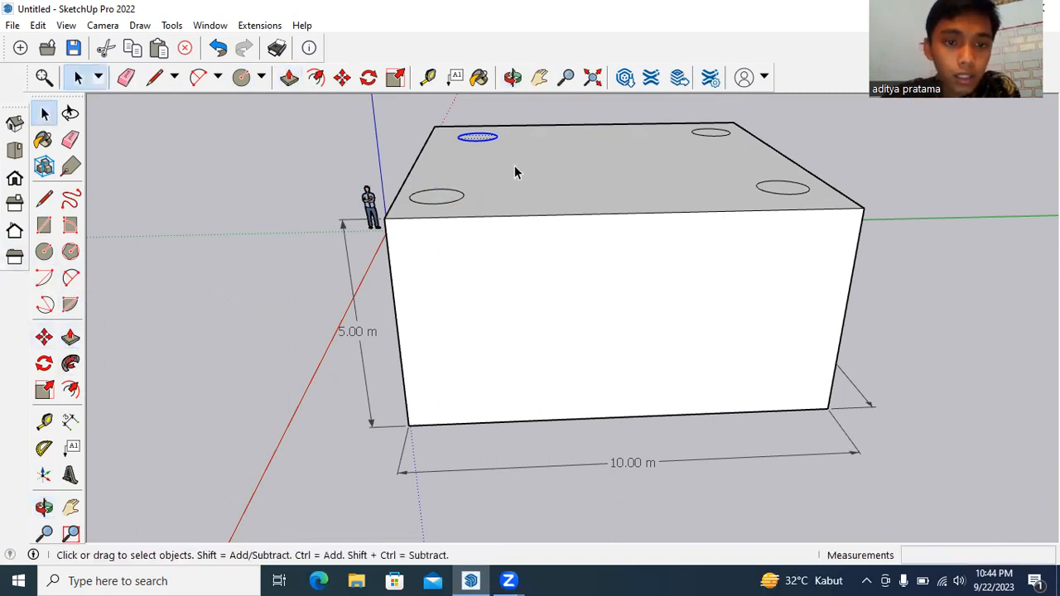
pyautogui.click(436, 197)
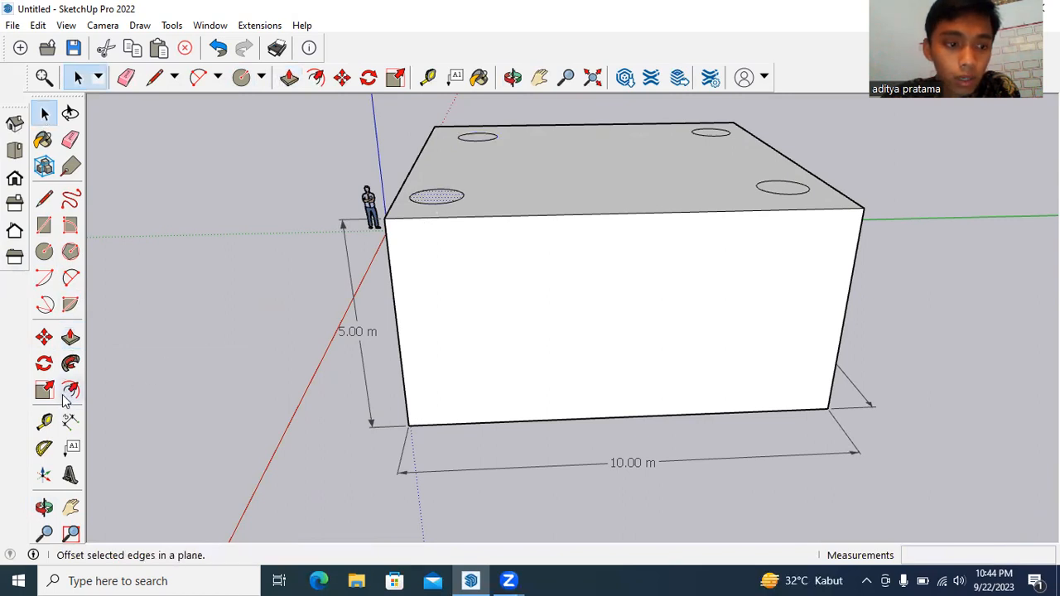
pyautogui.click(69, 338)
pyautogui.click(437, 198)
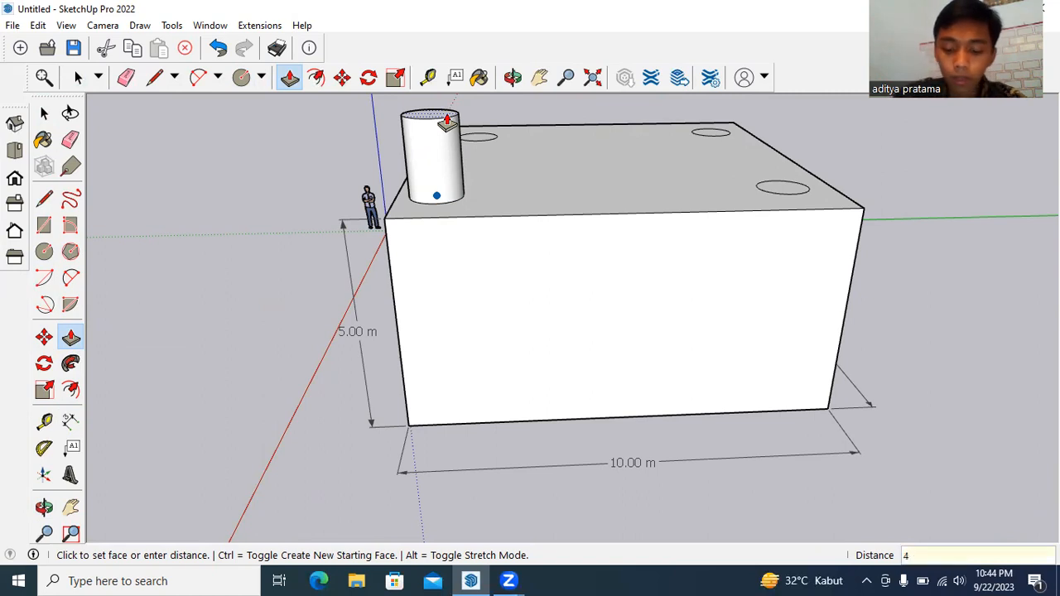
pyautogui.press('Return')
pyautogui.click(785, 190)
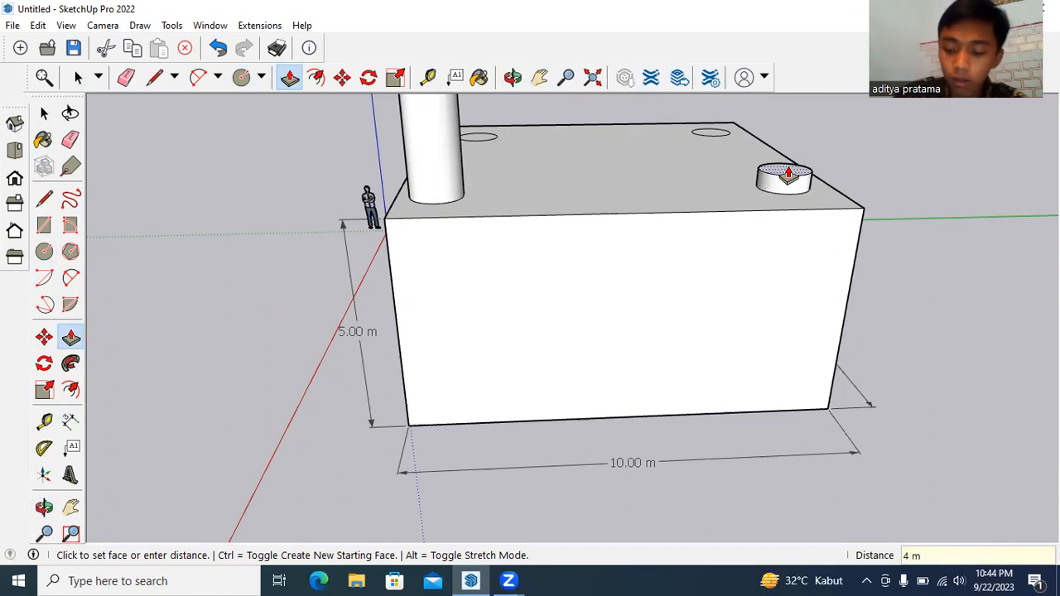
pyautogui.press('Return')
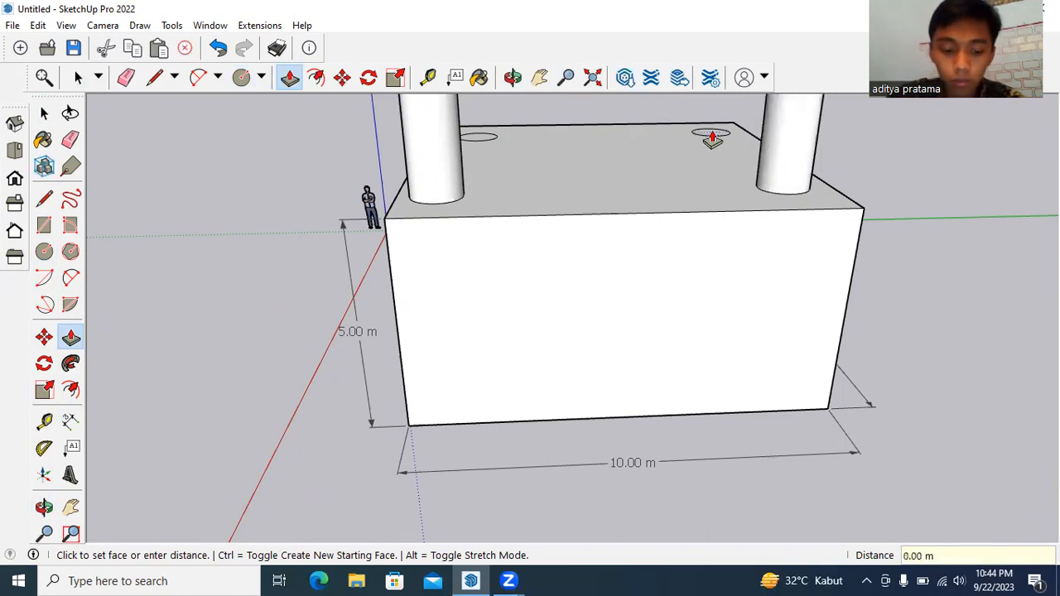
# Step: Push/Pull the back-right and back-left circles on the block's top upward by 4 m each into round columns
pyautogui.press('Return')
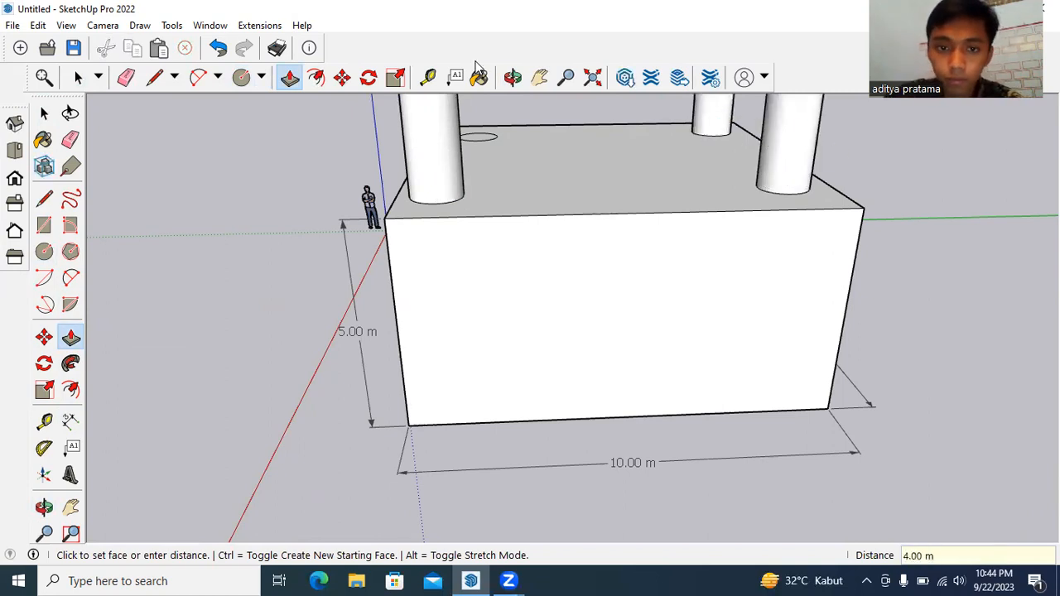
pyautogui.click(477, 139)
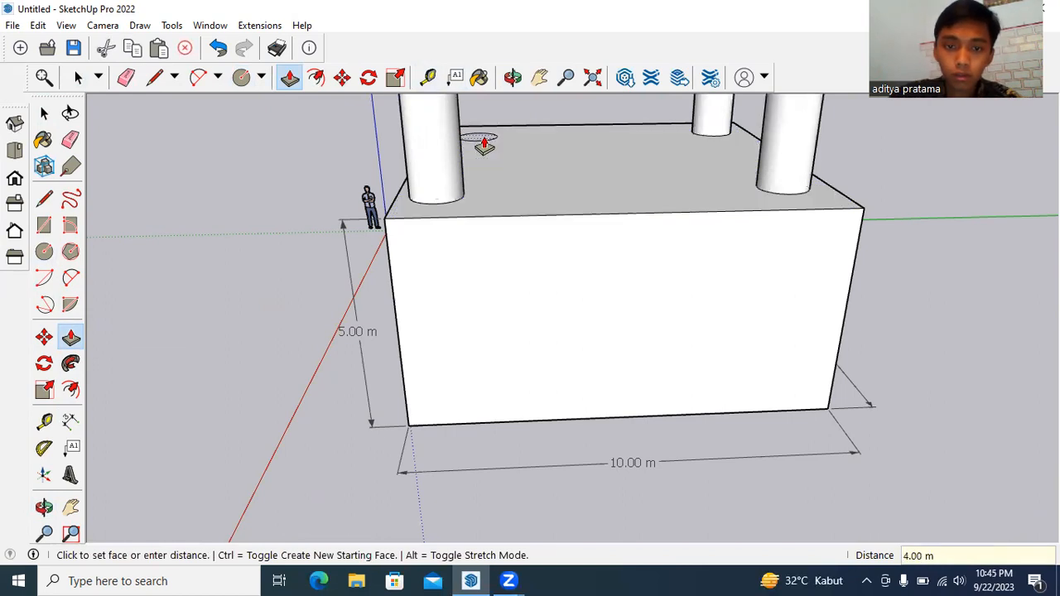
pyautogui.click(490, 140)
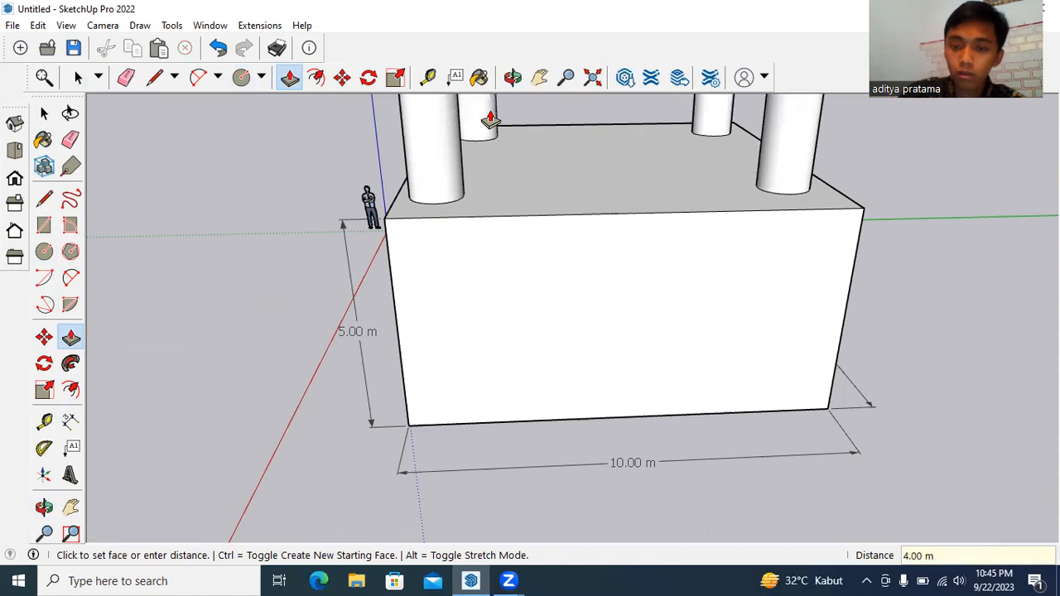
# Step: Draw a vertical triangle on the front-left column's top from a radius line, a 1 m upright at the centre and a closing slope
pyautogui.scroll(-3, 500, 124)
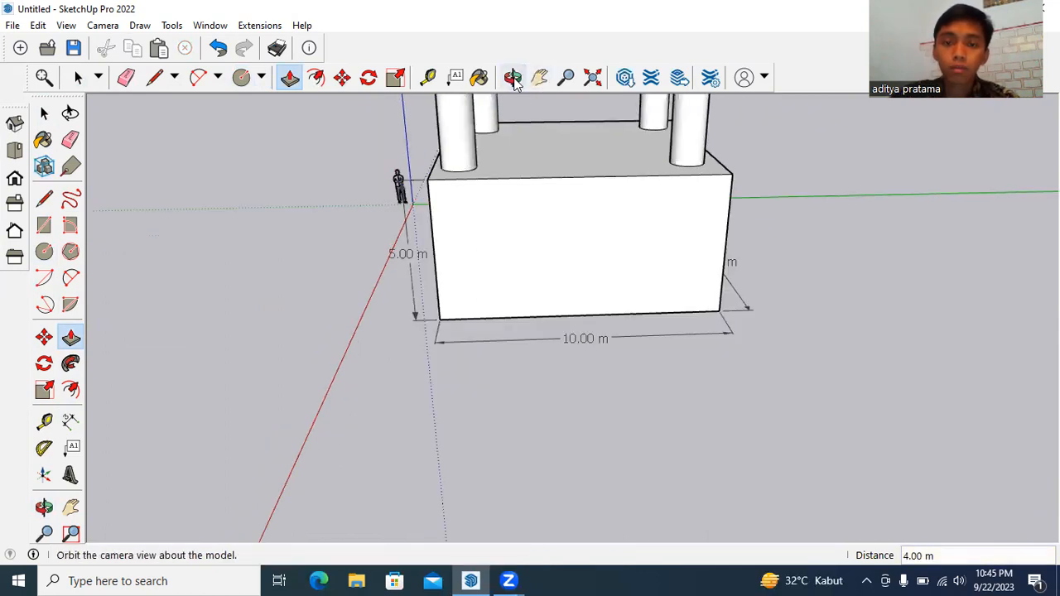
pyautogui.click(513, 80)
pyautogui.moveTo(563, 166); pyautogui.dragTo(561, 230)
pyautogui.click(539, 78)
pyautogui.scroll(4, 650, 238)
pyautogui.scroll(-3, 652, 248)
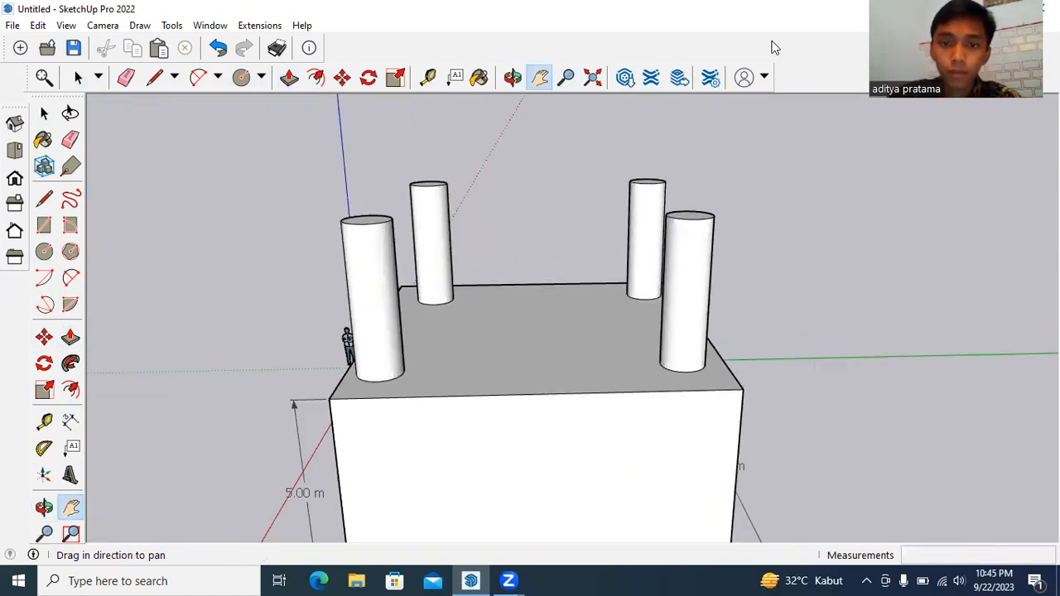
pyautogui.moveTo(308, 192); pyautogui.dragTo(435, 216)
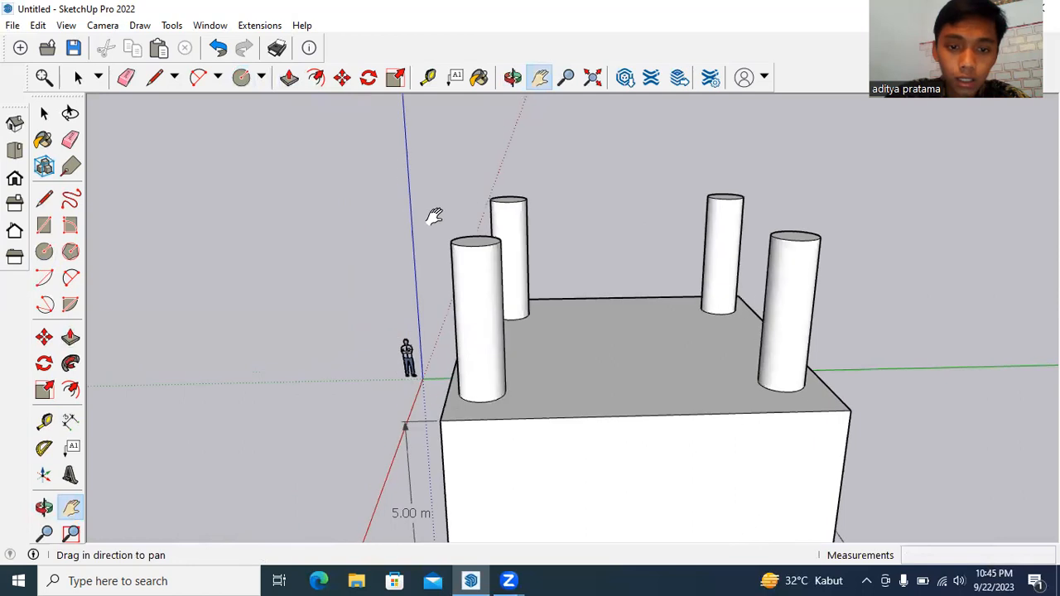
pyautogui.scroll(6, 544, 291)
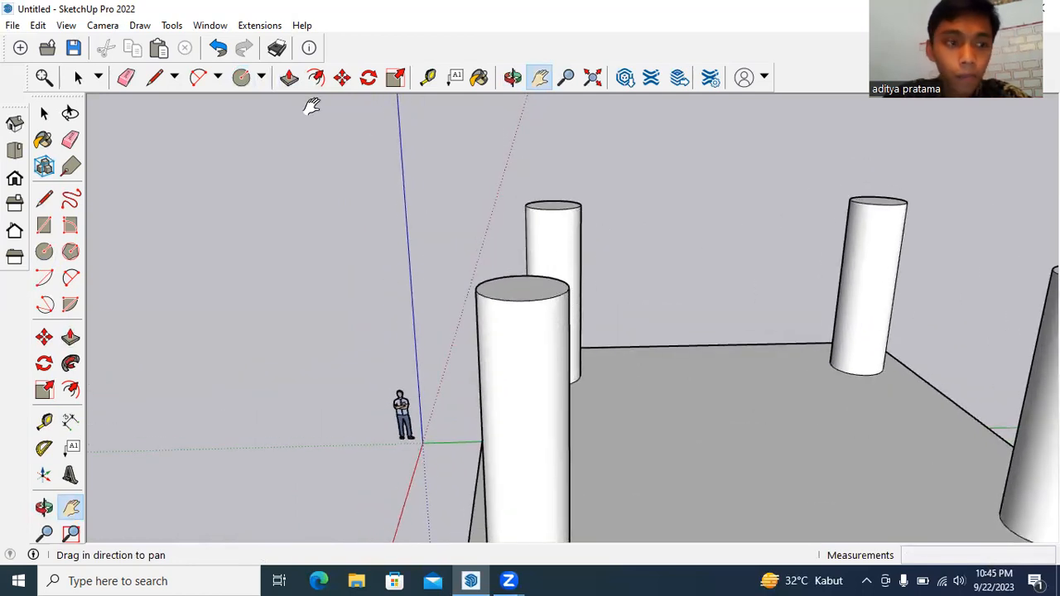
pyautogui.scroll(2, 595, 342)
pyautogui.moveTo(480, 265); pyautogui.dragTo(502, 307)
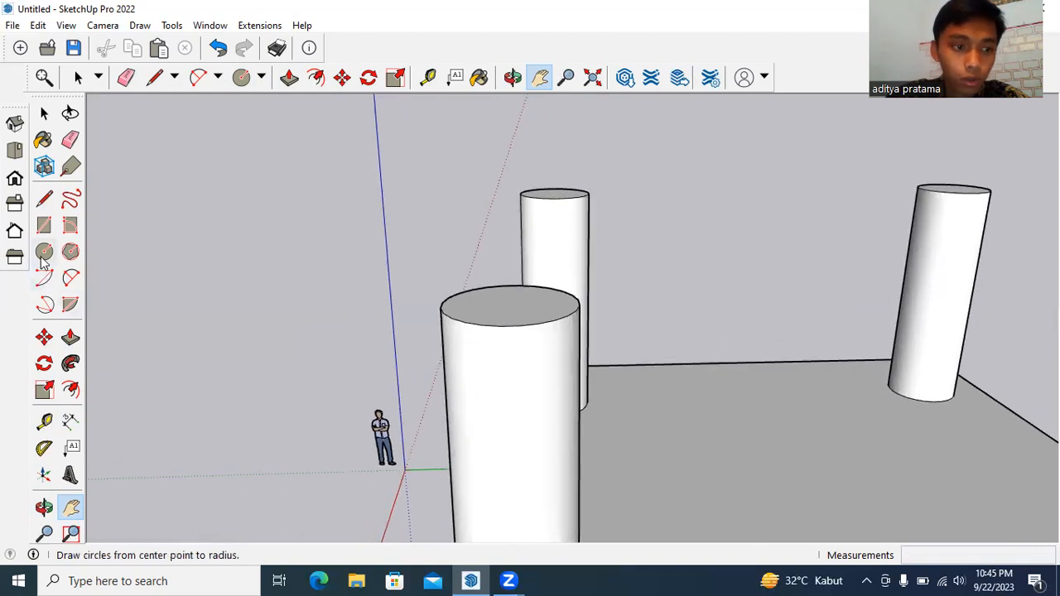
pyautogui.click(44, 198)
pyautogui.click(580, 304)
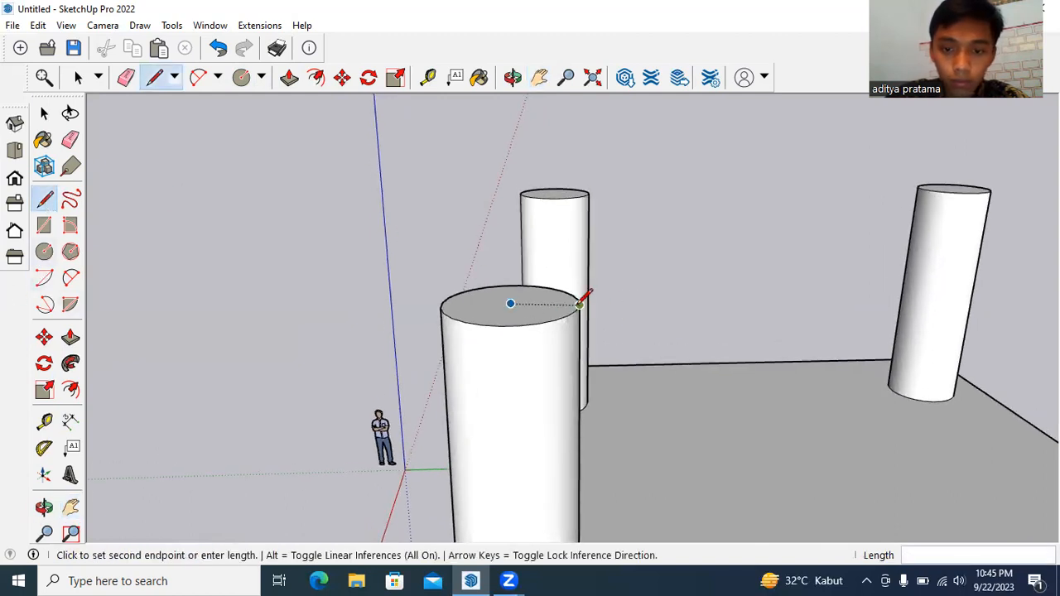
pyautogui.click(510, 303)
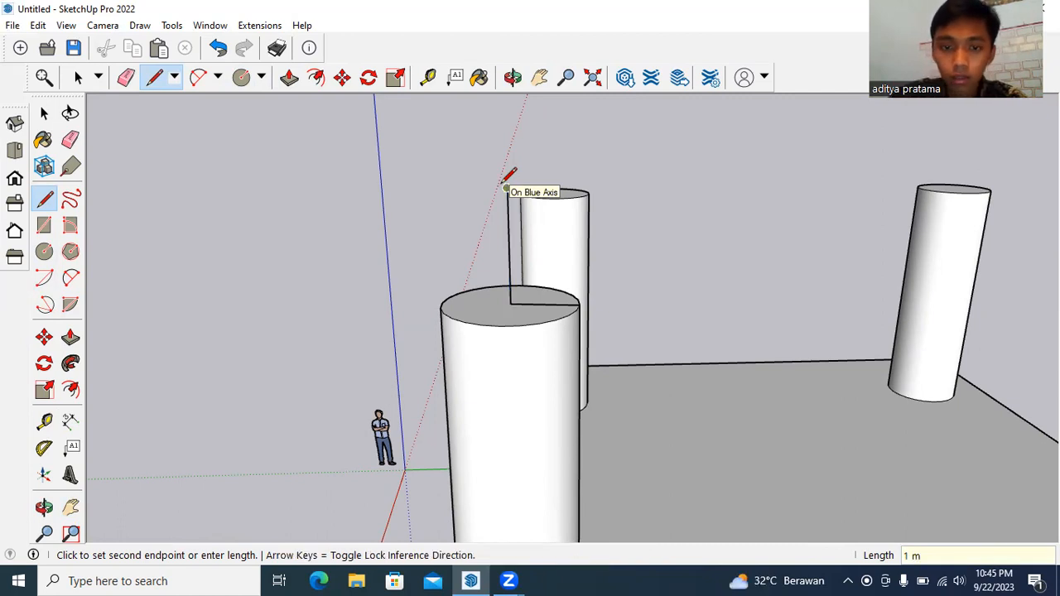
pyautogui.click(507, 188)
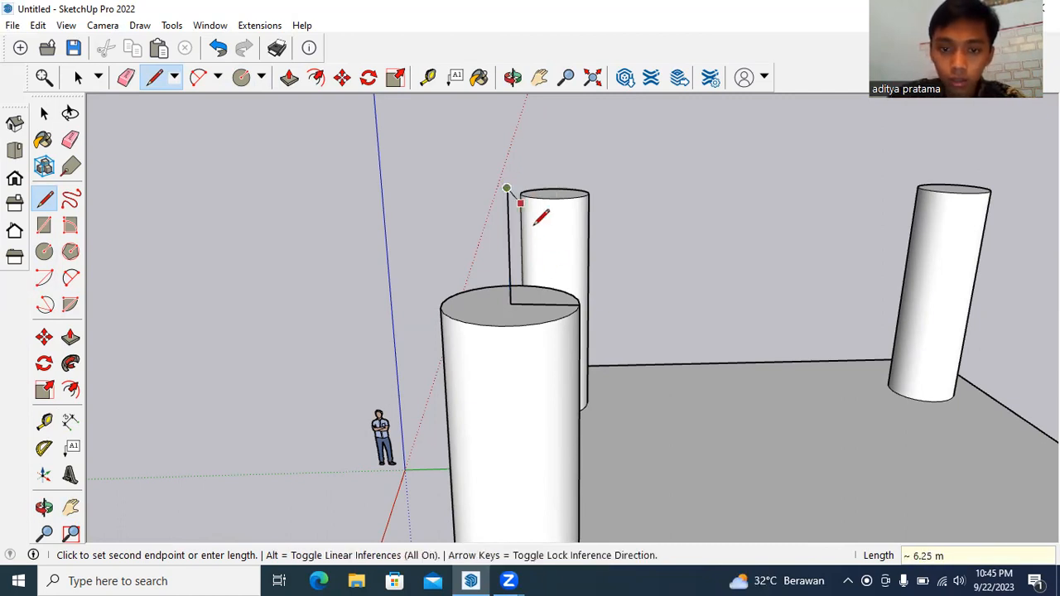
pyautogui.click(580, 305)
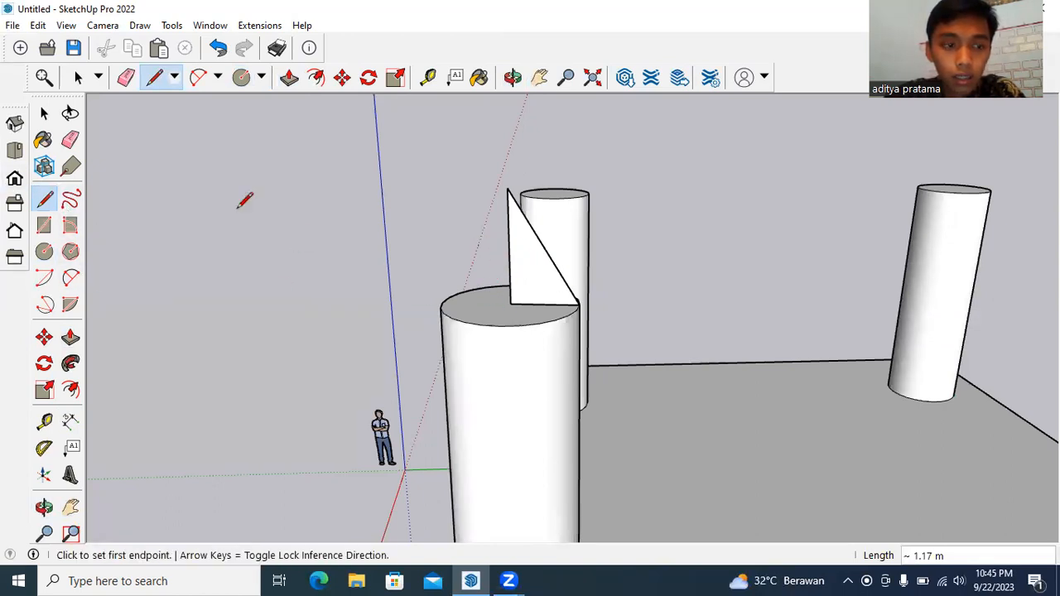
# Step: Try sweeping the triangle around the front-left column's top face with Follow Me to form a cone, and undo it
pyautogui.click(44, 113)
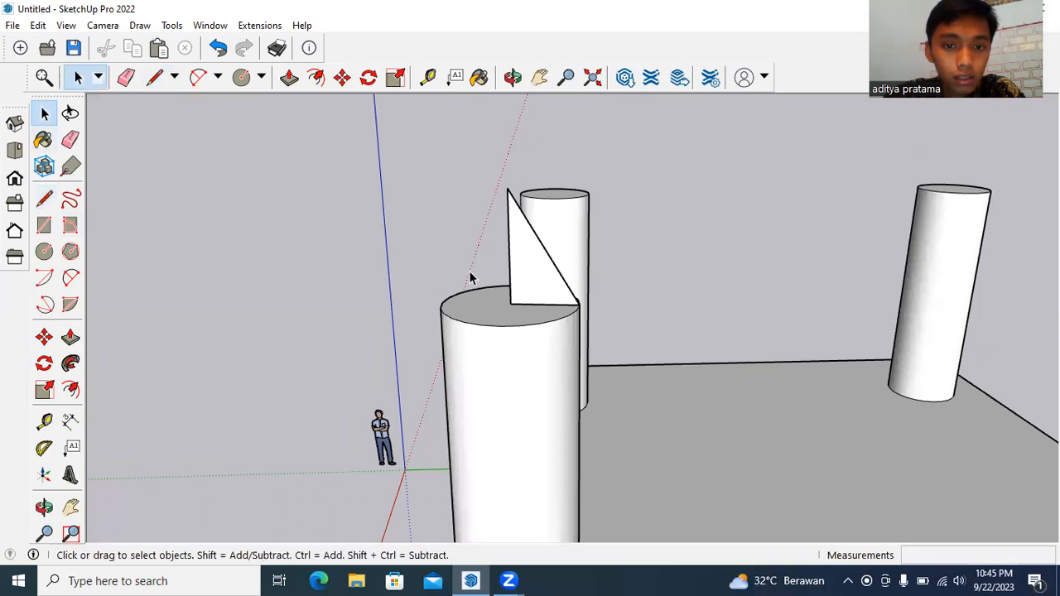
pyautogui.click(488, 311)
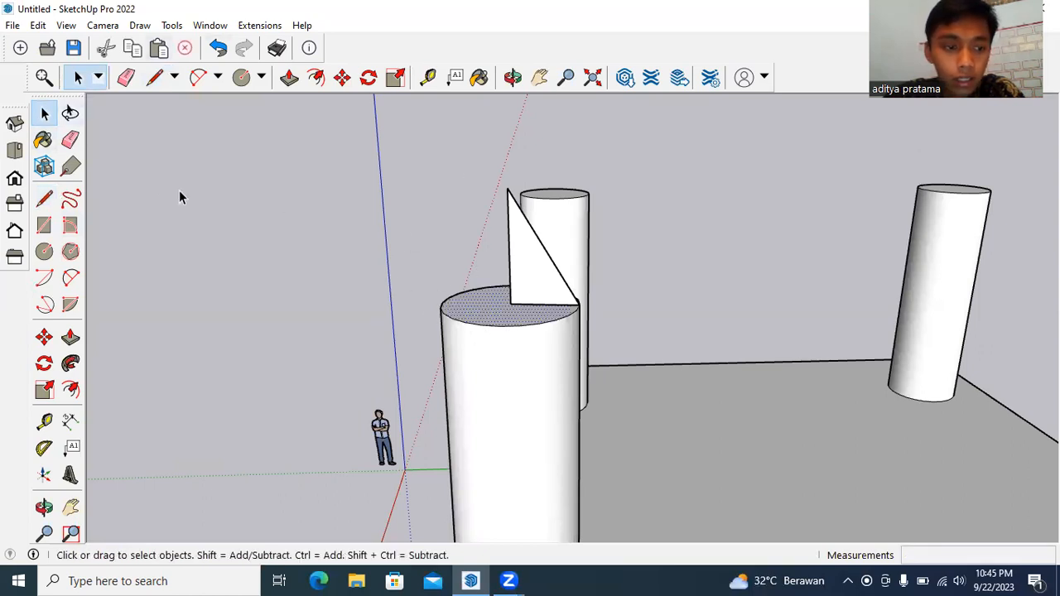
pyautogui.click(70, 363)
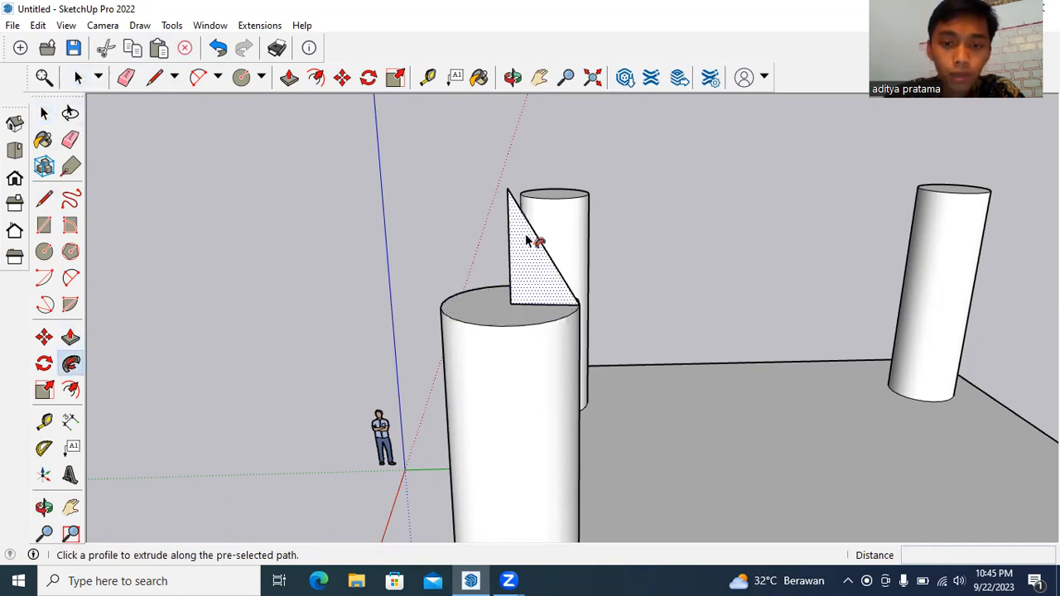
pyautogui.click(534, 276)
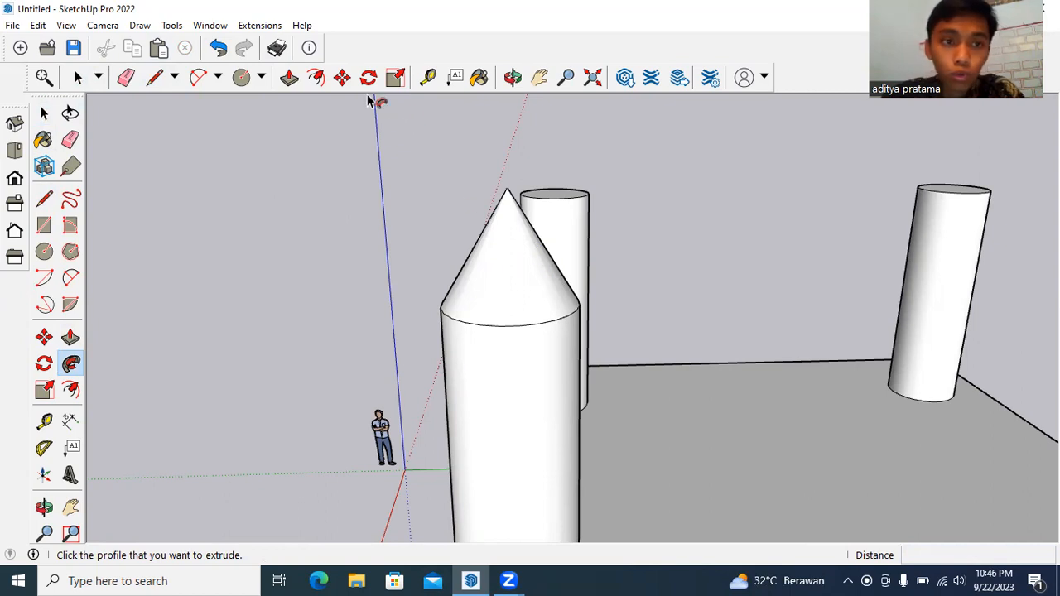
pyautogui.click(218, 50)
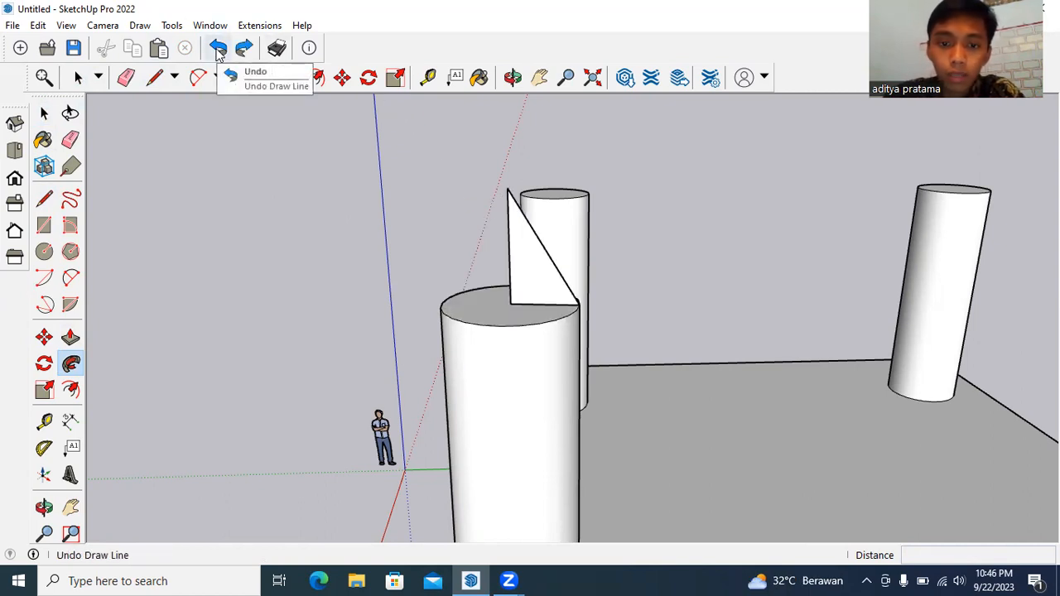
# Step: Try a two-point arc bulging outward about 0.26 m from the triangle's apex to the column's rim, and undo it
pyautogui.click(71, 279)
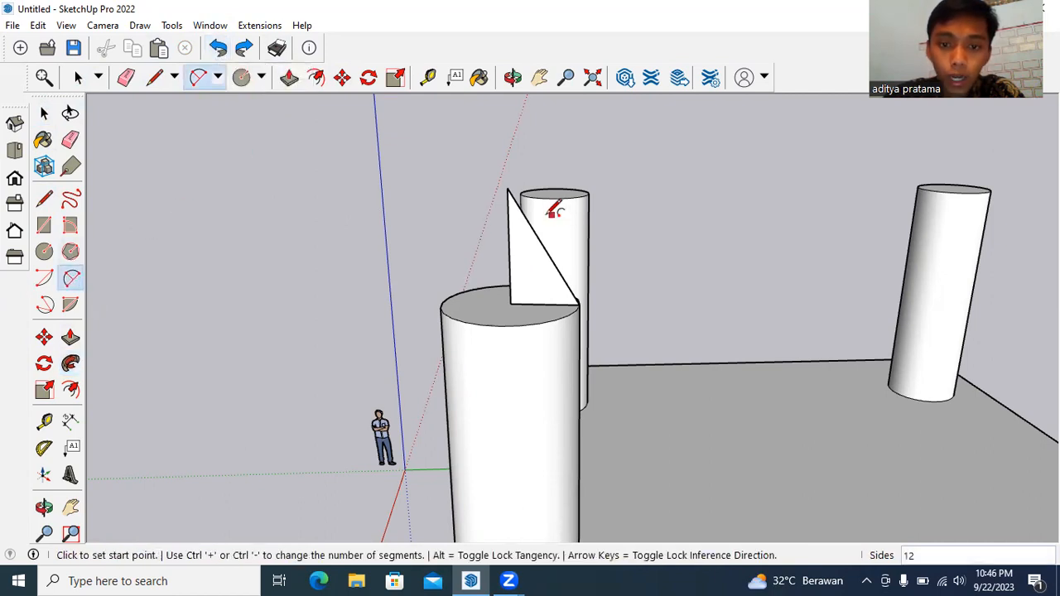
pyautogui.scroll(2, 497, 182)
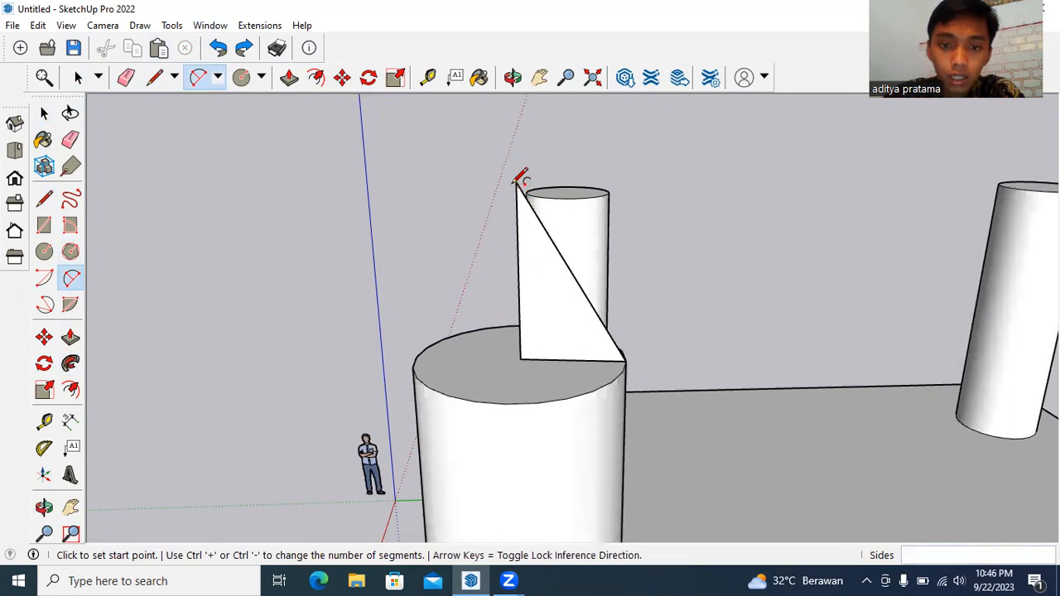
pyautogui.click(515, 181)
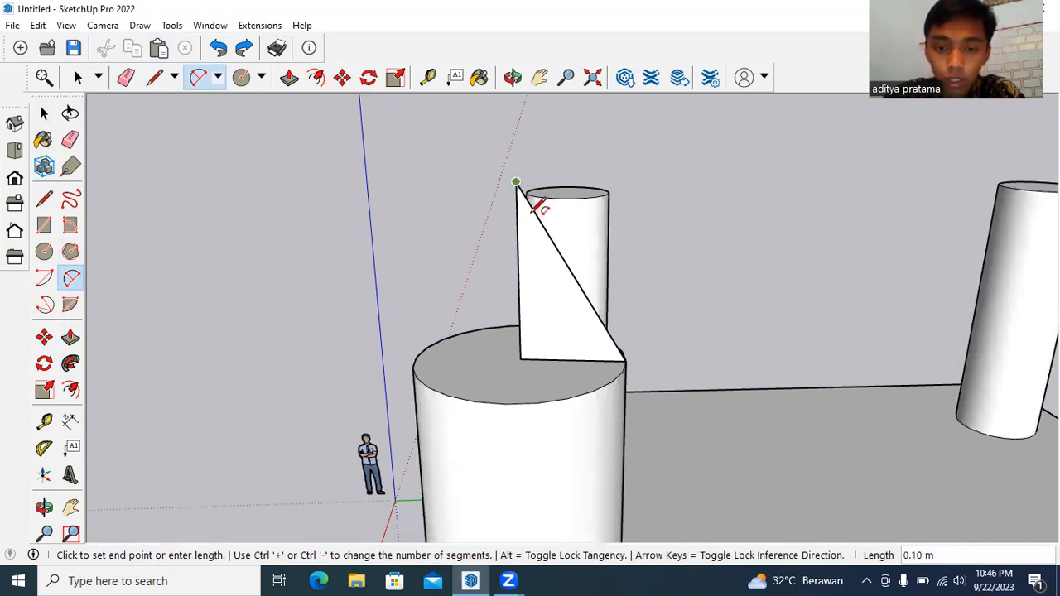
pyautogui.click(625, 361)
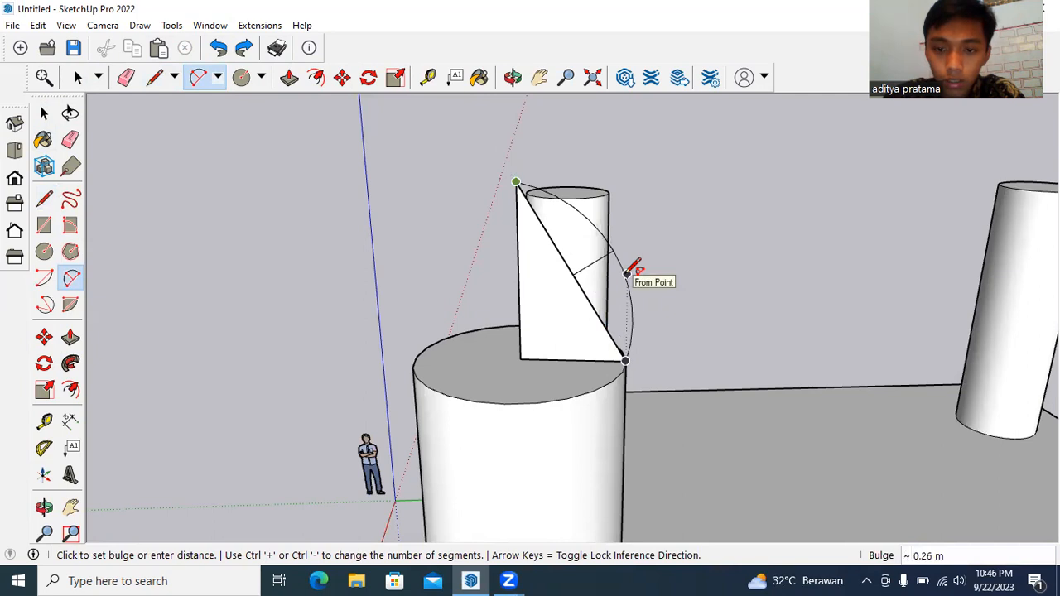
pyautogui.click(628, 273)
pyautogui.click(513, 77)
pyautogui.moveTo(463, 166); pyautogui.dragTo(563, 191)
pyautogui.moveTo(757, 205)
pyautogui.mouseDown()
pyautogui.moveTo(532, 211)
pyautogui.moveTo(509, 236)
pyautogui.moveTo(546, 287)
pyautogui.moveTo(513, 334)
pyautogui.moveTo(665, 248)
pyautogui.moveTo(783, 207)
pyautogui.moveTo(770, 207)
pyautogui.mouseUp()
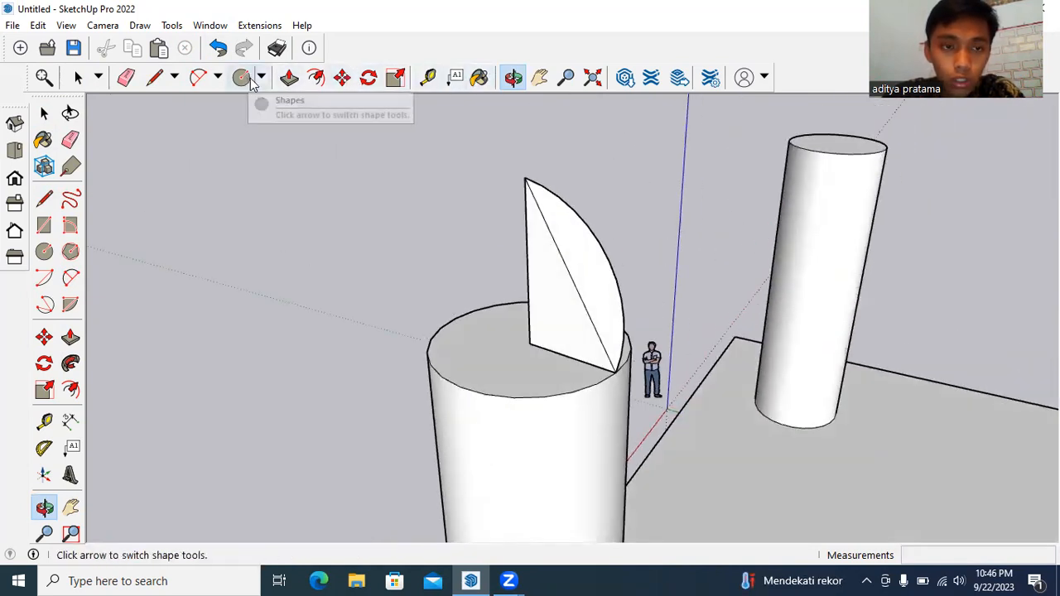
pyautogui.click(218, 48)
pyautogui.click(217, 47)
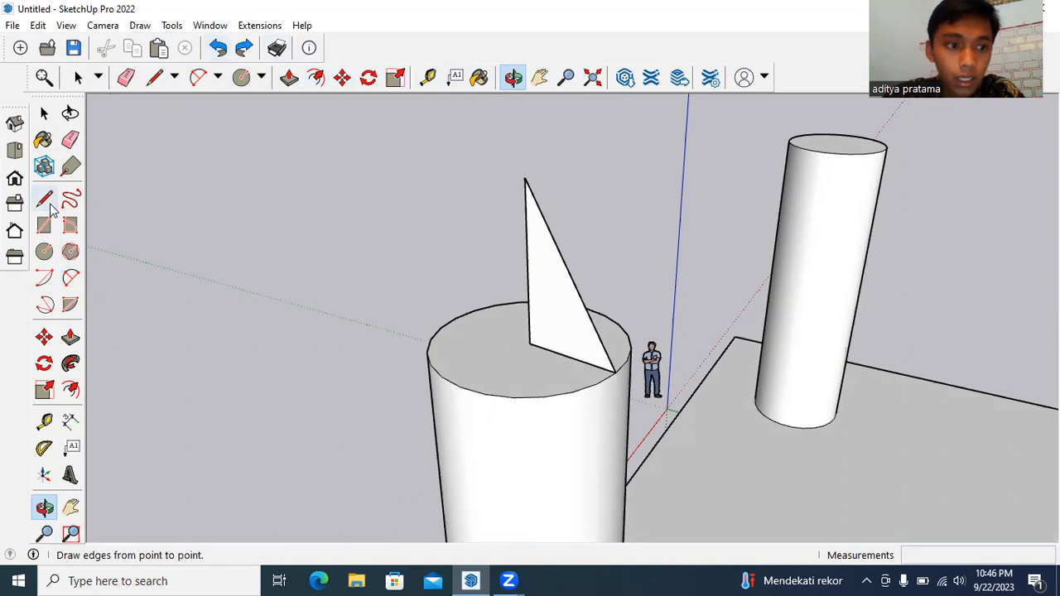
# Step: Try another arc between the triangle's apex and its rim corner with a bulge of about 0.58 m, and undo it
pyautogui.click(70, 278)
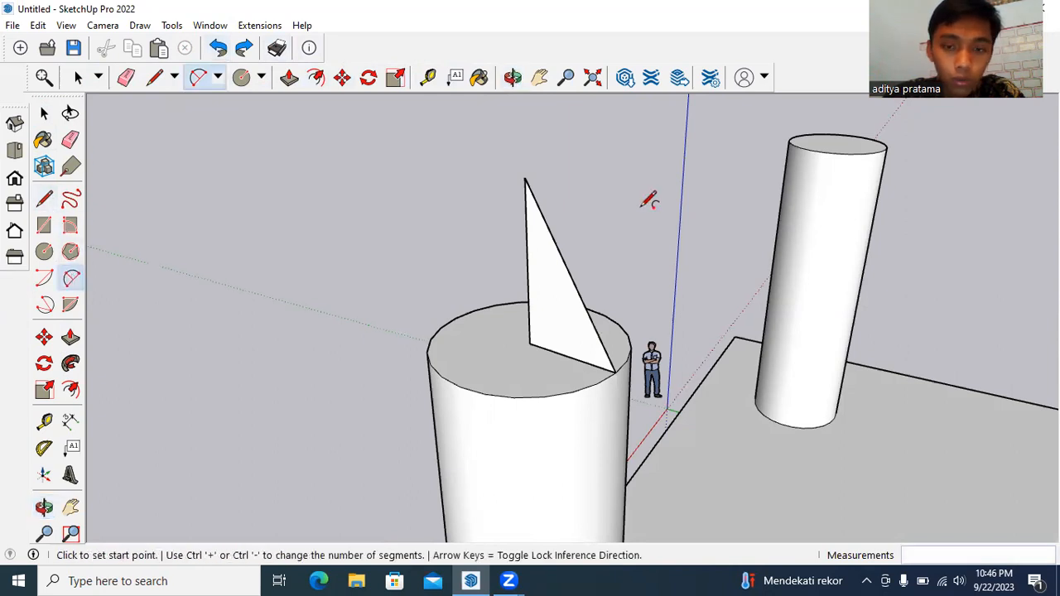
pyautogui.click(525, 178)
pyautogui.click(615, 373)
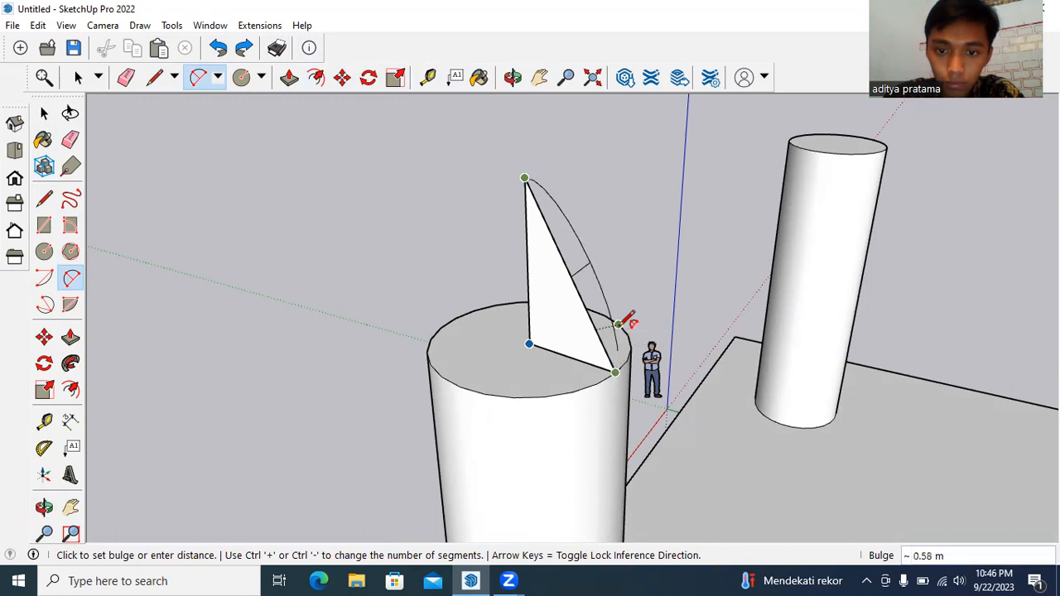
pyautogui.click(628, 313)
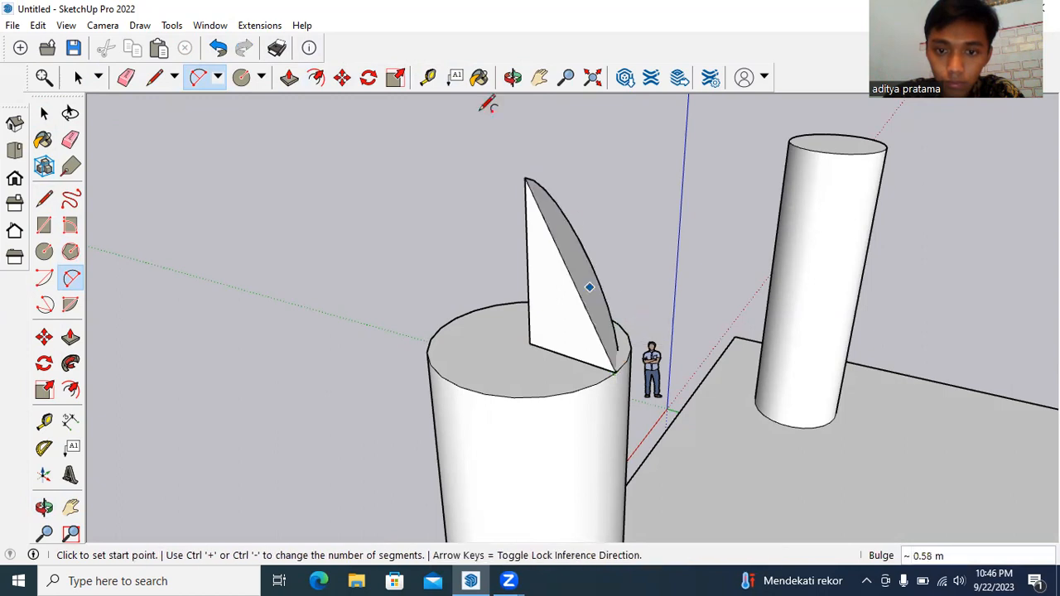
pyautogui.click(217, 47)
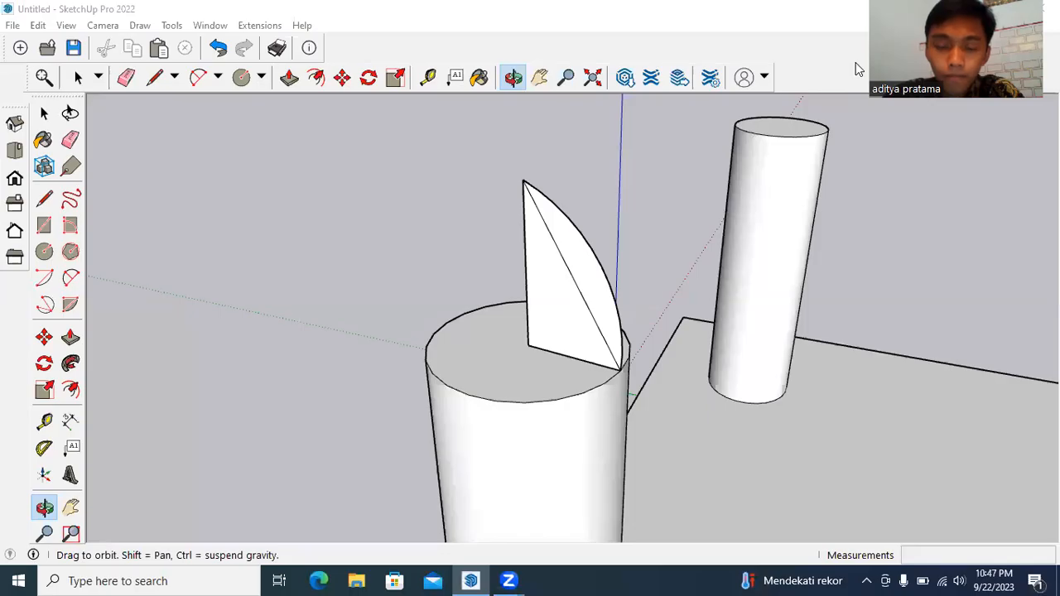
# Step: Erase the sloped line between the triangle and the arc to leave one curved profile on the front-left column
pyautogui.moveTo(691, 192); pyautogui.dragTo(632, 177)
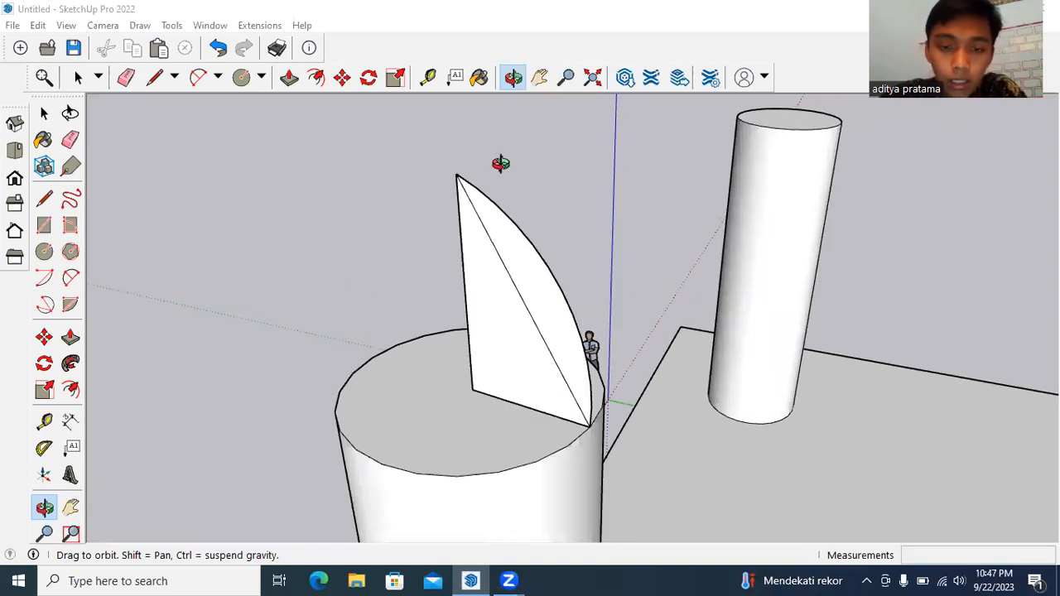
pyautogui.moveTo(455, 156); pyautogui.dragTo(584, 97)
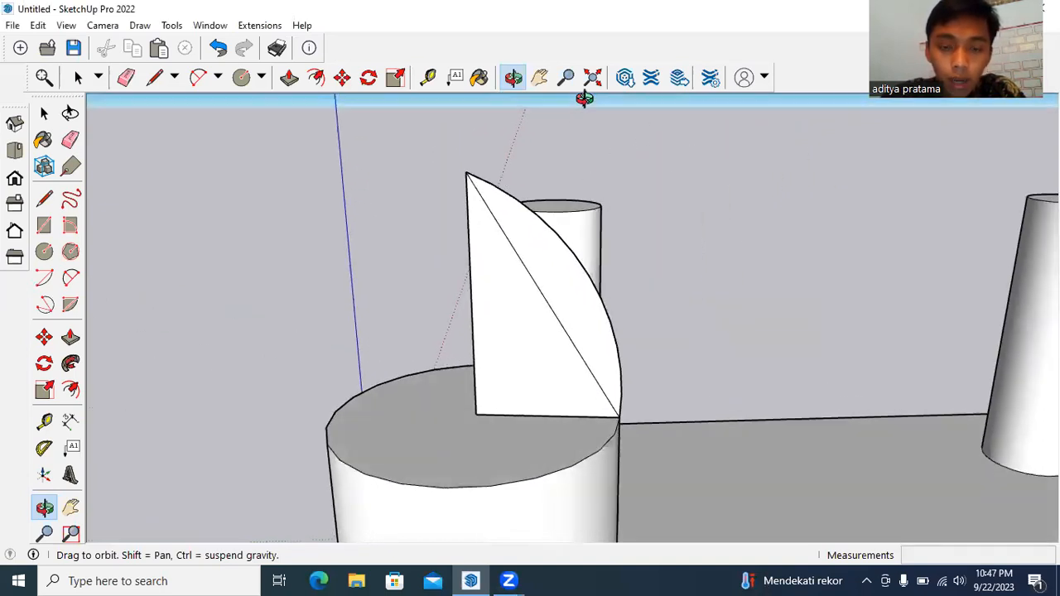
pyautogui.click(70, 141)
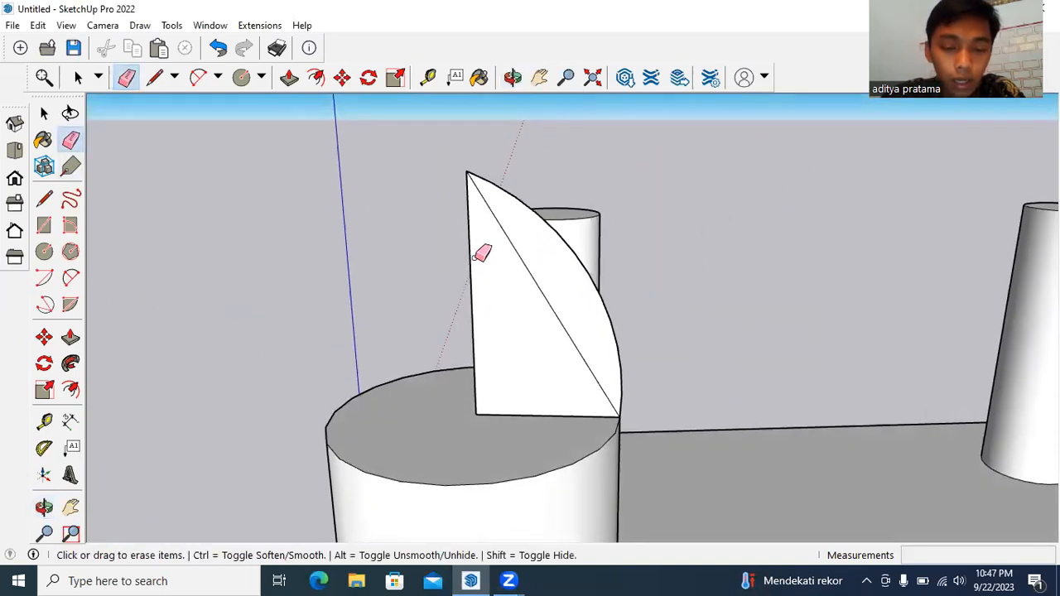
pyautogui.click(539, 286)
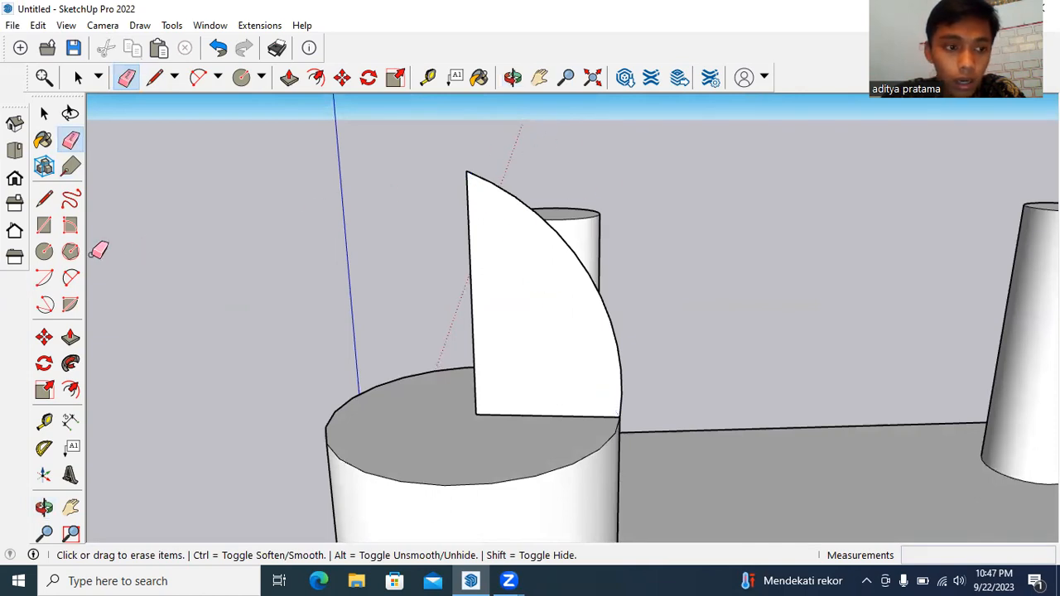
# Step: Sweep the curved profile around the front-left column's top face with Follow Me to form a pointed dome
pyautogui.click(44, 112)
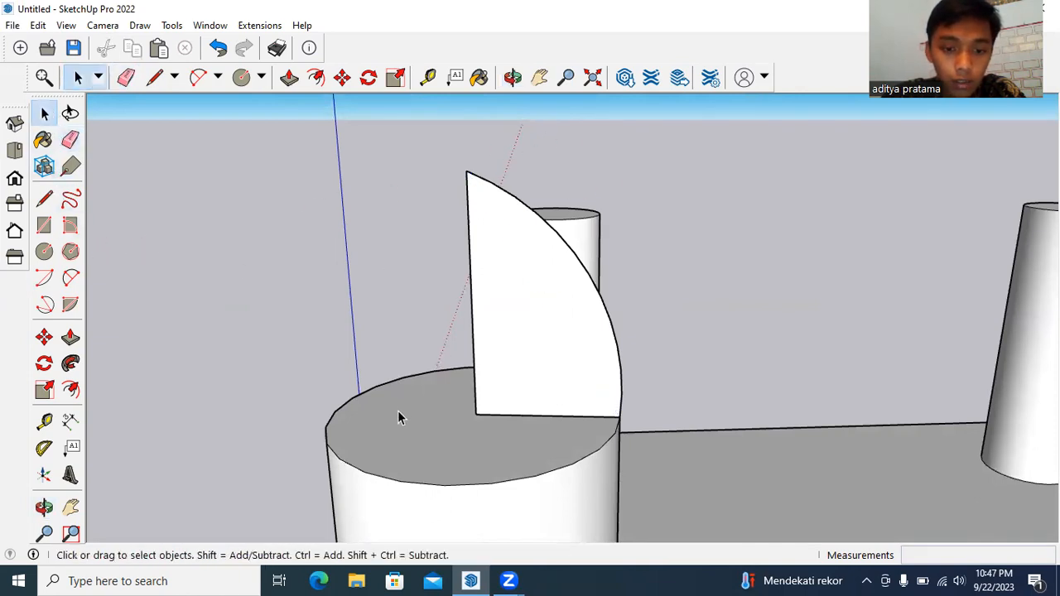
pyautogui.click(417, 420)
pyautogui.click(70, 362)
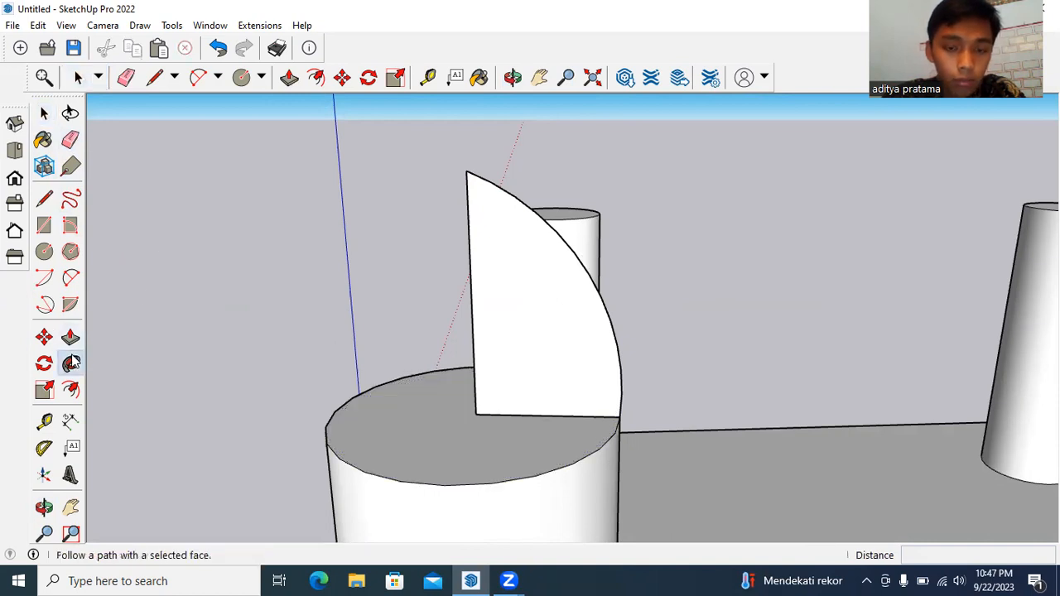
pyautogui.click(543, 292)
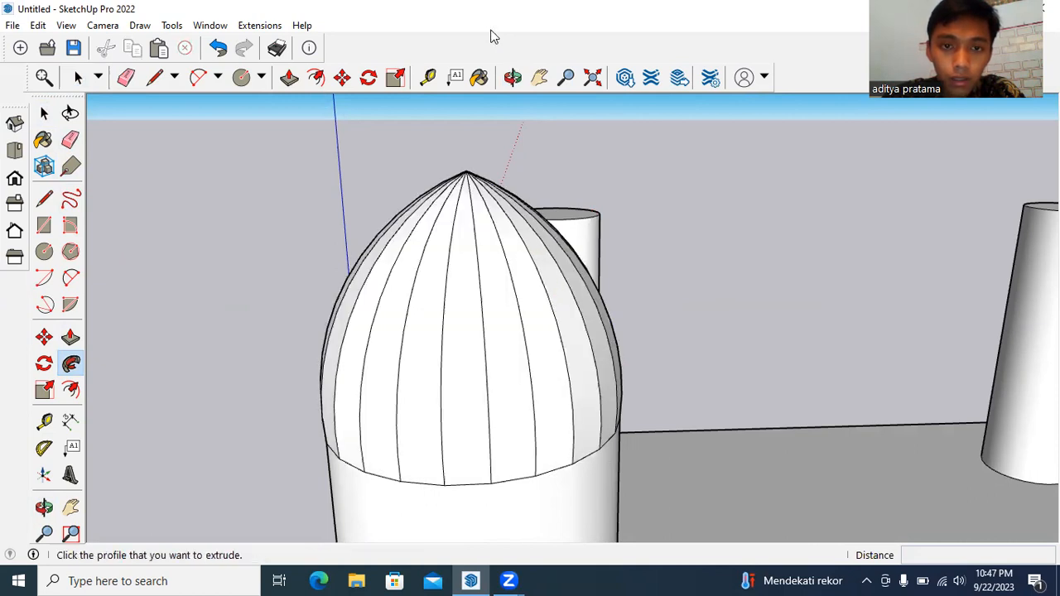
pyautogui.scroll(-5, 695, 265)
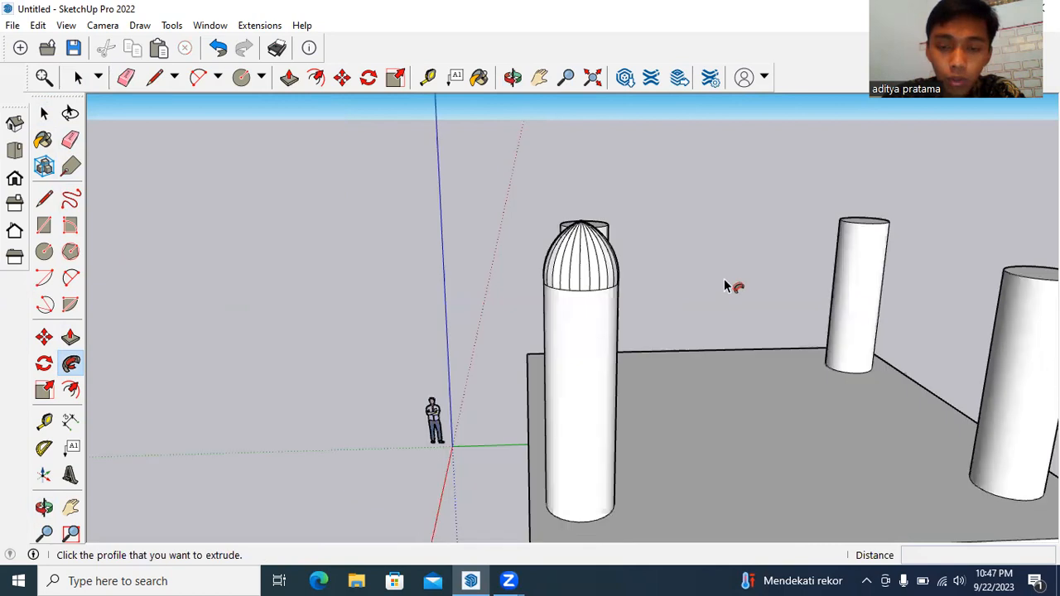
pyautogui.scroll(3, 553, 136)
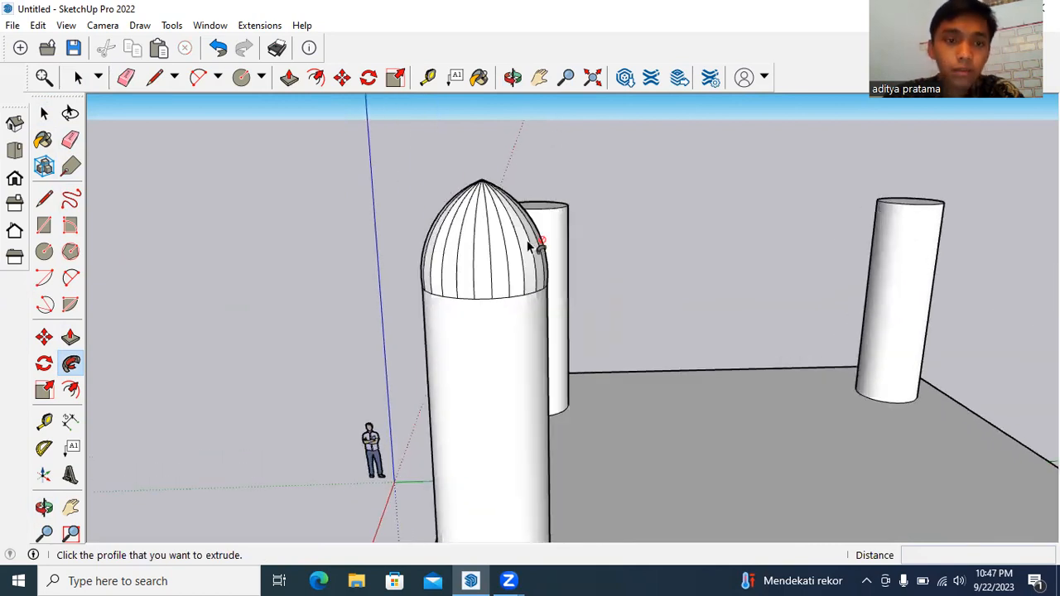
pyautogui.scroll(1, 596, 249)
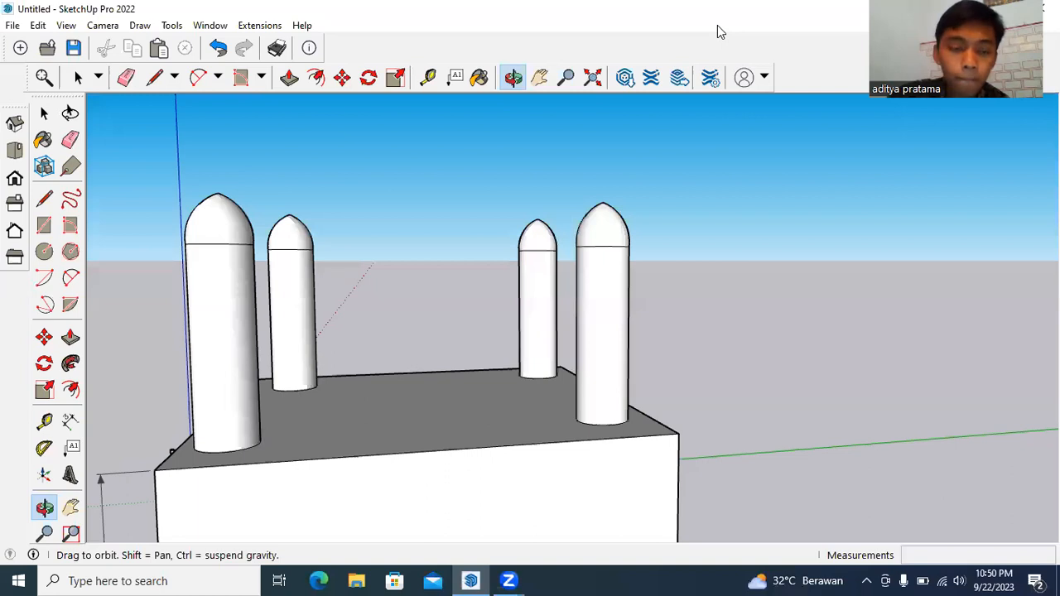
# Step: Mark guide points 0.60 m from the front face's upper-right corner, one along the top edge and one down the vertical edge
pyautogui.moveTo(346, 189); pyautogui.dragTo(568, 66)
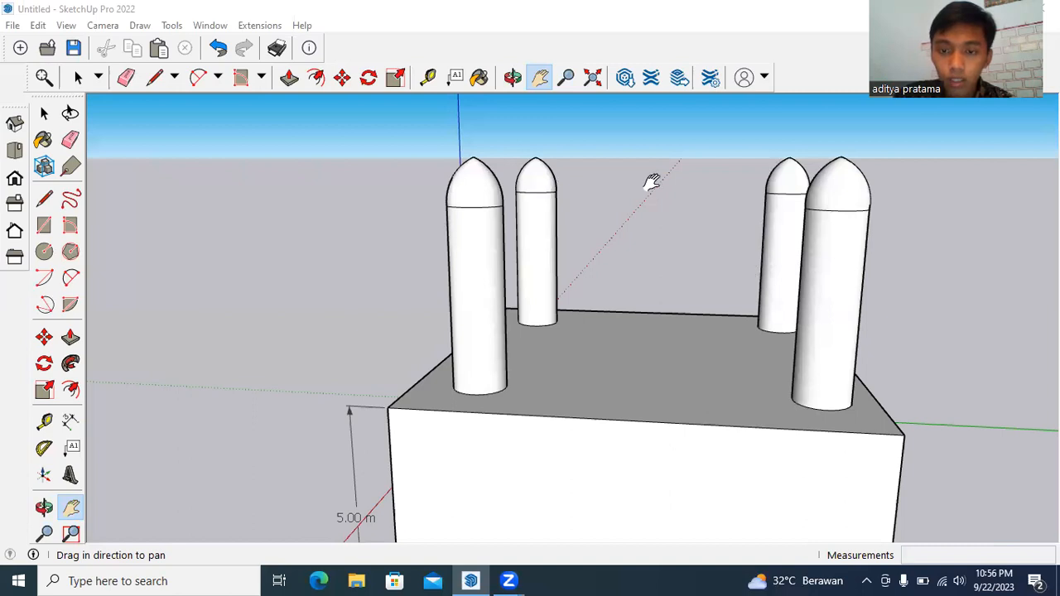
pyautogui.moveTo(716, 245); pyautogui.dragTo(735, 220)
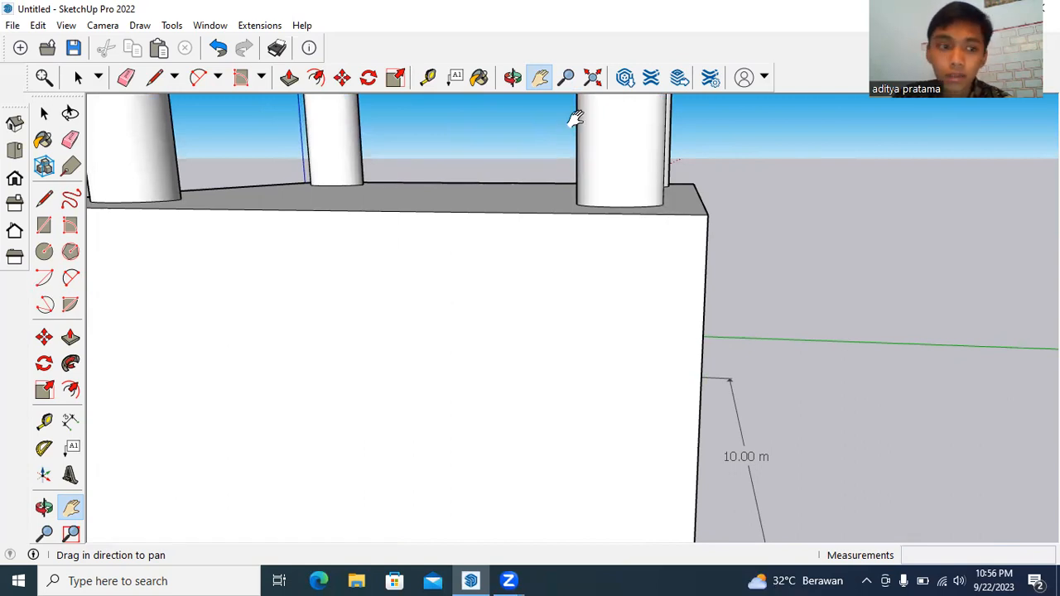
pyautogui.click(44, 422)
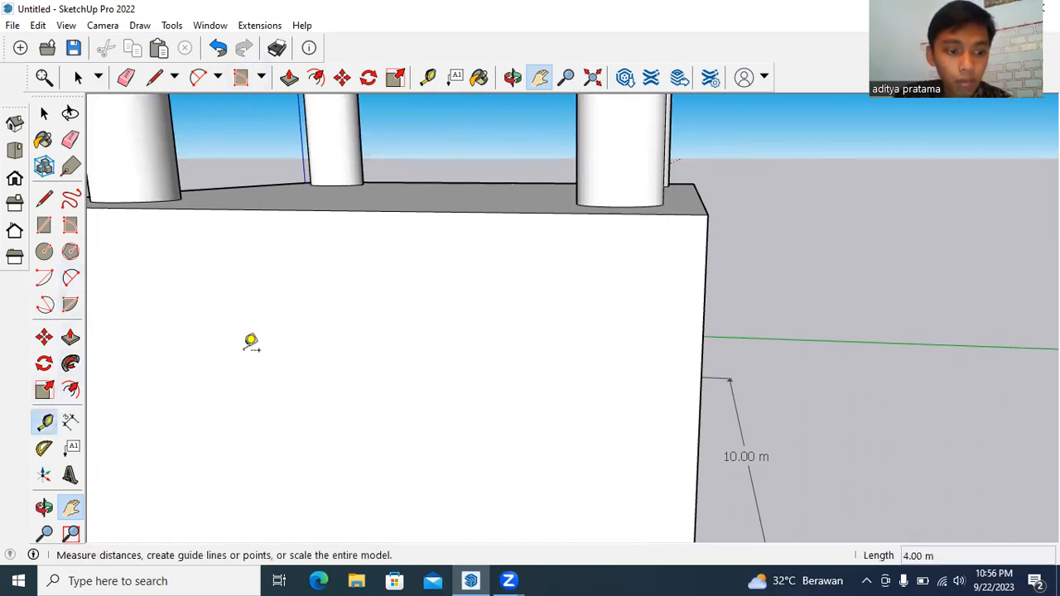
pyautogui.click(708, 215)
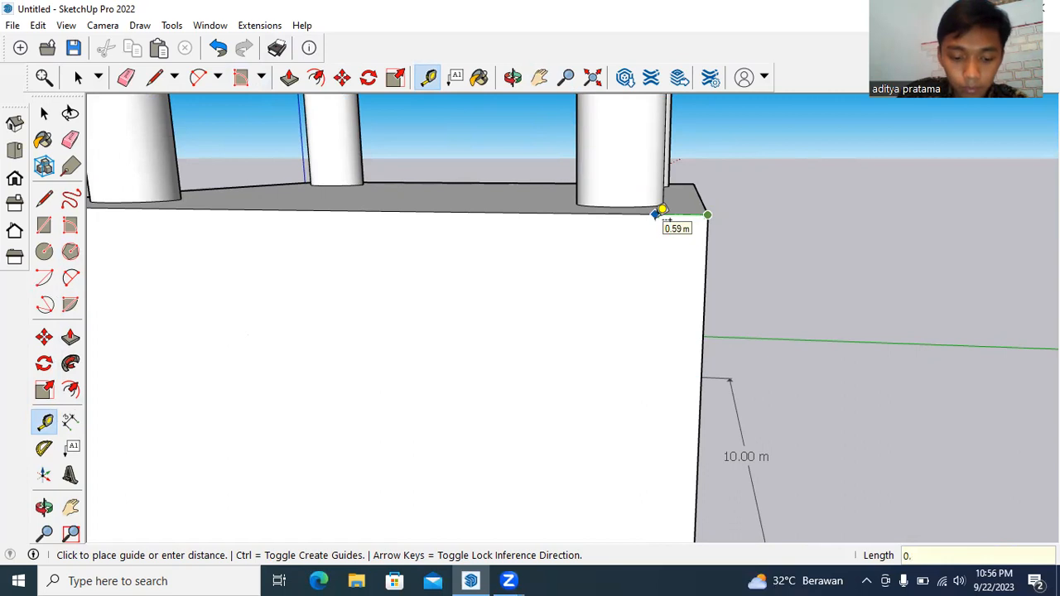
pyautogui.press('Return')
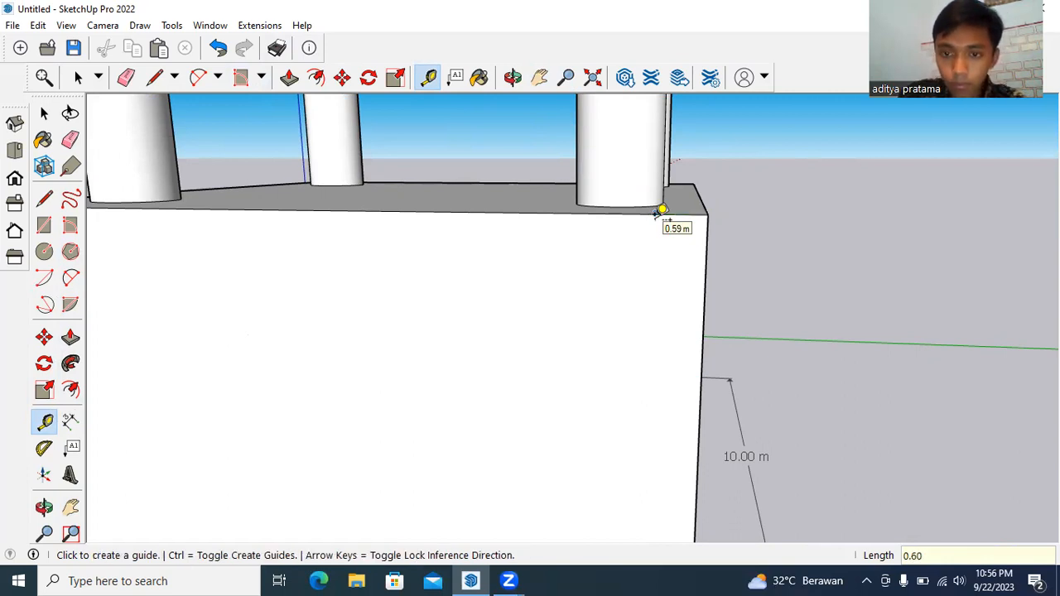
pyautogui.click(707, 216)
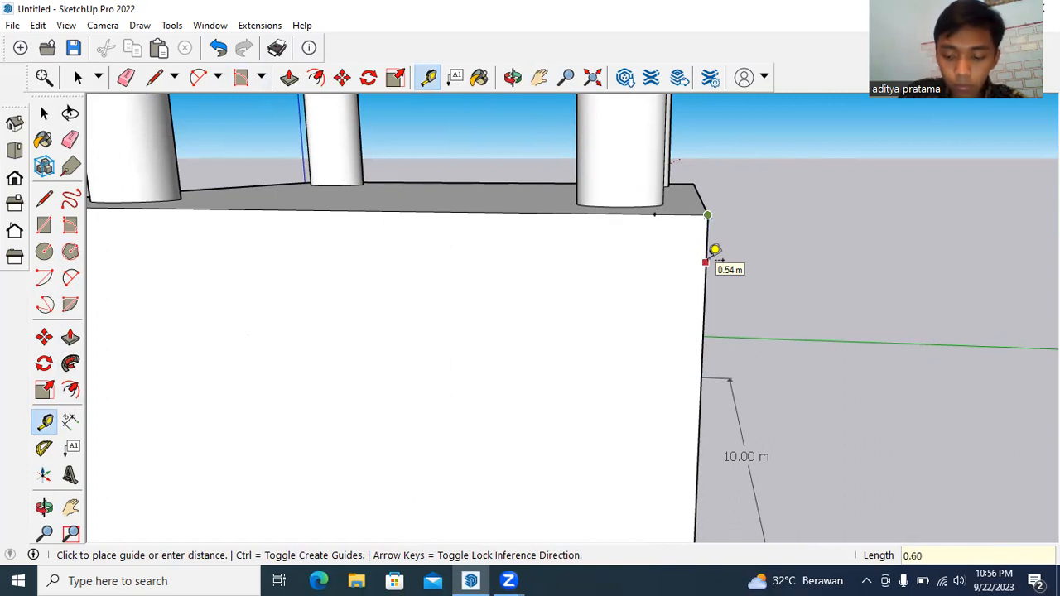
pyautogui.press('Return')
# Step: Add a vertical guide line through the top-edge guide point and a horizontal one through the side-edge guide point on the front face
pyautogui.scroll(-3, 712, 240)
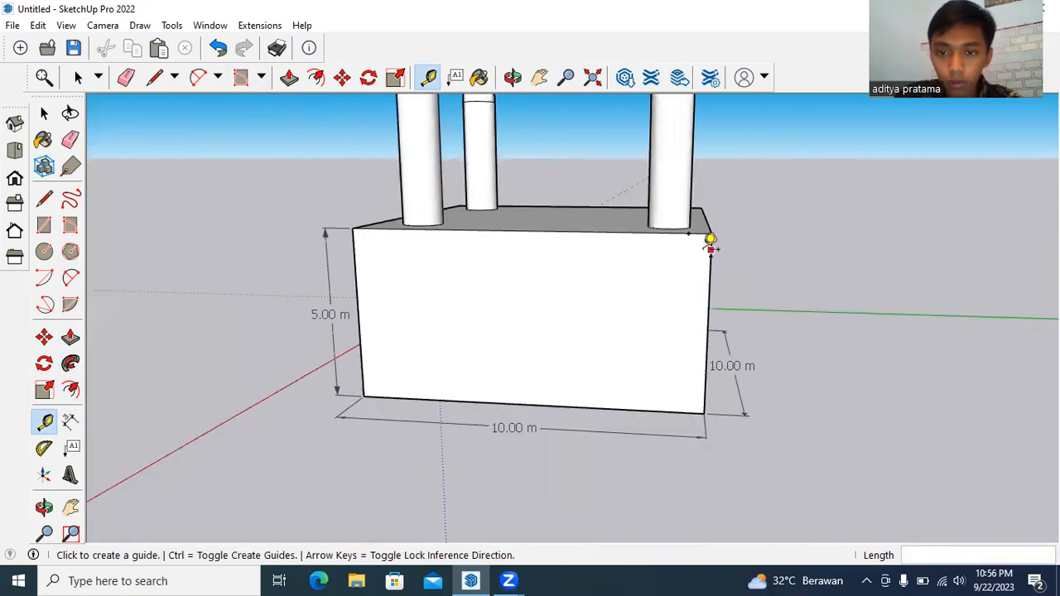
pyautogui.click(698, 226)
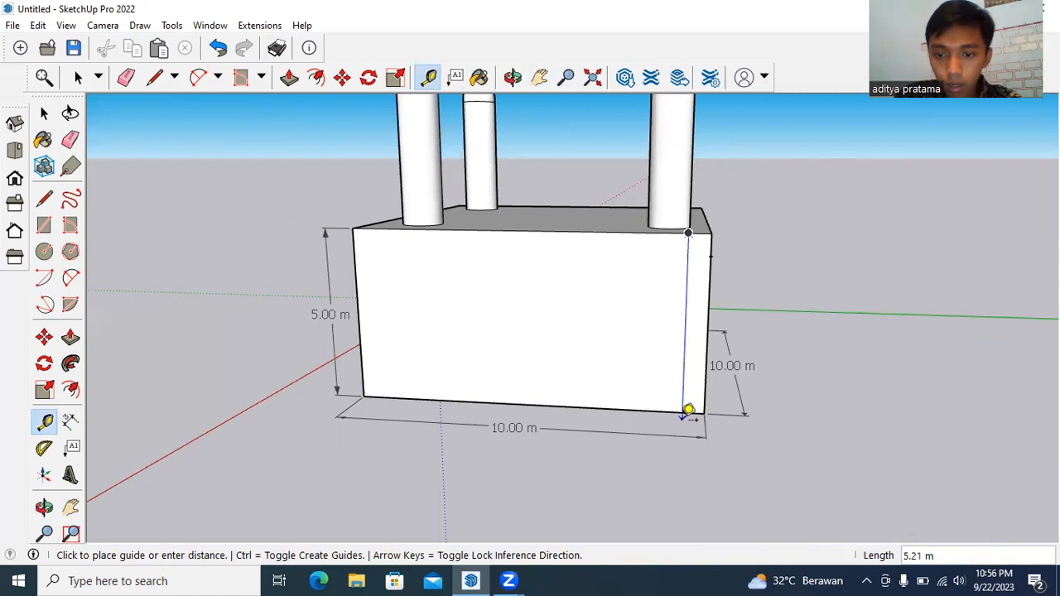
pyautogui.click(690, 405)
pyautogui.click(710, 255)
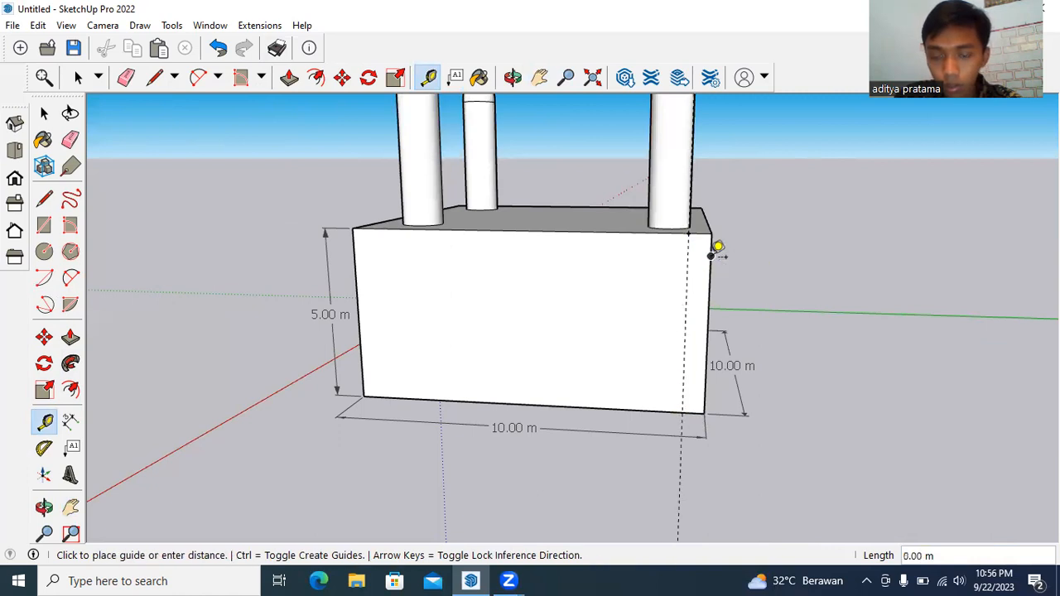
pyautogui.click(356, 246)
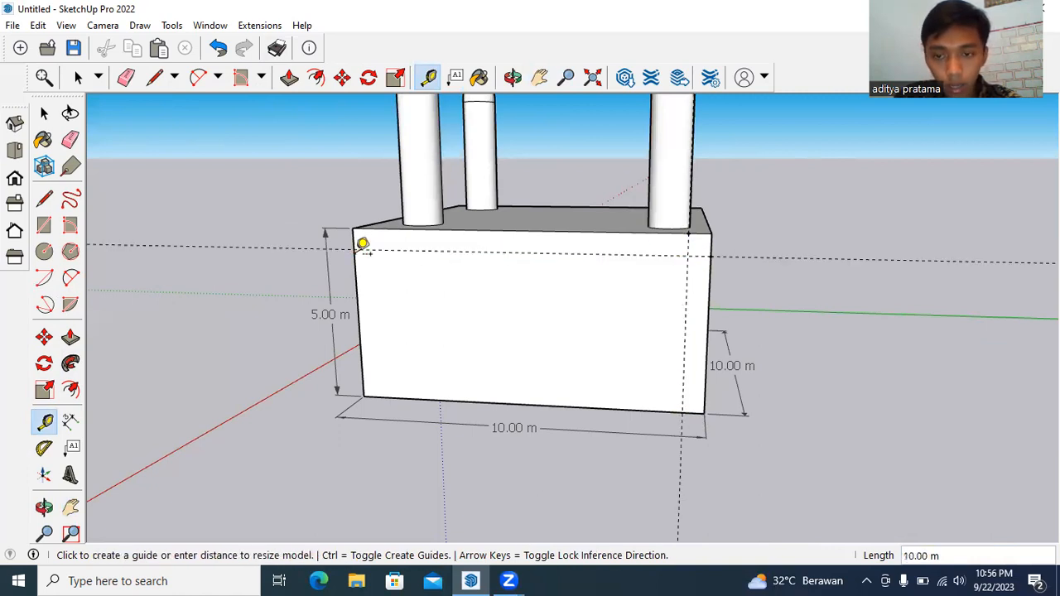
# Step: Draw a two-point arc with a bulge of about 0.26 m between the two guide points at the front face's upper-right corner
pyautogui.scroll(4, 789, 264)
pyautogui.scroll(-1, 789, 263)
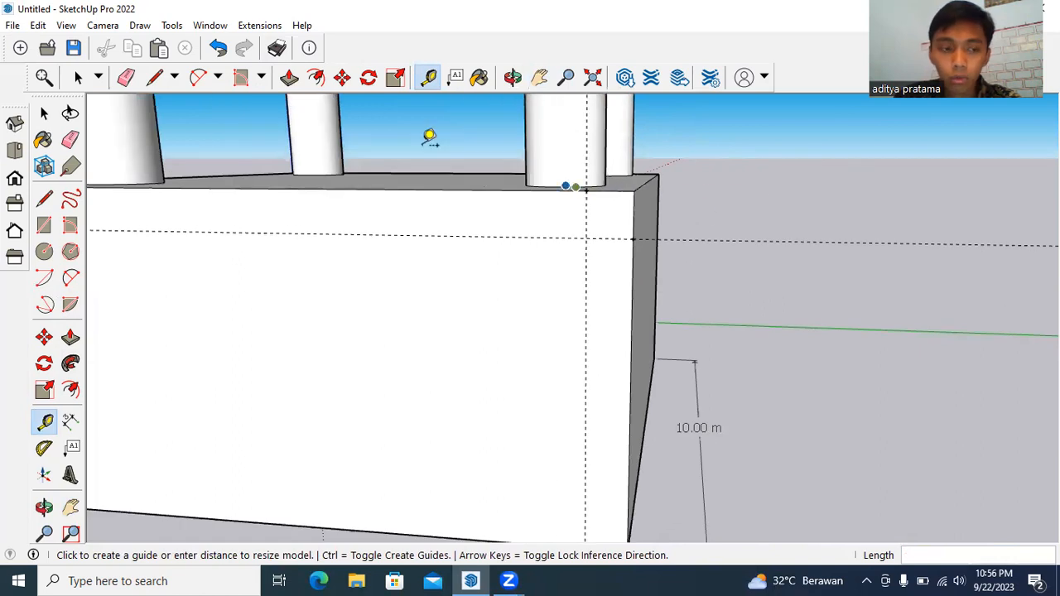
pyautogui.click(70, 282)
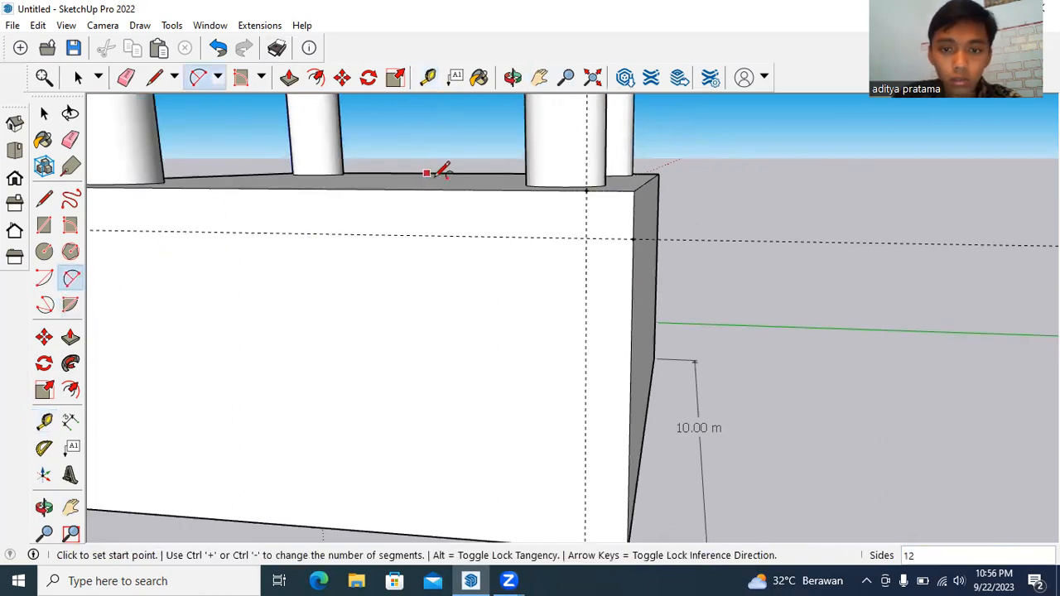
pyautogui.click(589, 190)
pyautogui.click(633, 240)
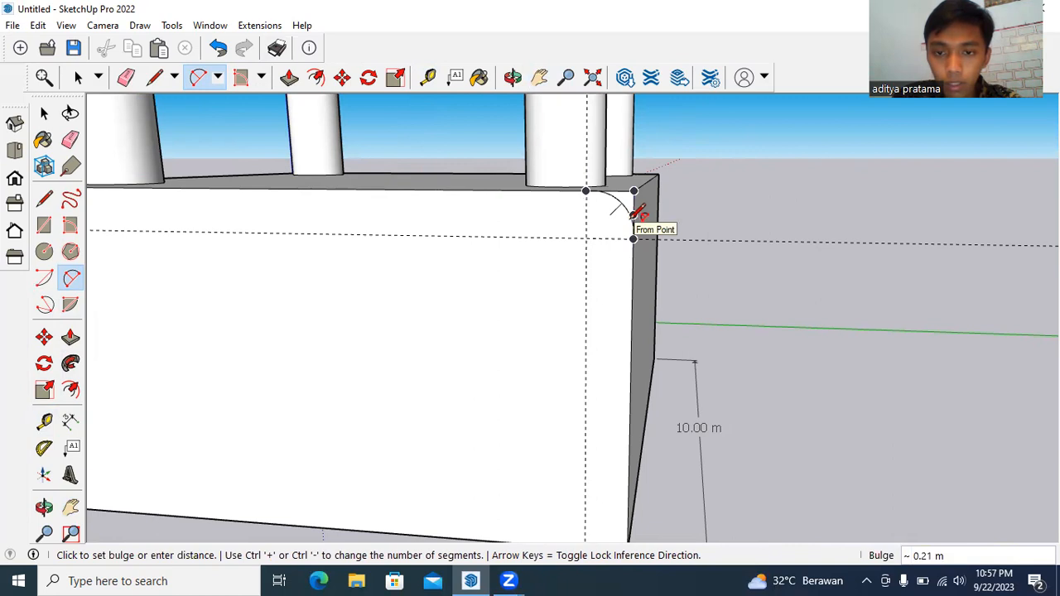
pyautogui.scroll(3, 641, 214)
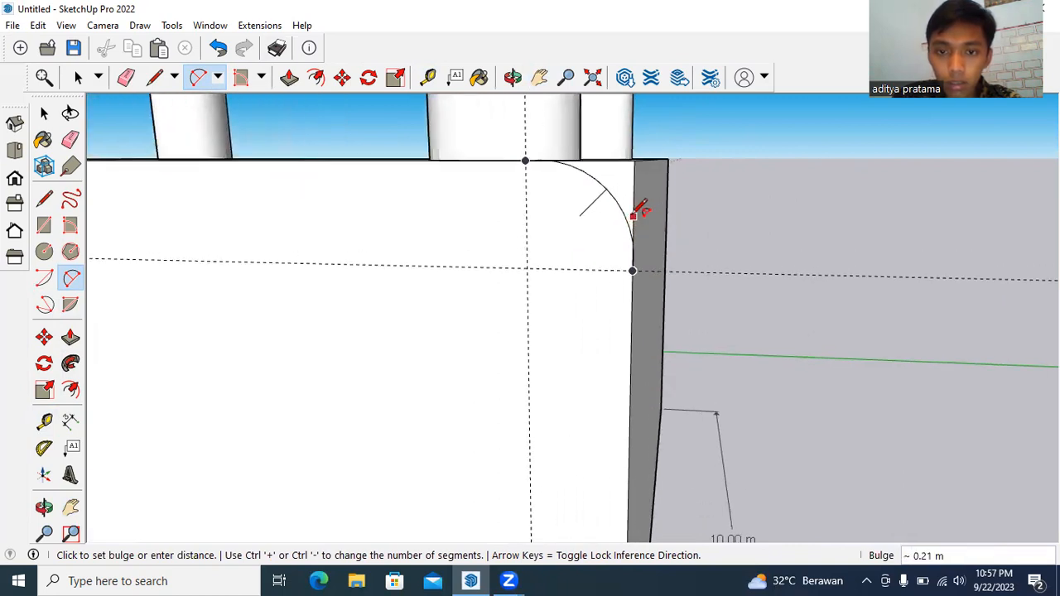
pyautogui.click(639, 201)
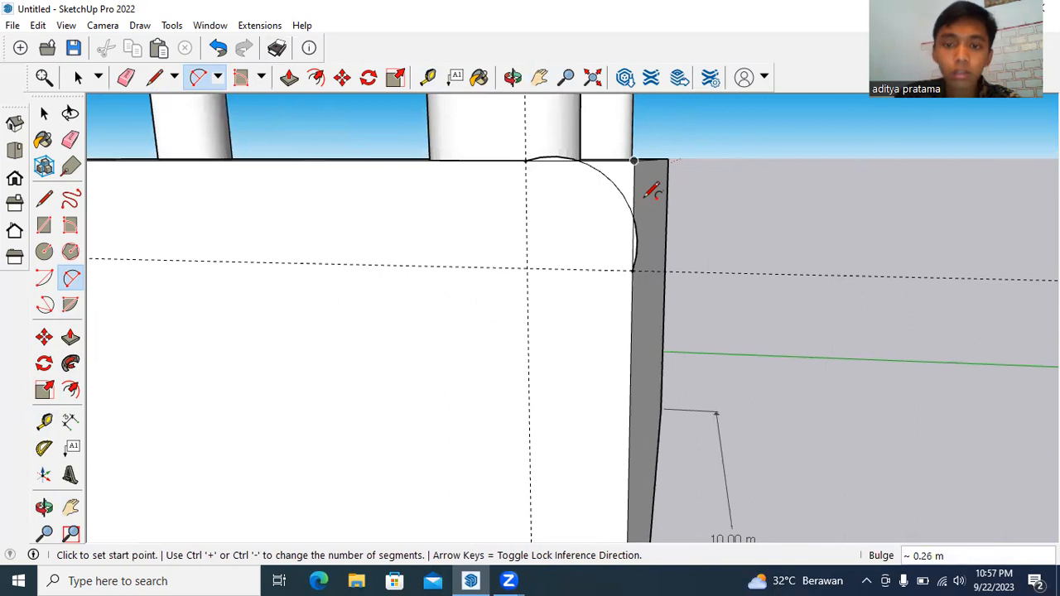
# Step: Sweep the corner profile outside the arc around the block's top face with Follow Me to round its upper edges
pyautogui.scroll(-2, 639, 201)
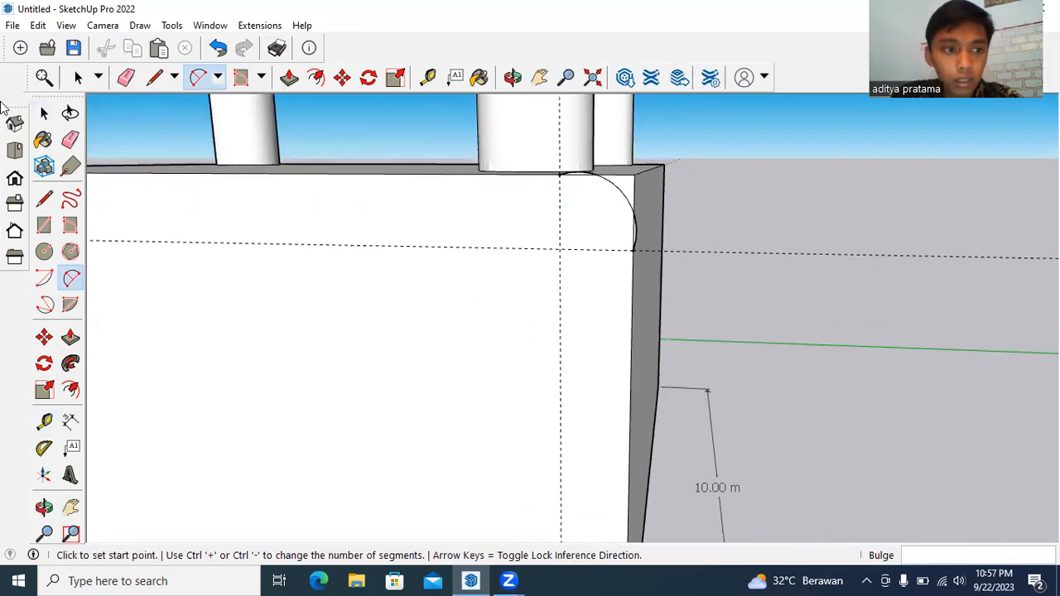
pyautogui.click(44, 113)
pyautogui.scroll(1, 554, 226)
pyautogui.scroll(-2, 556, 236)
pyautogui.scroll(-1, 556, 236)
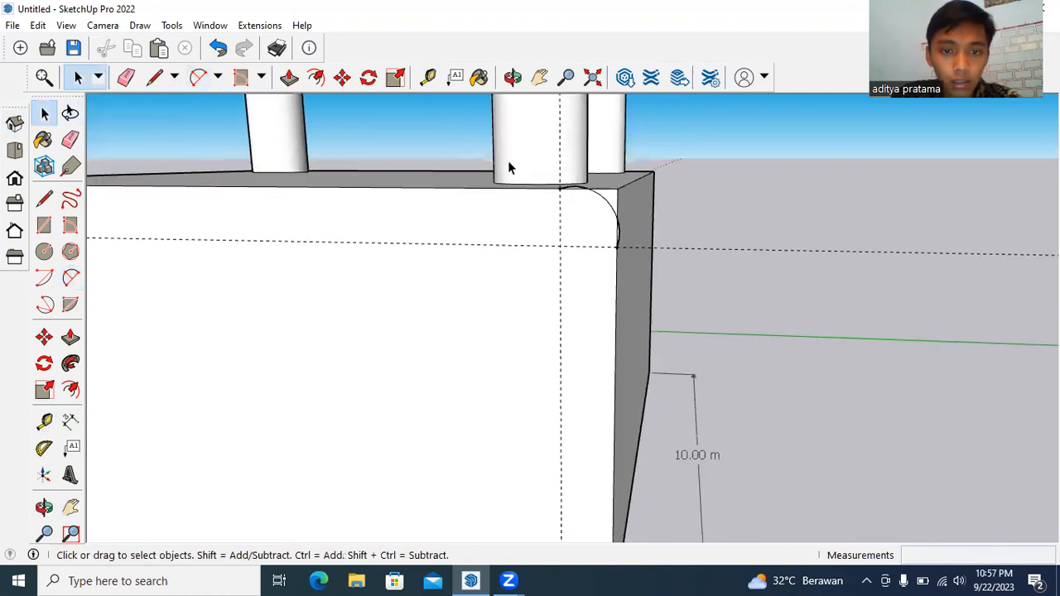
pyautogui.click(463, 179)
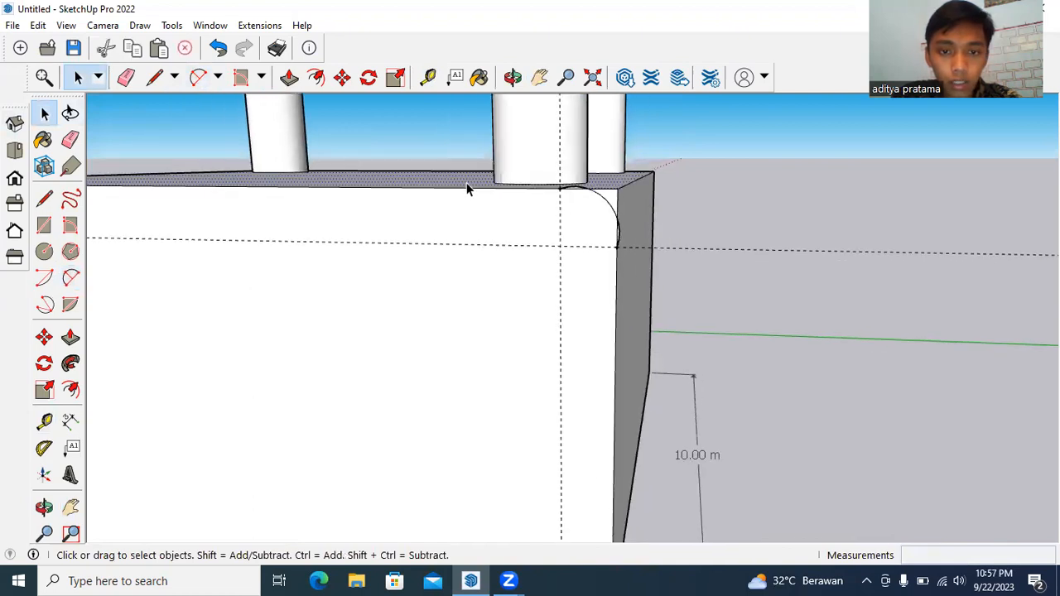
pyautogui.click(70, 362)
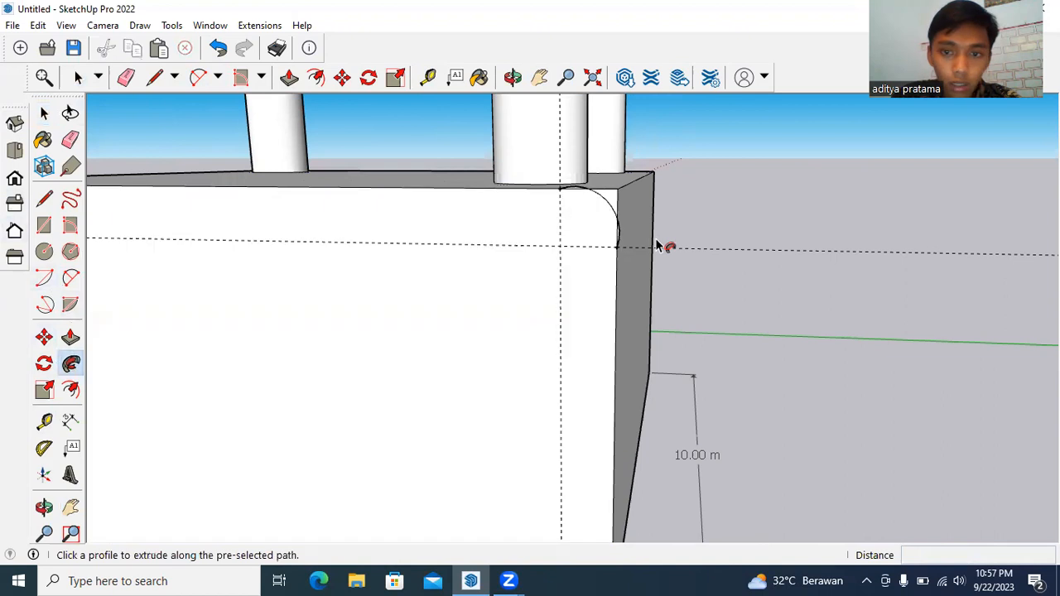
pyautogui.click(610, 200)
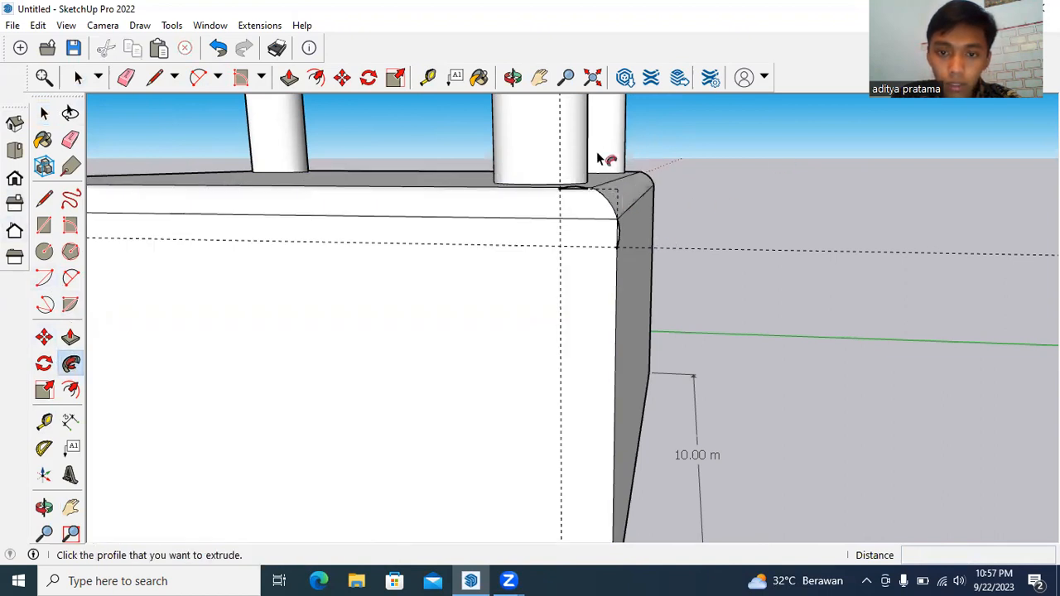
pyautogui.scroll(-4, 591, 201)
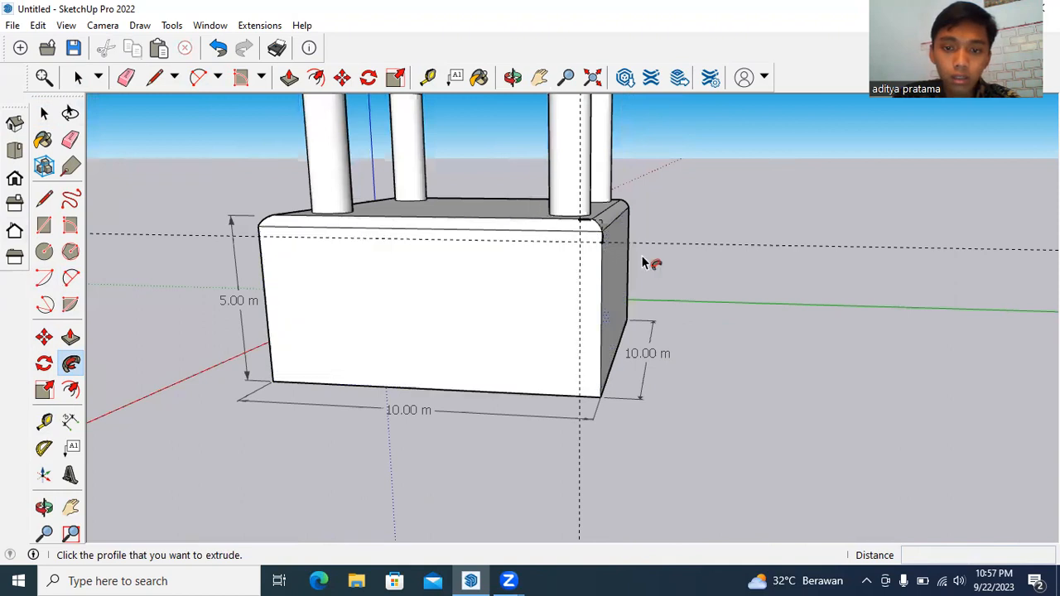
# Step: Erase the leftover profile lines at the block's rounded front-right upper corner
pyautogui.scroll(4, 643, 262)
pyautogui.scroll(-3, 643, 263)
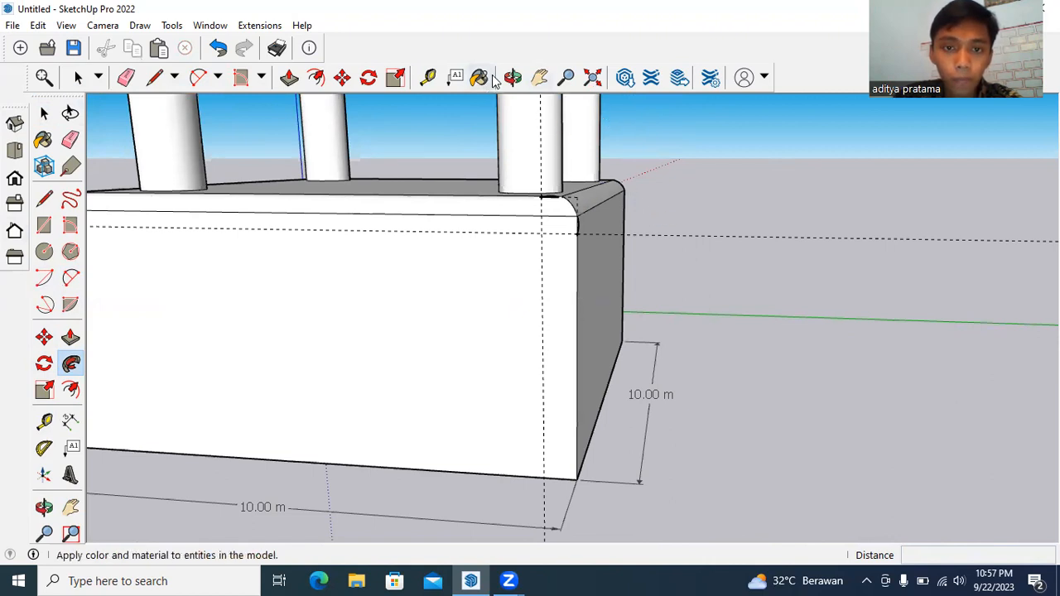
pyautogui.click(125, 77)
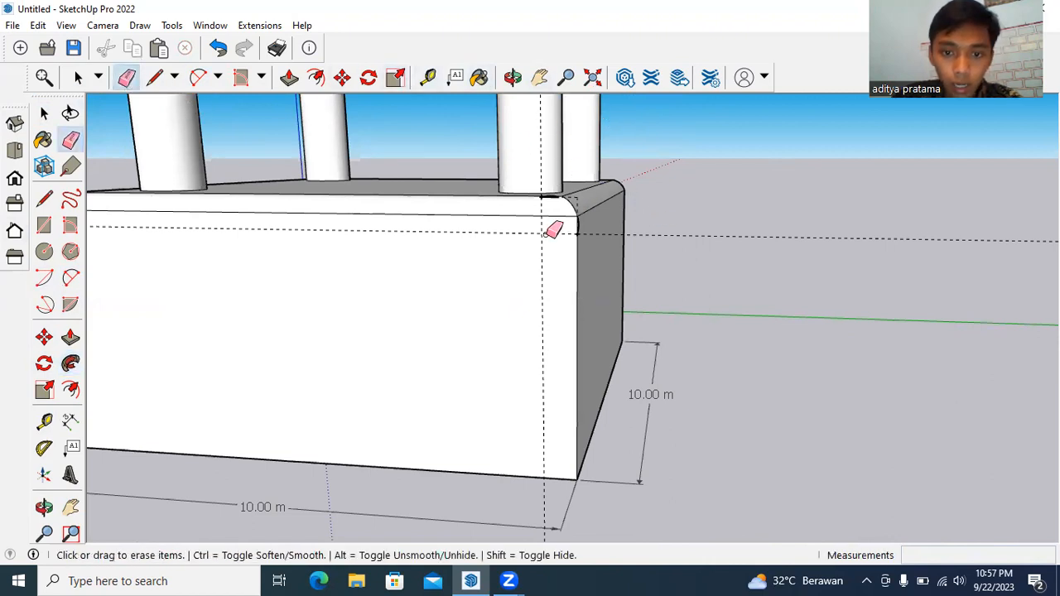
pyautogui.scroll(3, 639, 241)
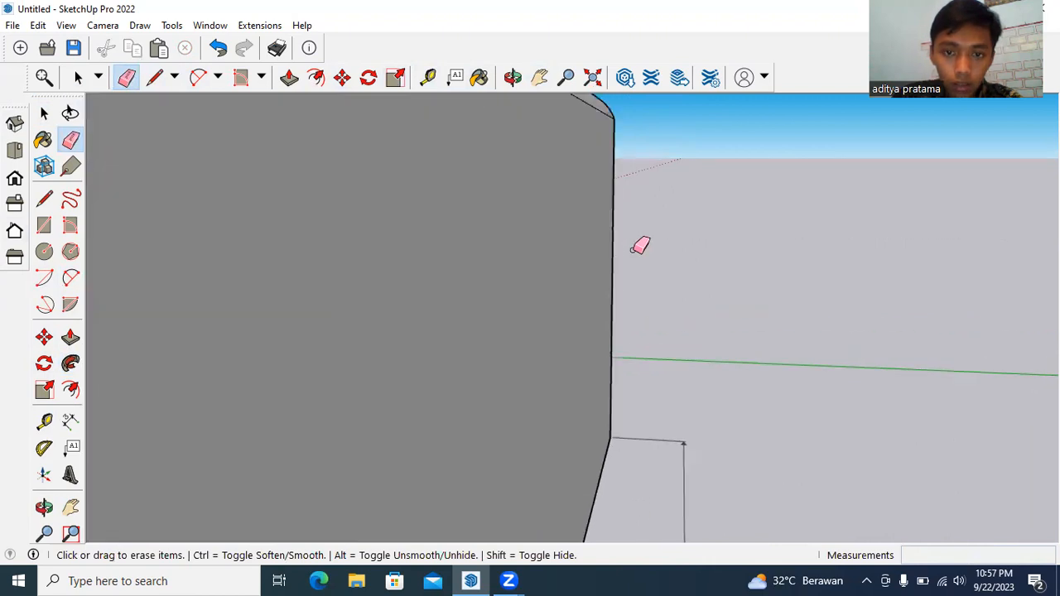
pyautogui.scroll(-2, 638, 243)
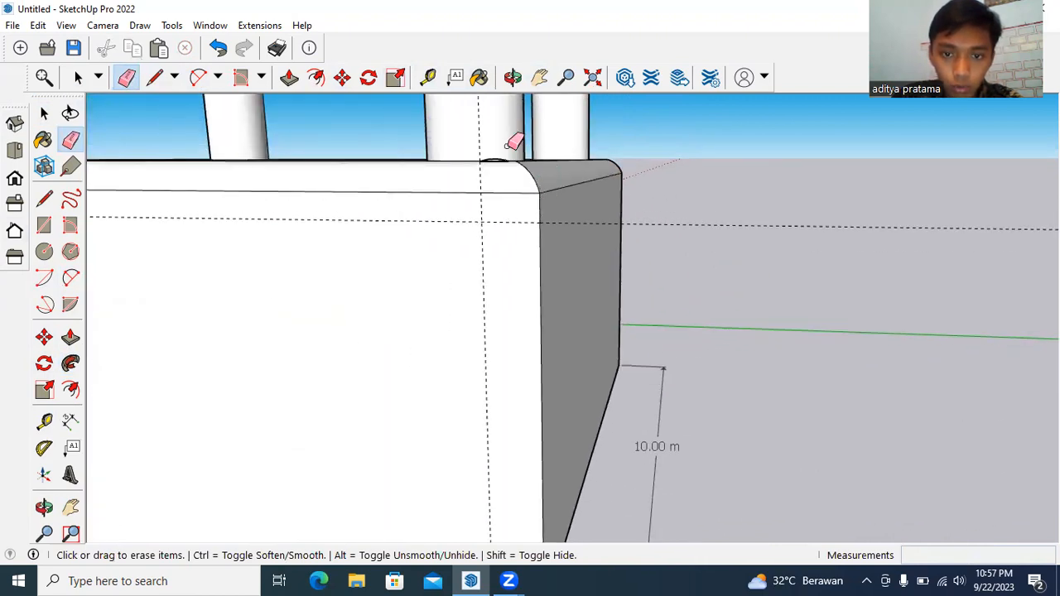
pyautogui.scroll(-1, 575, 161)
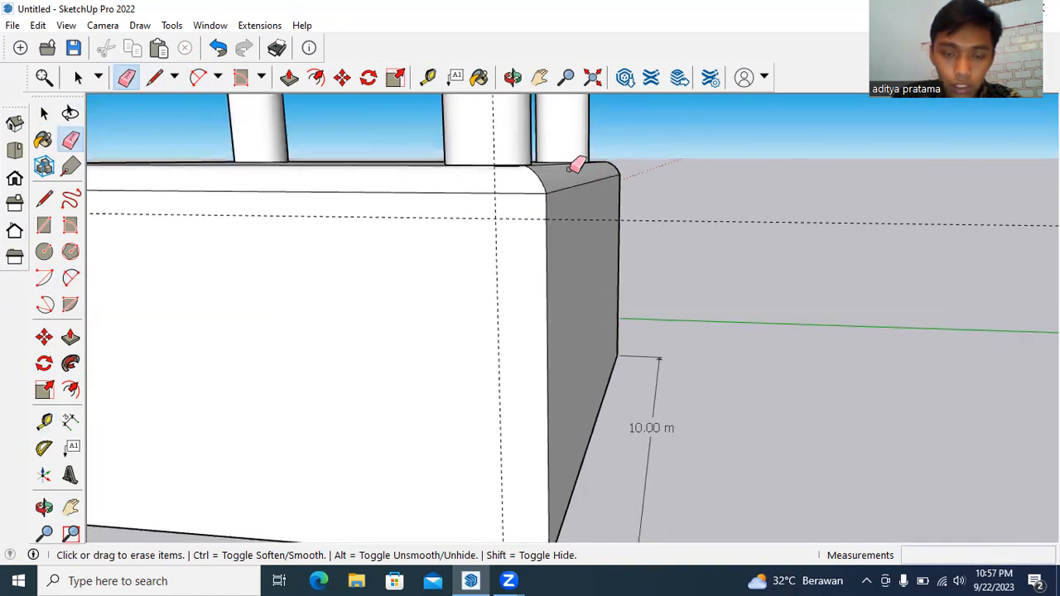
pyautogui.scroll(-2, 499, 235)
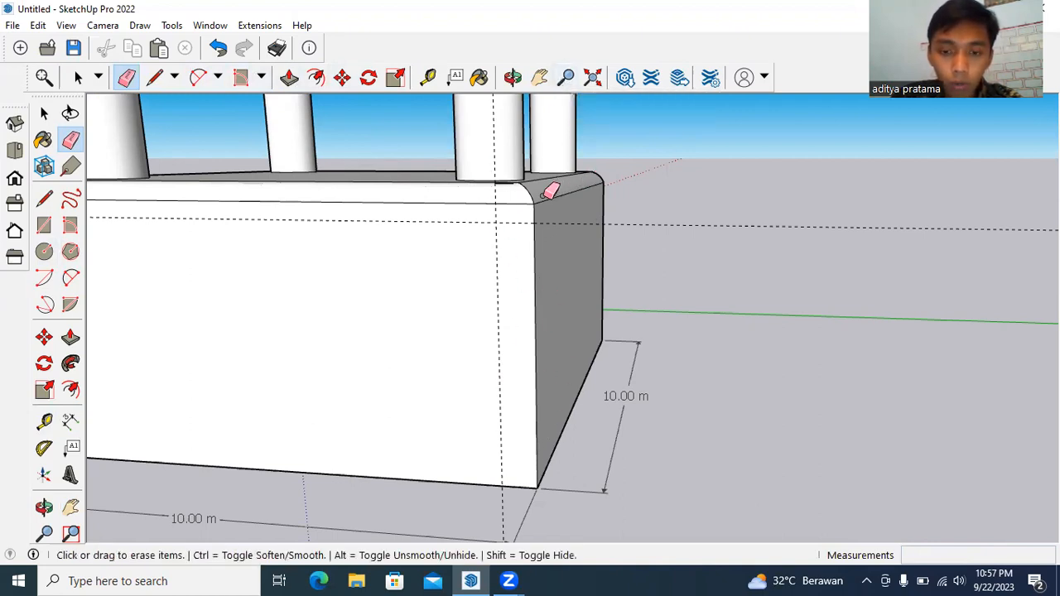
# Step: Mark a guide point on the front-right vertical edge, 0.60 m above the block's bottom corner
pyautogui.click(539, 77)
pyautogui.moveTo(539, 249); pyautogui.dragTo(560, 171)
pyautogui.moveTo(542, 251); pyautogui.dragTo(651, 324)
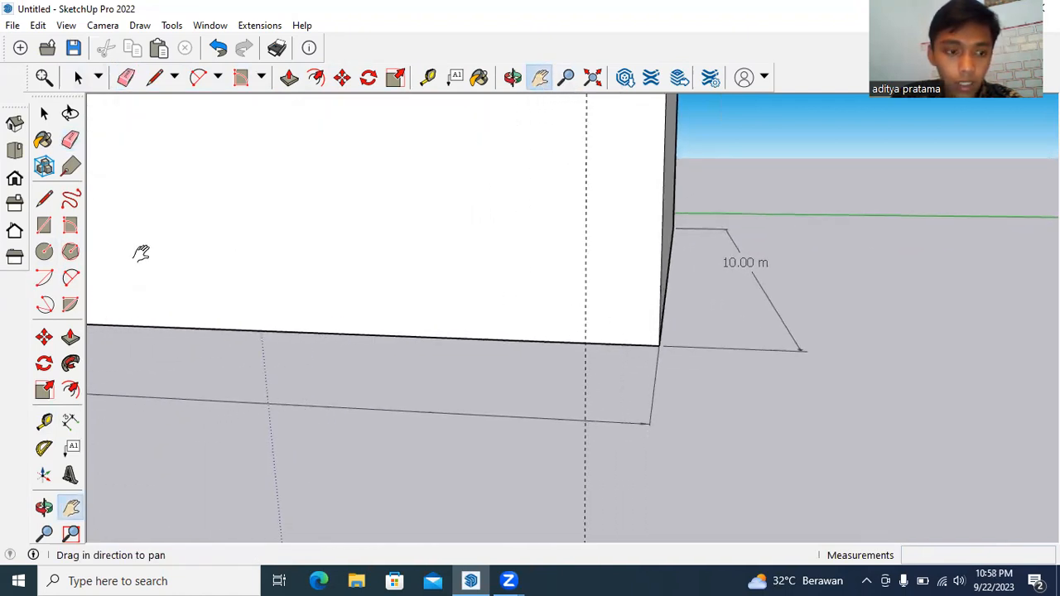
pyautogui.click(46, 422)
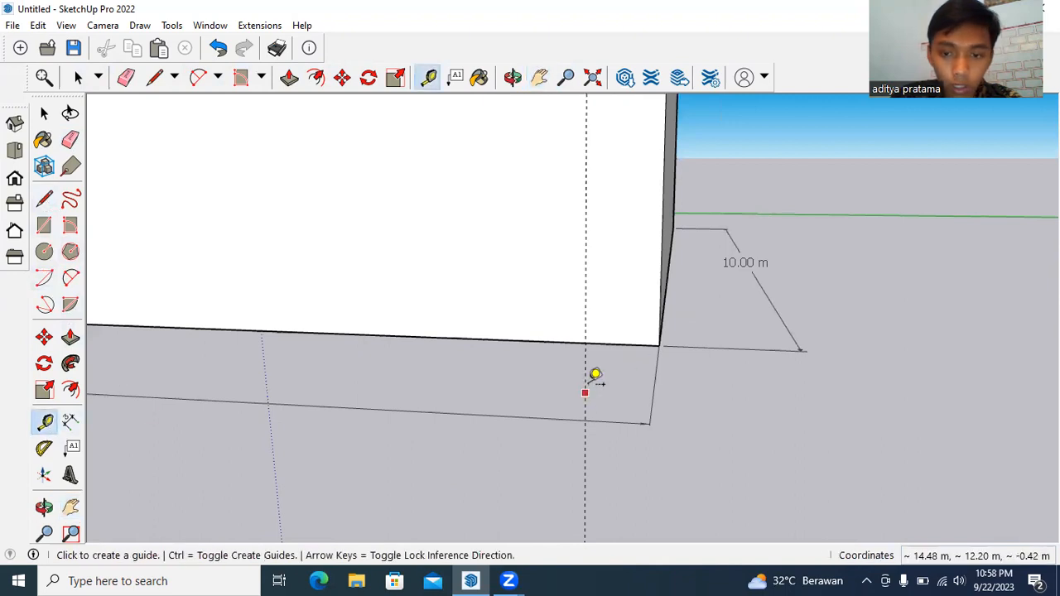
pyautogui.click(659, 344)
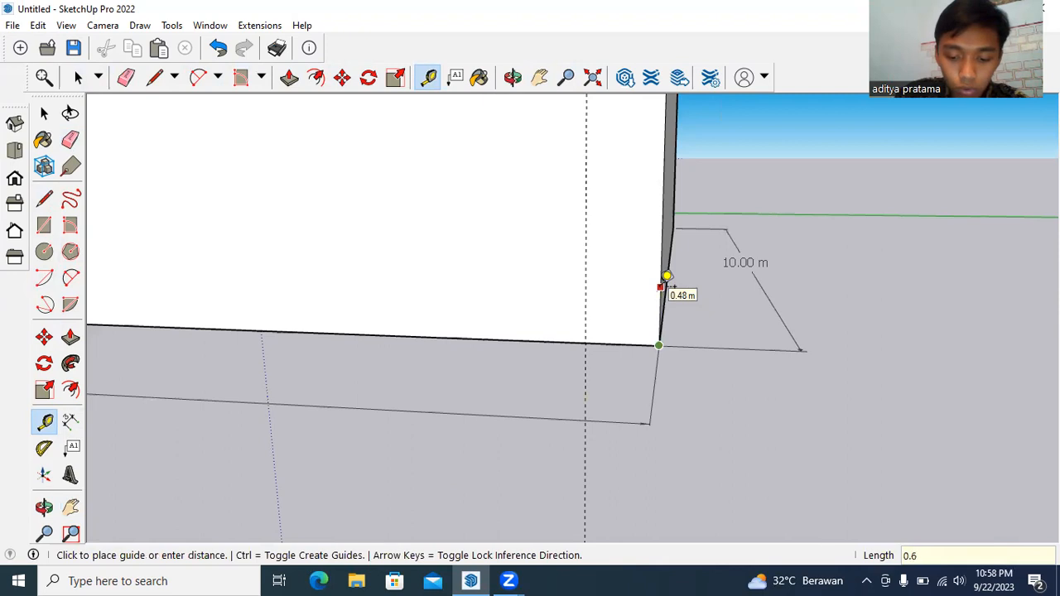
pyautogui.press('Return')
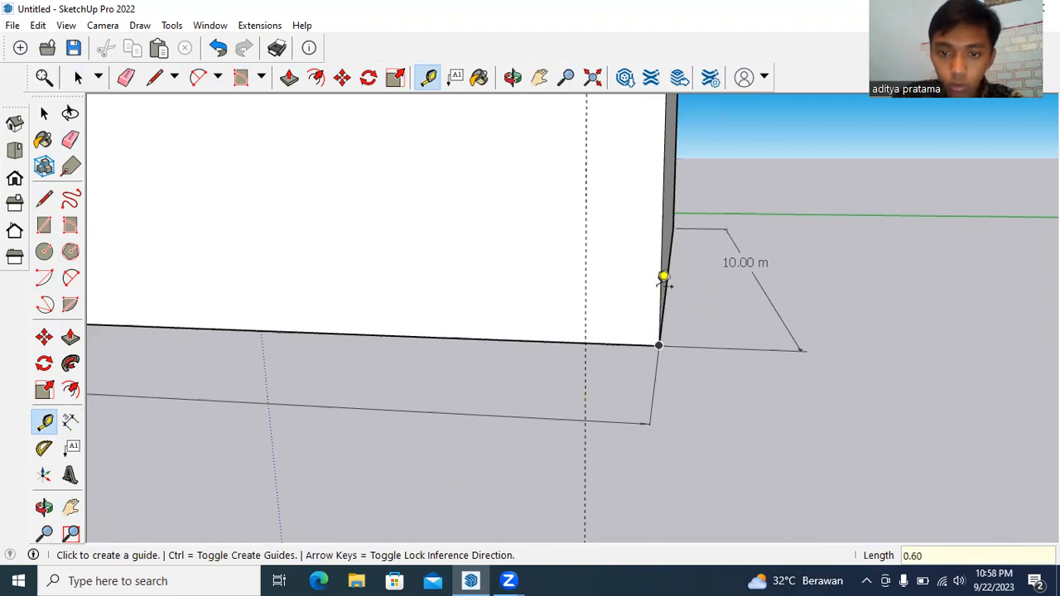
# Step: Add a horizontal guide line across the lower part of the front face through the new guide point
pyautogui.scroll(-5, 667, 277)
pyautogui.click(665, 282)
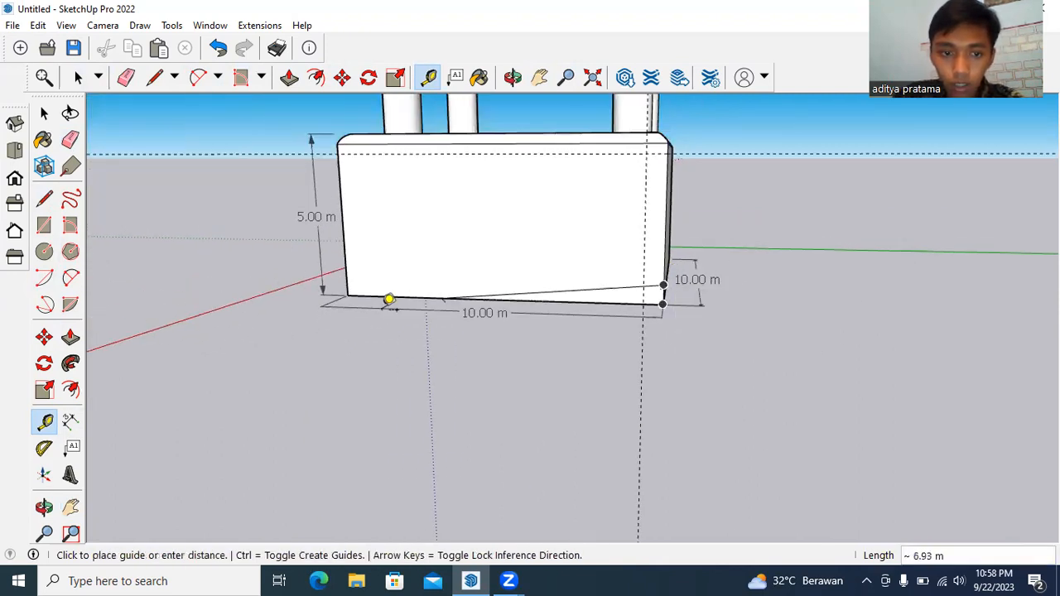
pyautogui.click(351, 269)
pyautogui.scroll(3, 756, 277)
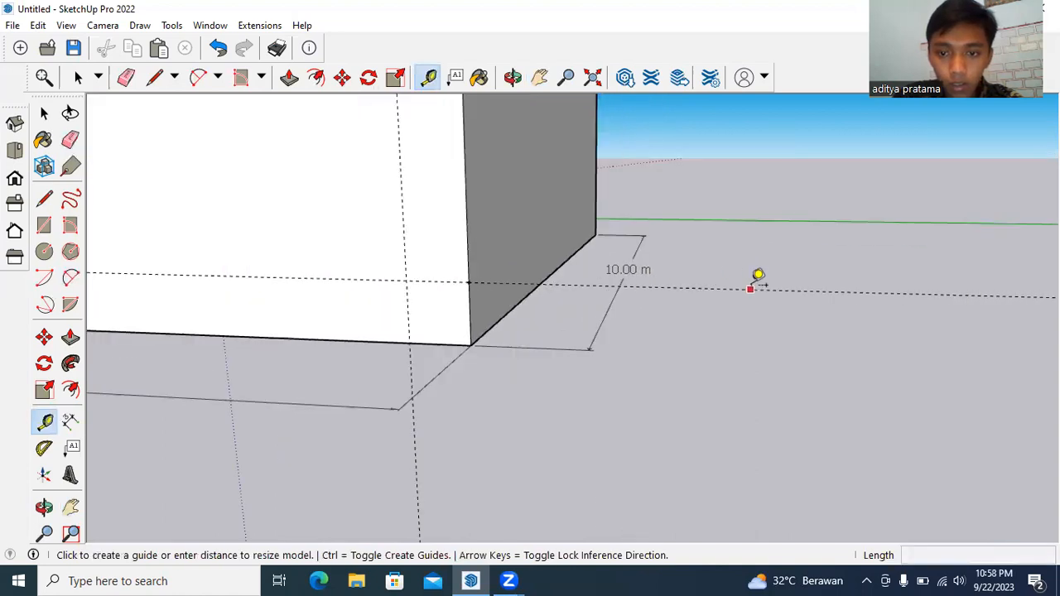
# Step: Draw a two-point arc between the guides at the front face's lower-right corner, bulging outward about 0.65 m
pyautogui.click(512, 77)
pyautogui.moveTo(517, 199); pyautogui.dragTo(530, 144)
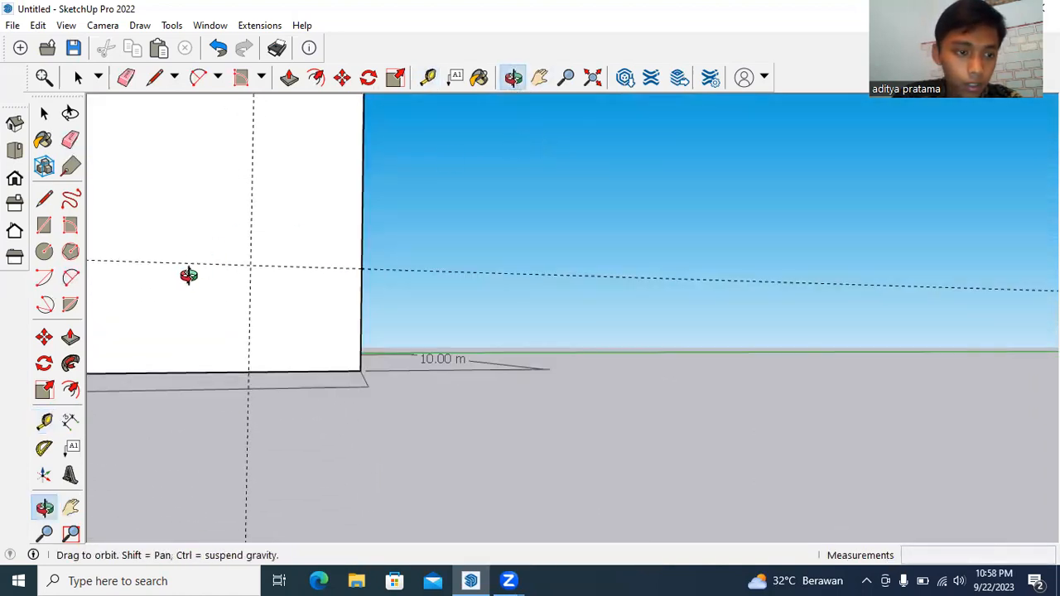
pyautogui.click(70, 278)
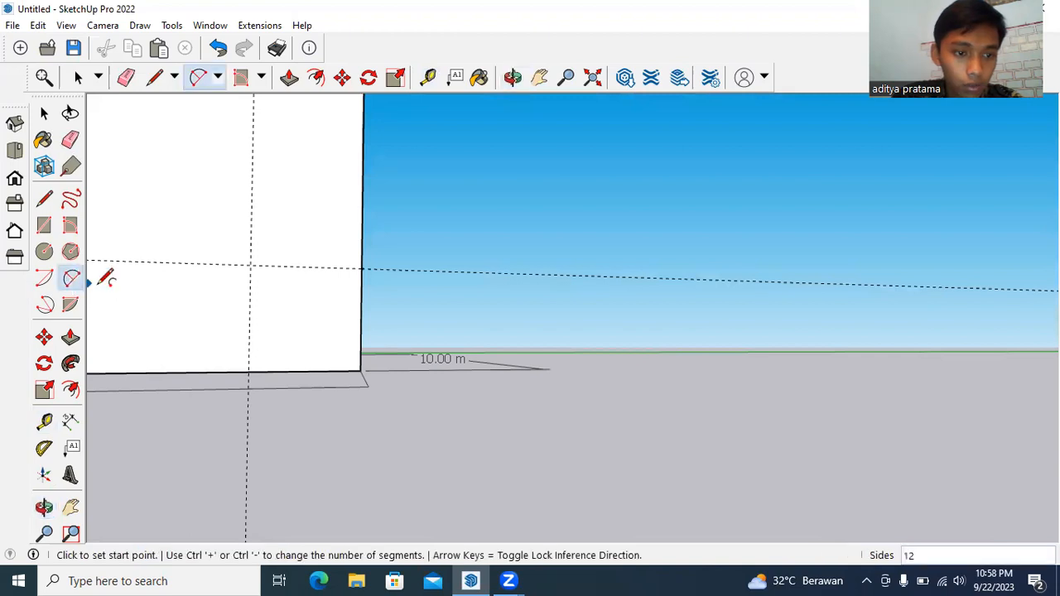
pyautogui.click(249, 370)
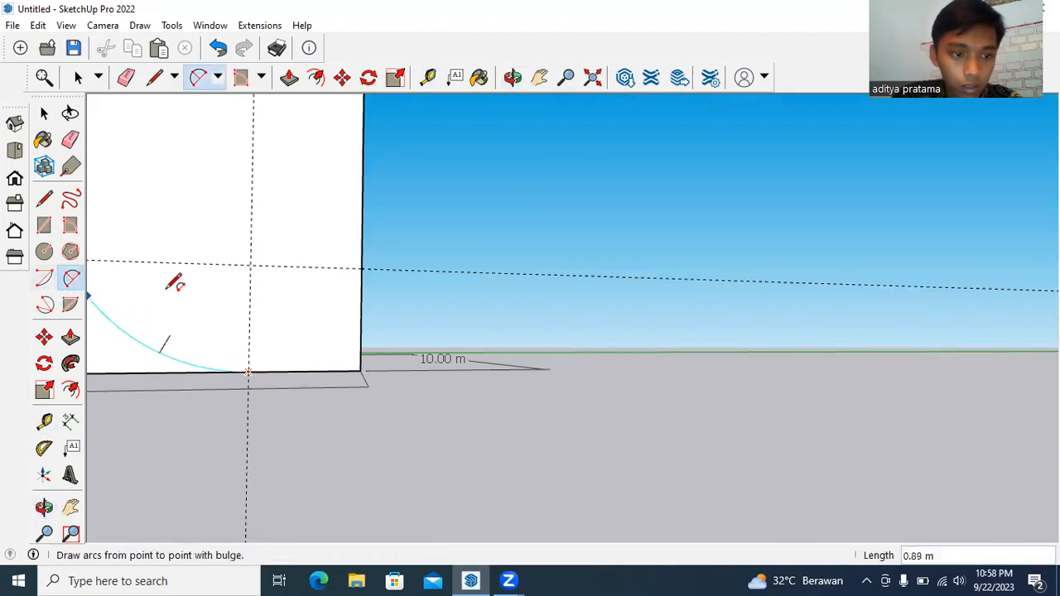
pyautogui.click(361, 268)
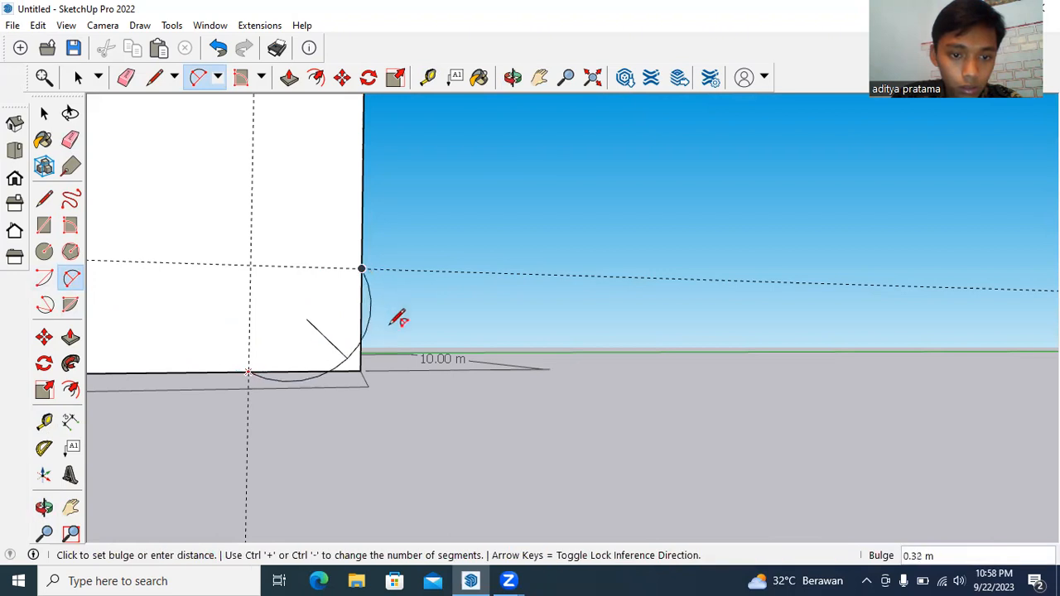
pyautogui.click(425, 356)
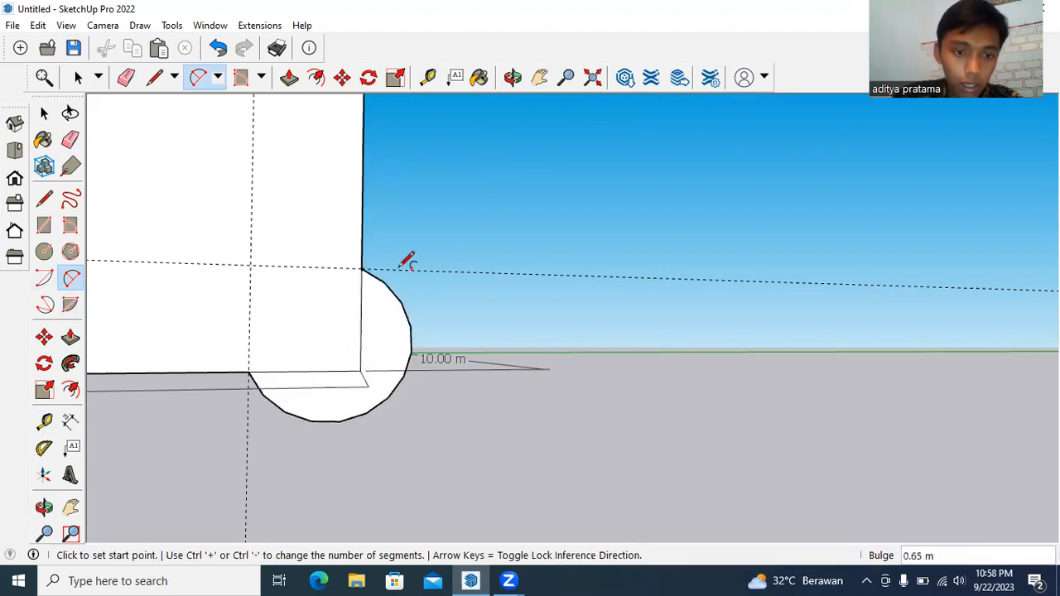
# Step: Sweep the arc profile around the block's bottom face with Follow Me to form a rounded base moulding
pyautogui.click(513, 77)
pyautogui.moveTo(476, 132); pyautogui.dragTo(505, 170)
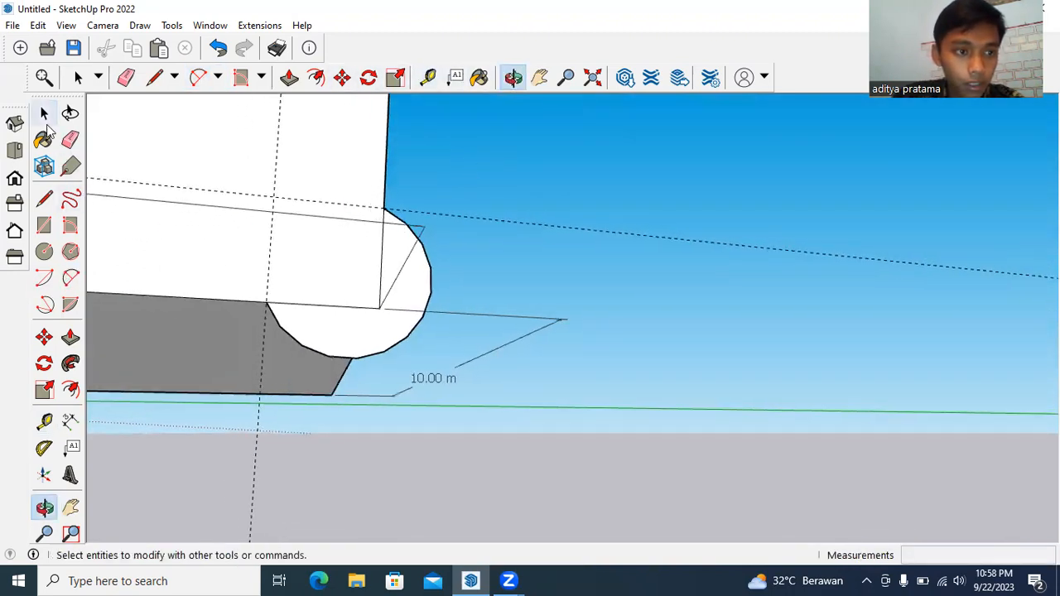
pyautogui.click(44, 114)
pyautogui.click(178, 351)
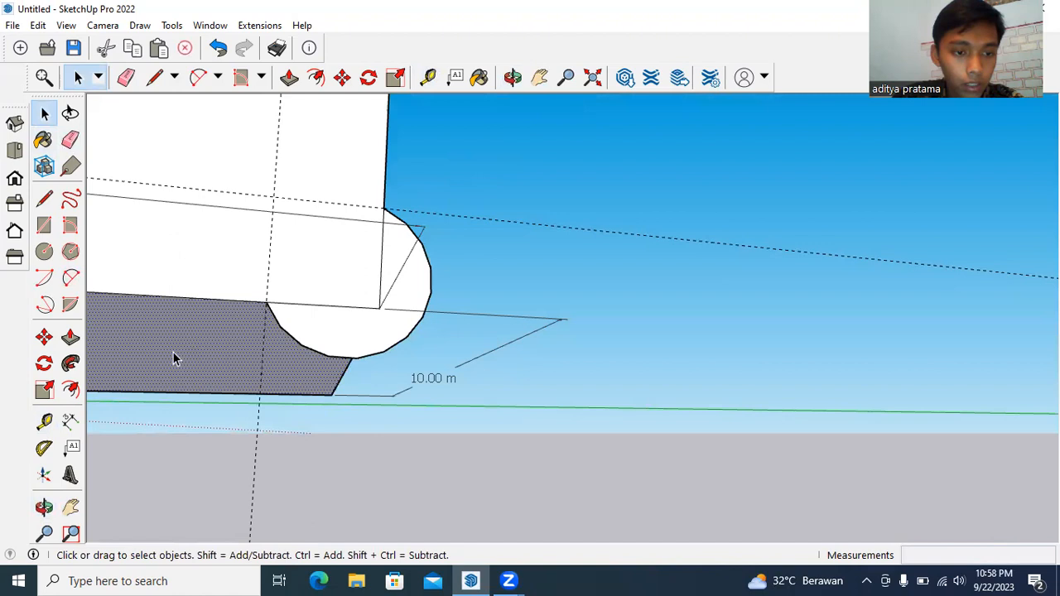
pyautogui.click(71, 363)
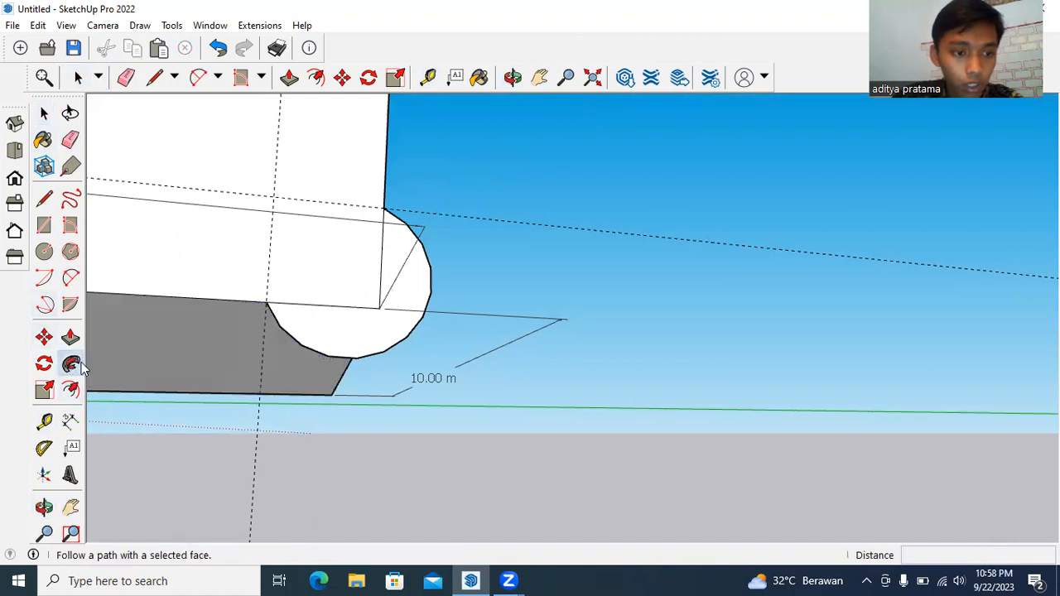
pyautogui.click(375, 337)
# Step: Inspect the rounded base moulding and the whole block with its columns from several sides
pyautogui.moveTo(386, 334); pyautogui.dragTo(393, 310, button='middle')
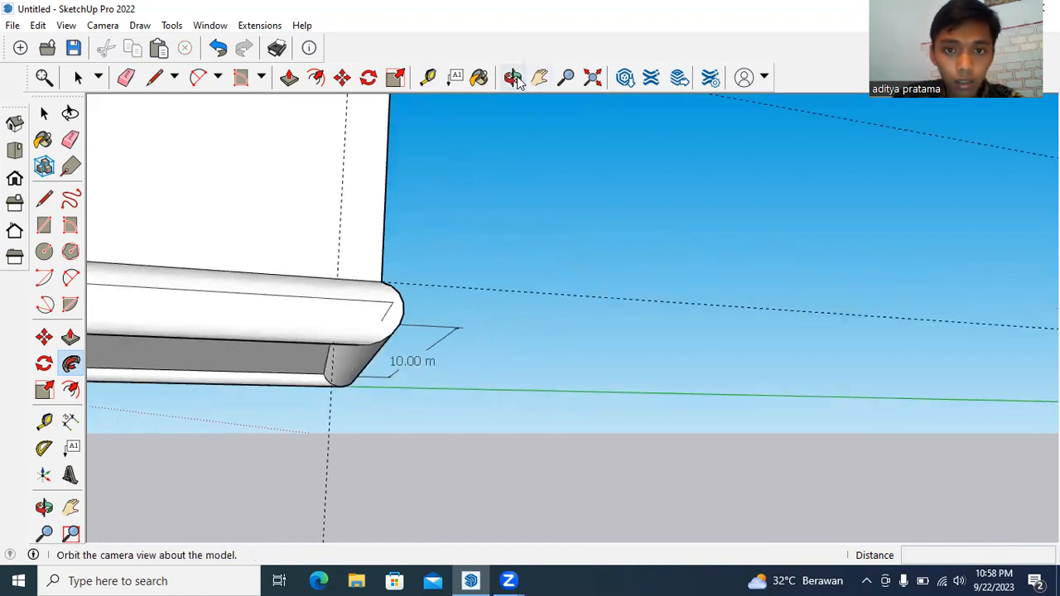
pyautogui.click(514, 77)
pyautogui.moveTo(442, 140); pyautogui.dragTo(394, 236)
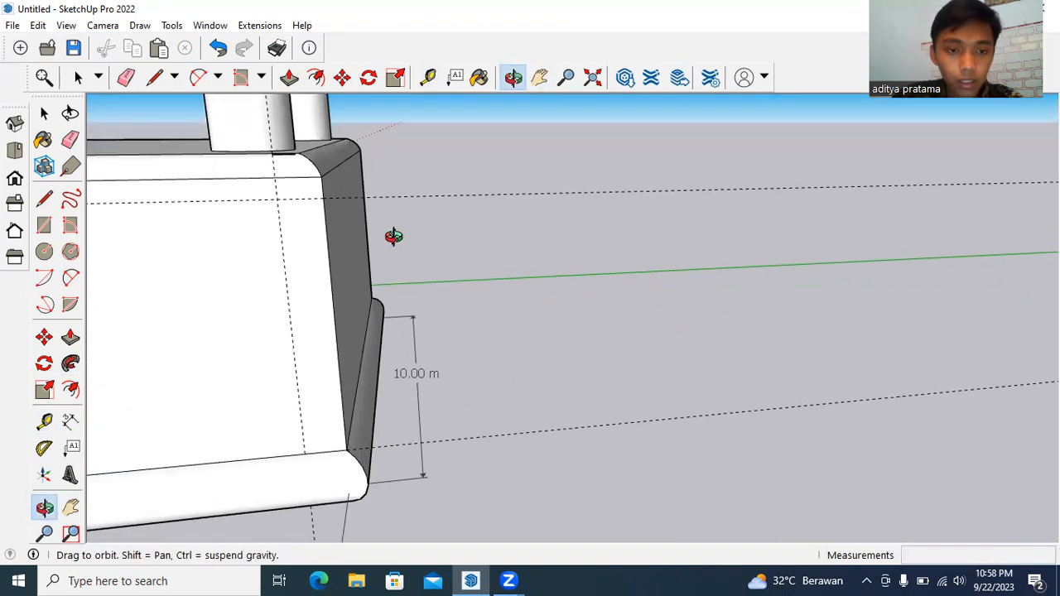
pyautogui.click(539, 77)
pyautogui.moveTo(244, 171); pyautogui.dragTo(464, 120)
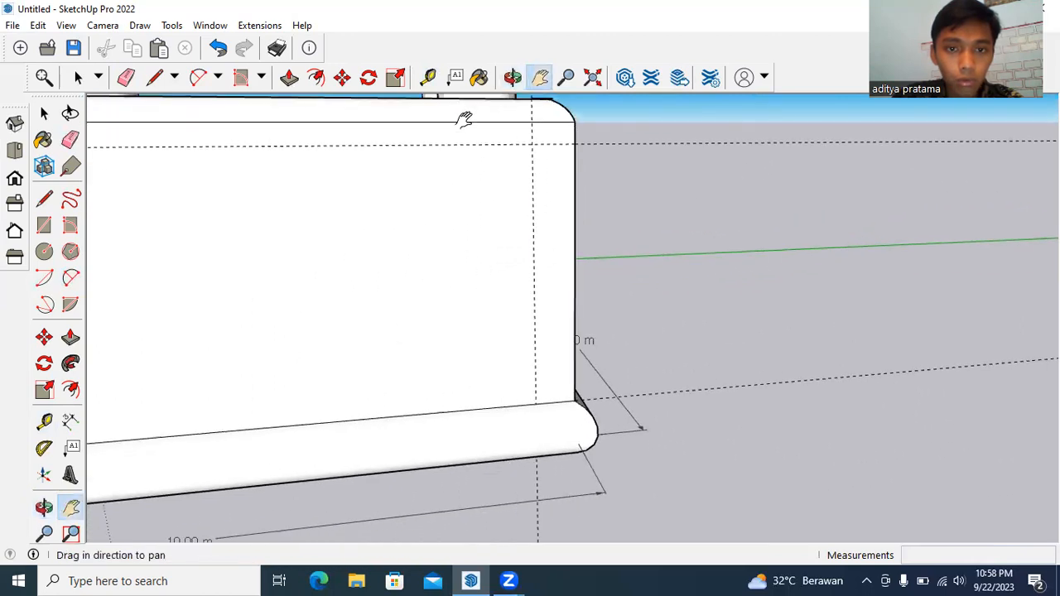
pyautogui.click(513, 77)
pyautogui.moveTo(618, 177); pyautogui.dragTo(534, 181)
pyautogui.scroll(-6, 505, 217)
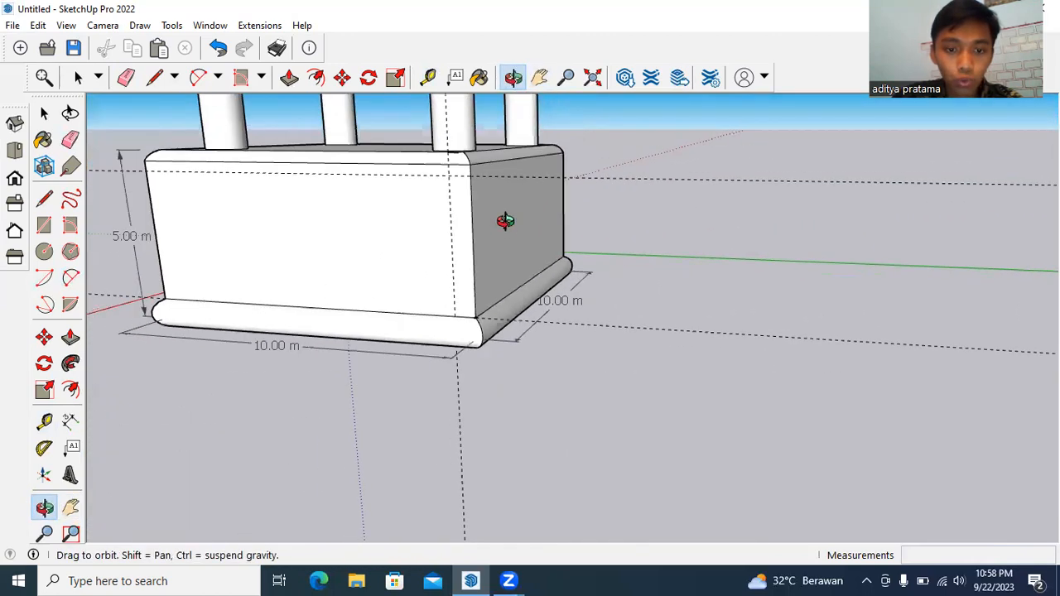
pyautogui.moveTo(375, 220); pyautogui.dragTo(440, 210, button='middle')
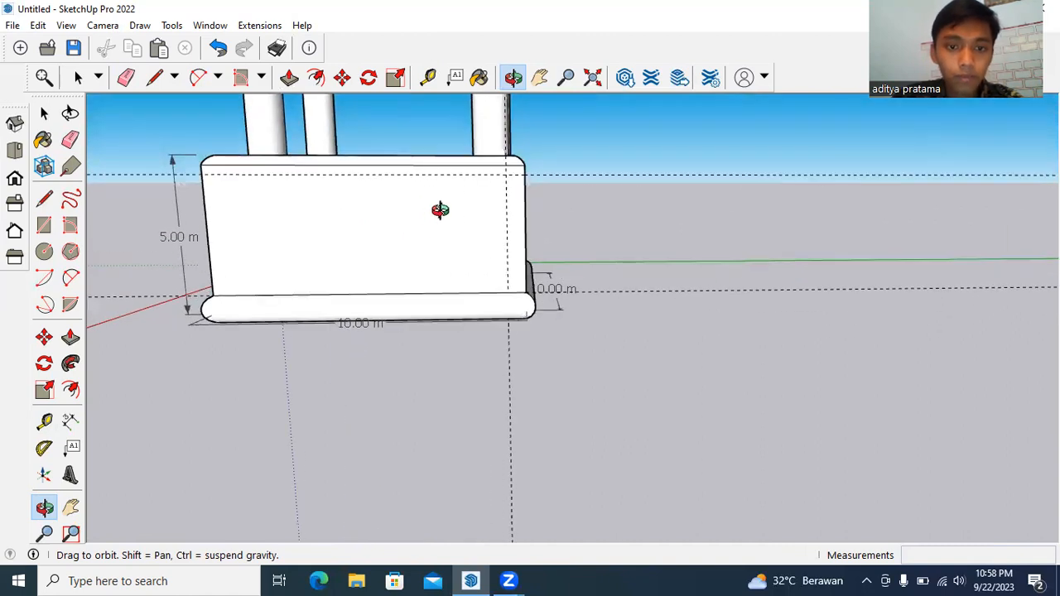
pyautogui.click(539, 77)
pyautogui.moveTo(523, 152); pyautogui.dragTo(714, 306)
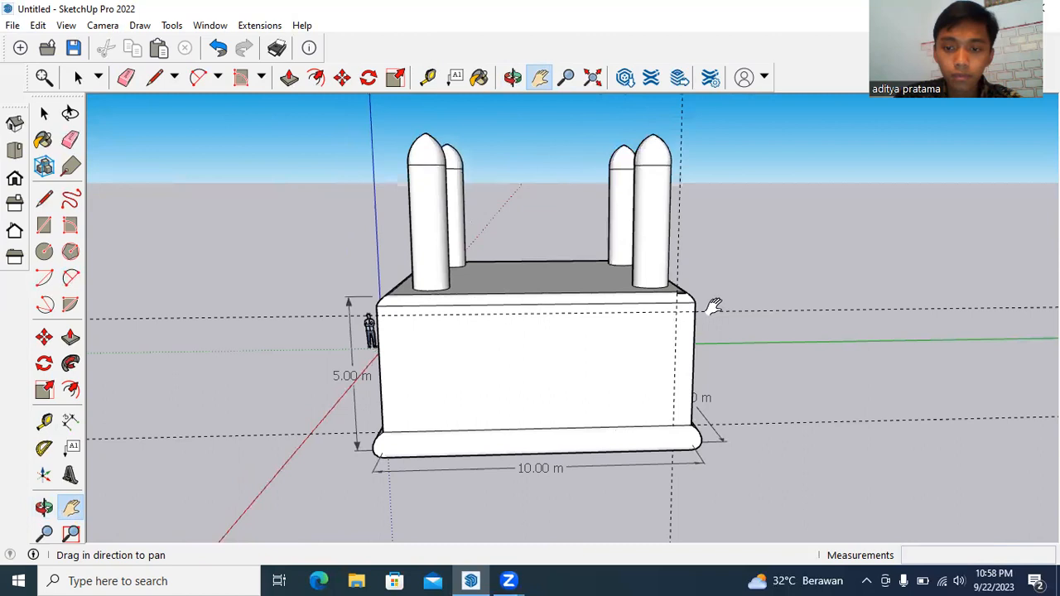
# Step: Erase the stray edge at the block's front-right upper corner and the remaining guide lines across the front face
pyautogui.moveTo(812, 288); pyautogui.dragTo(644, 279)
pyautogui.scroll(5, 634, 303)
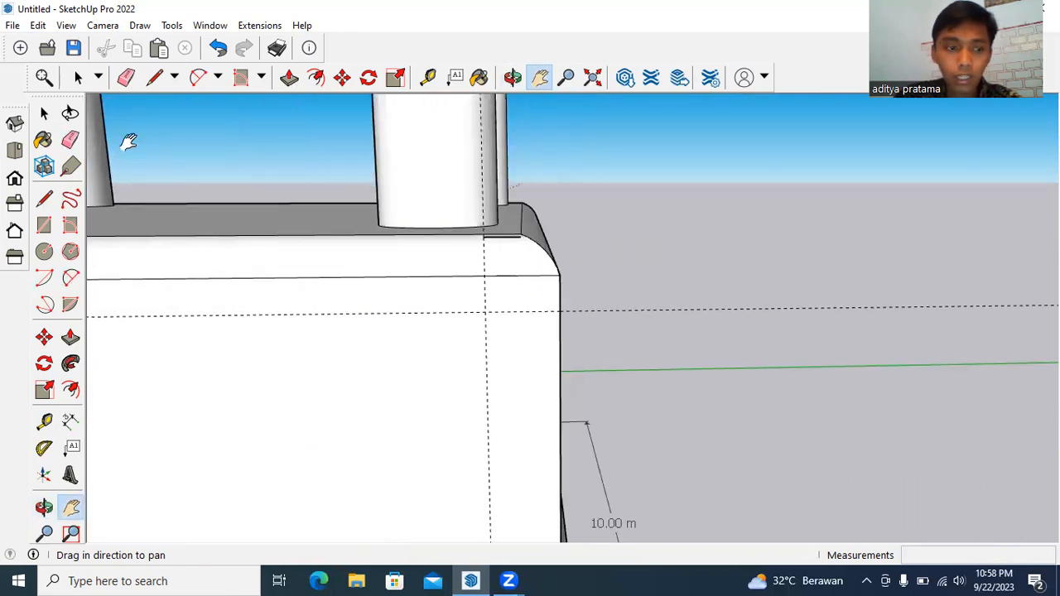
pyautogui.click(71, 139)
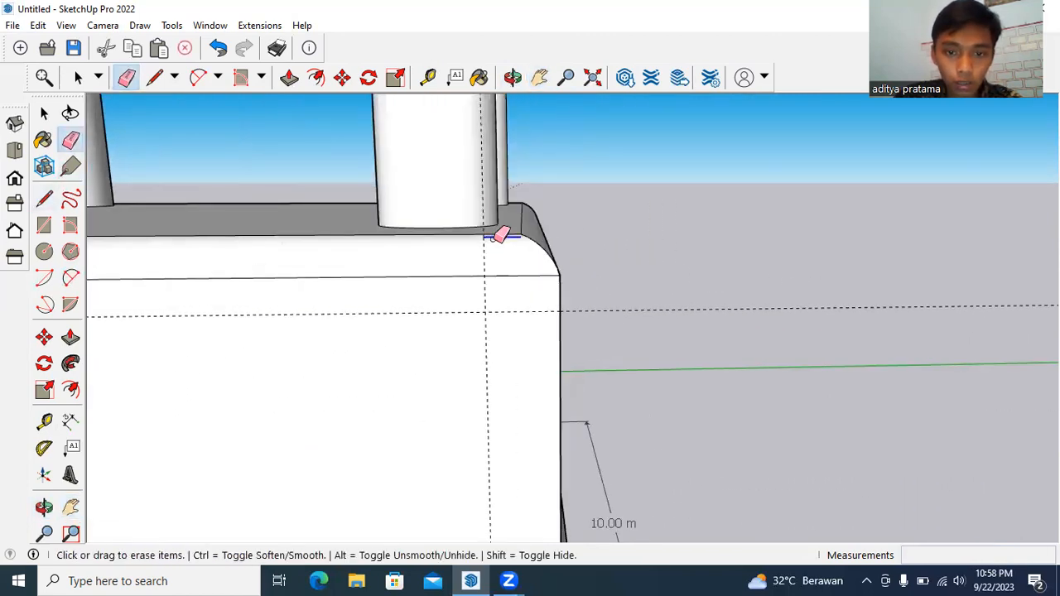
pyautogui.click(533, 309)
pyautogui.click(483, 248)
pyautogui.scroll(-2, 520, 281)
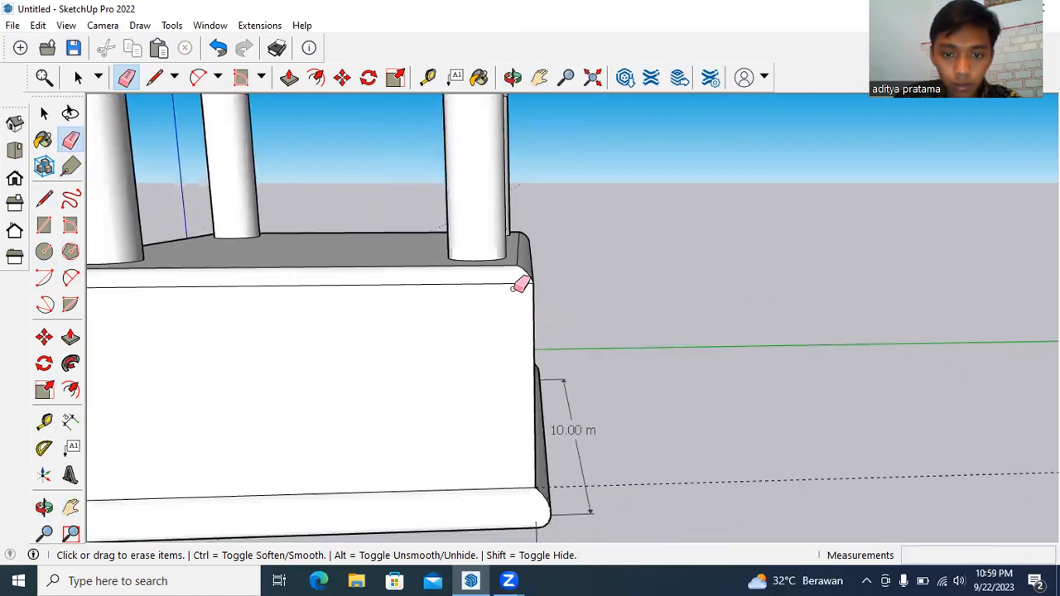
pyautogui.click(566, 485)
pyautogui.scroll(1, 541, 407)
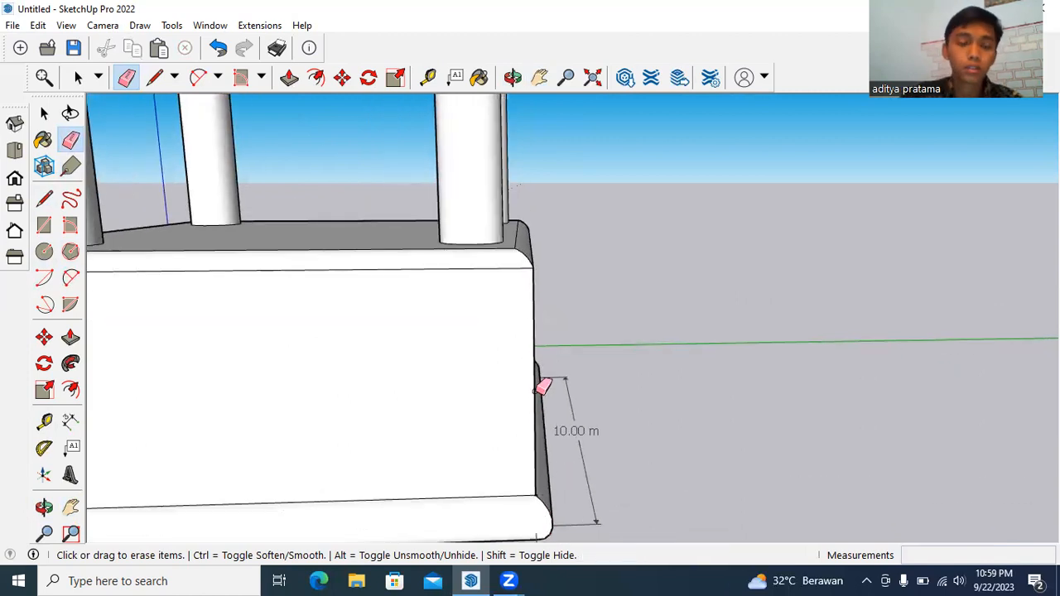
pyautogui.scroll(-2, 513, 362)
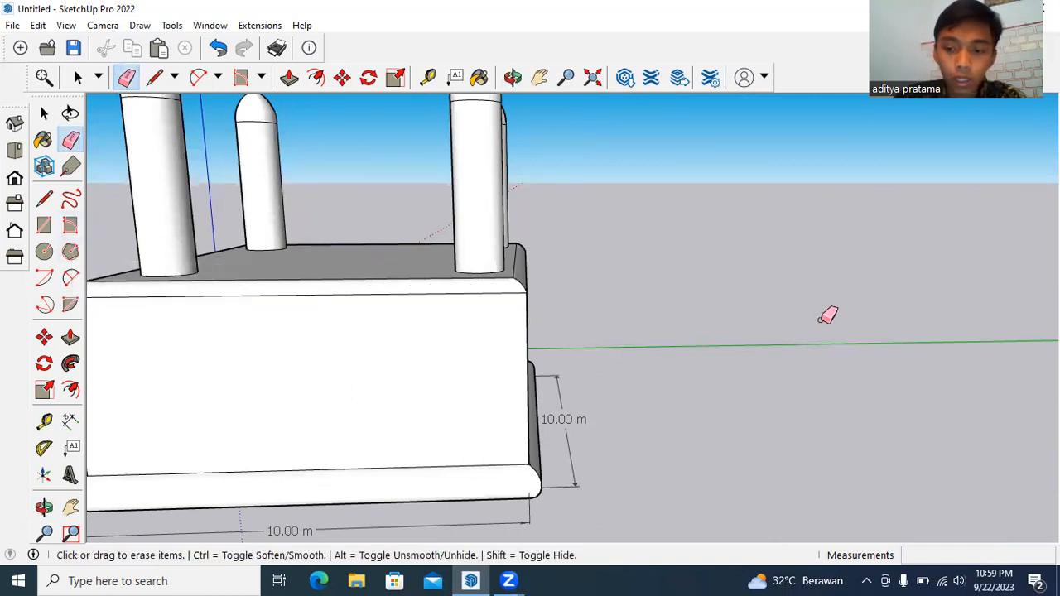
# Step: Draw a 10-sided polygon with a radius of about 2.85 m on the block's top face between the four columns
pyautogui.click(537, 77)
pyautogui.moveTo(367, 154); pyautogui.dragTo(554, 307)
pyautogui.scroll(2, 555, 310)
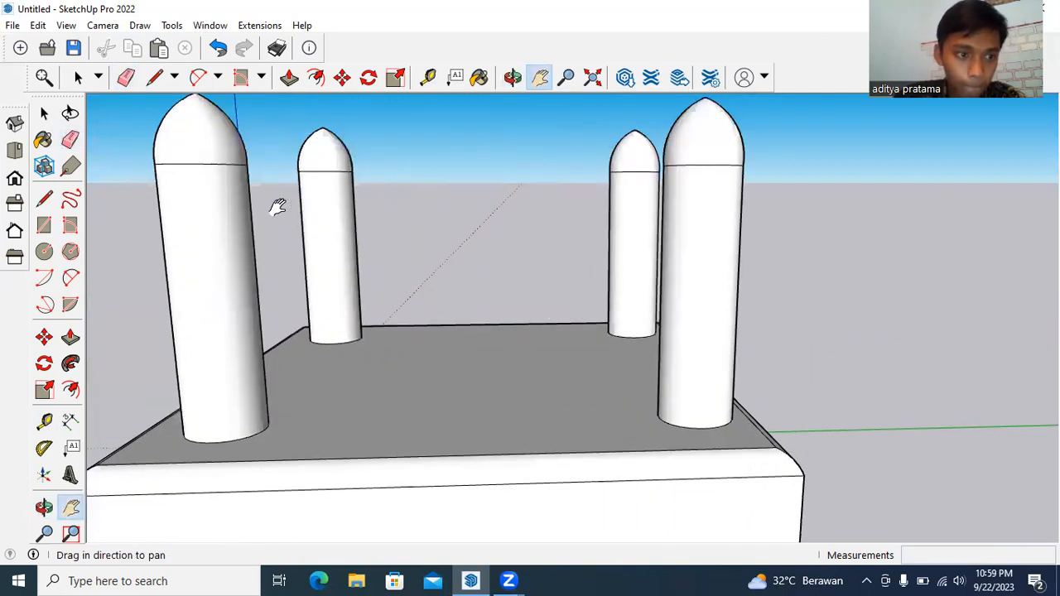
pyautogui.click(70, 252)
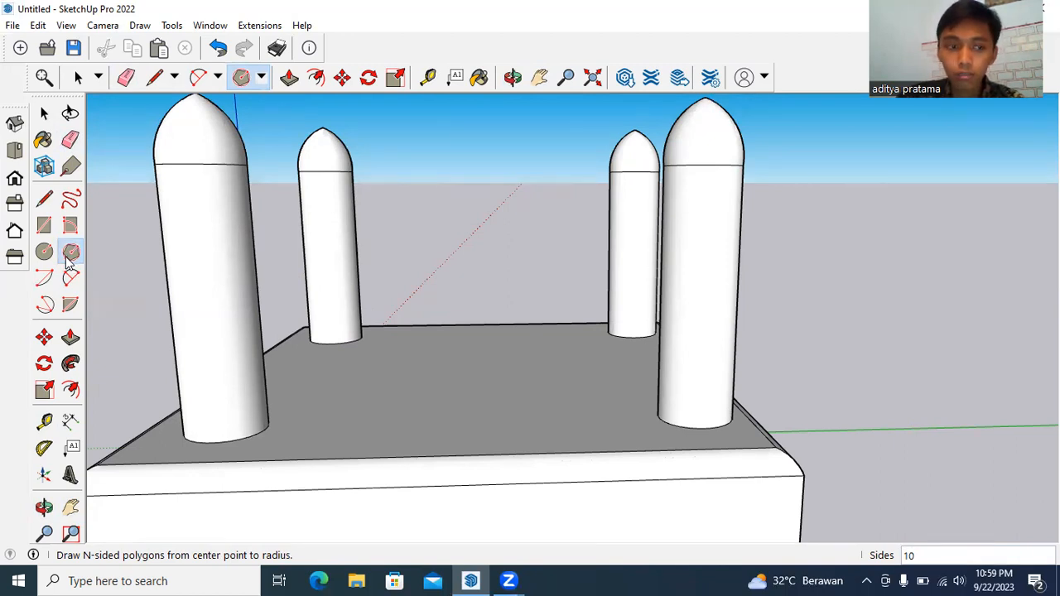
pyautogui.click(70, 253)
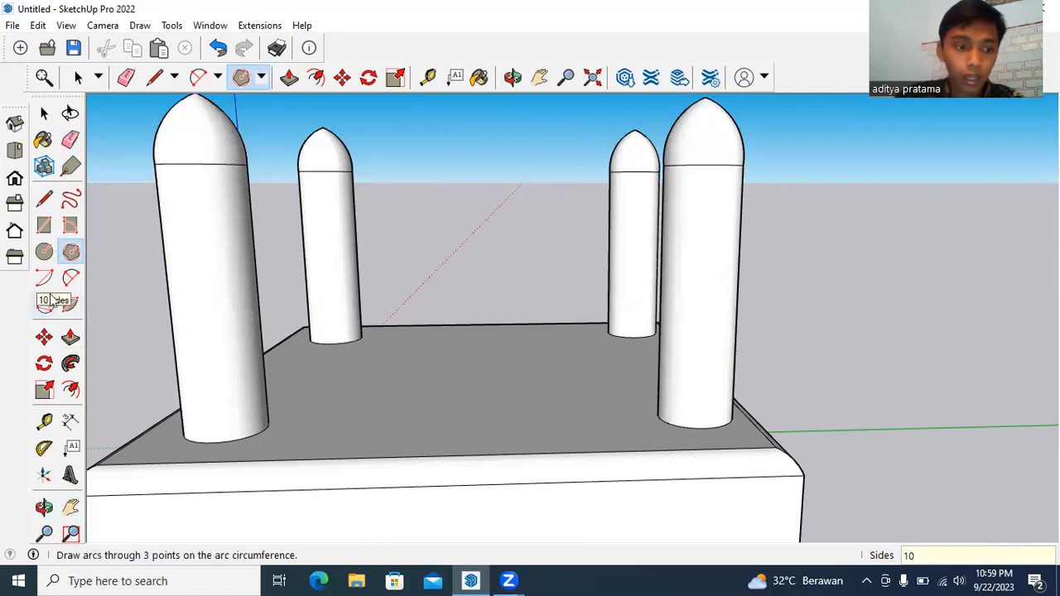
pyautogui.click(464, 371)
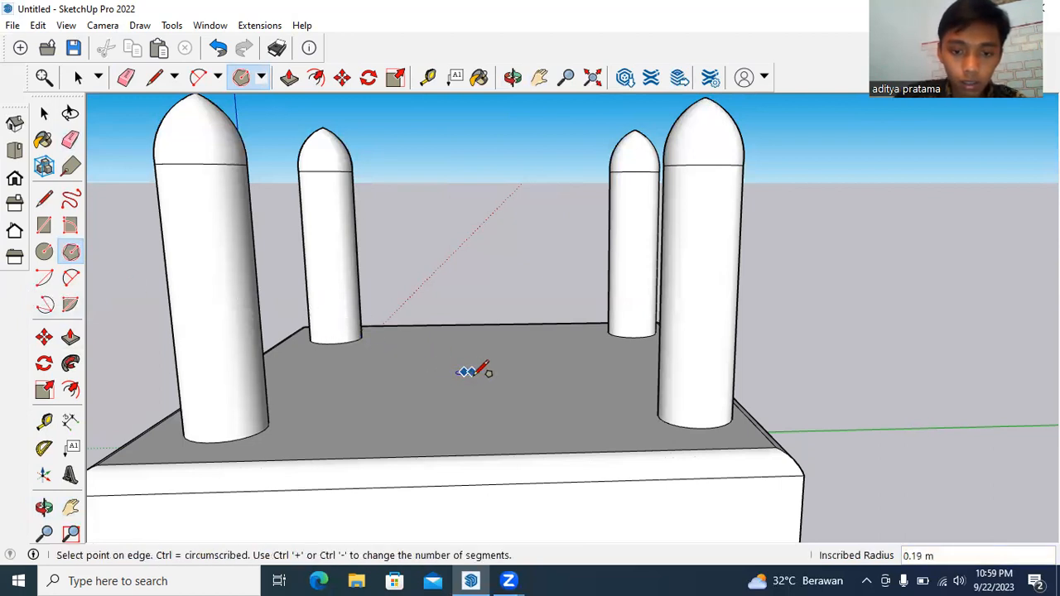
pyautogui.click(534, 408)
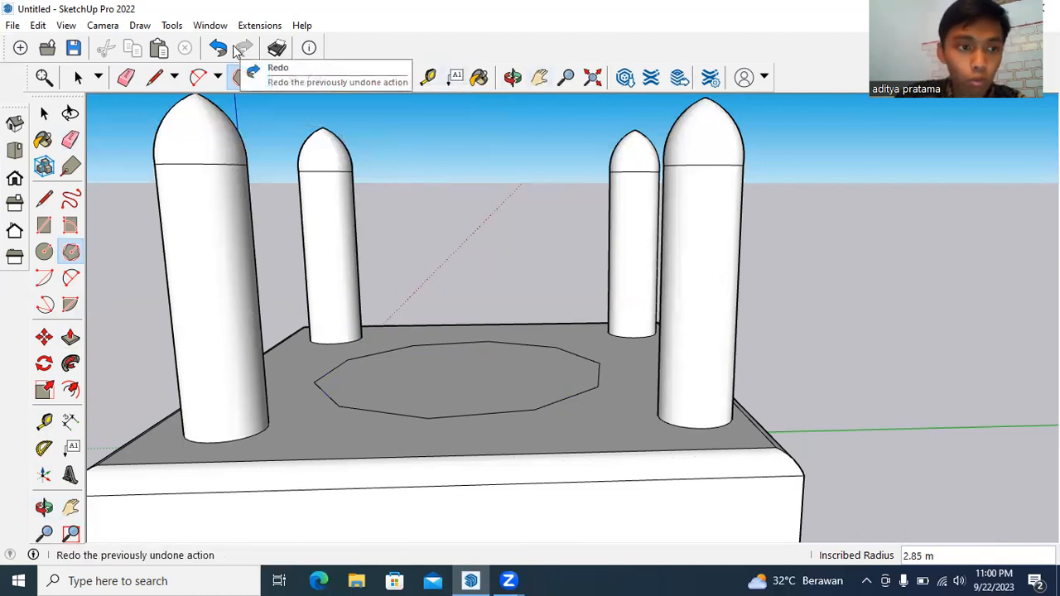
# Step: Draw a vertical triangle from the polygon's right corner to its centre, up the blue axis, and back to the corner
pyautogui.click(43, 199)
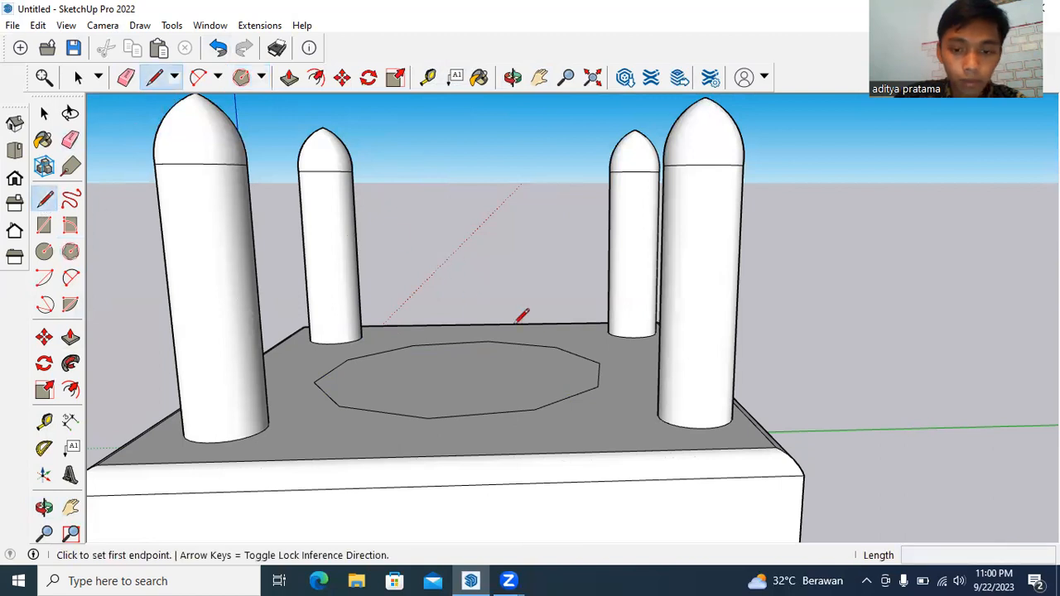
pyautogui.click(599, 363)
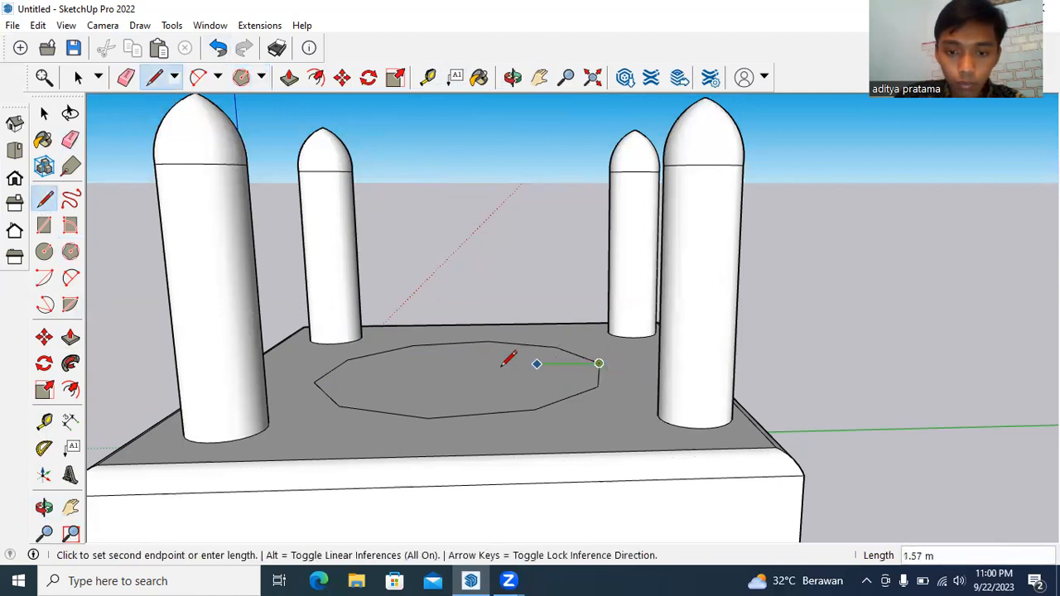
pyautogui.click(464, 371)
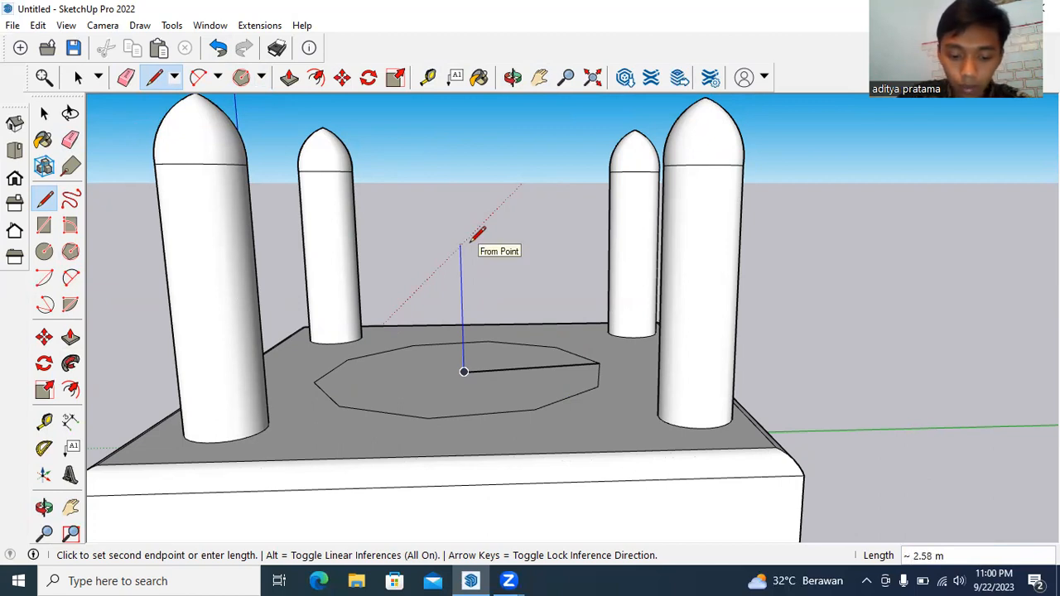
pyautogui.press('Return')
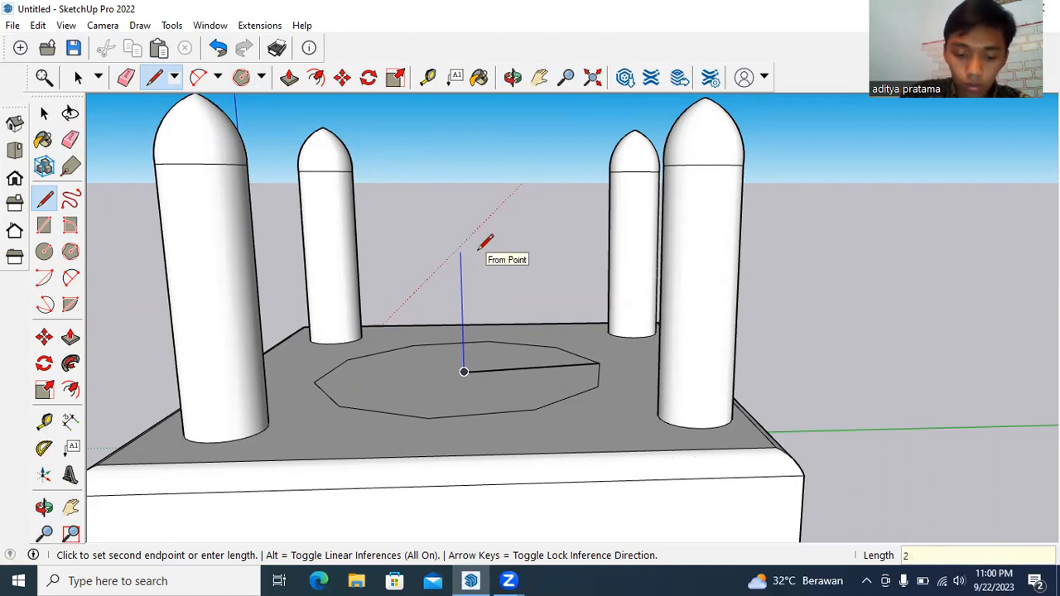
pyautogui.press('Return')
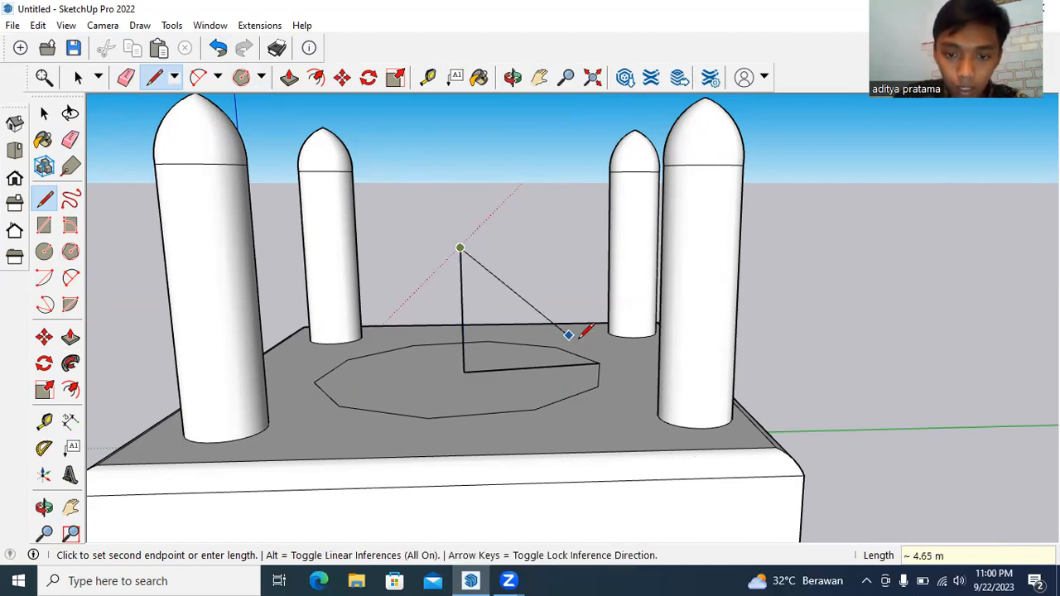
pyautogui.click(599, 363)
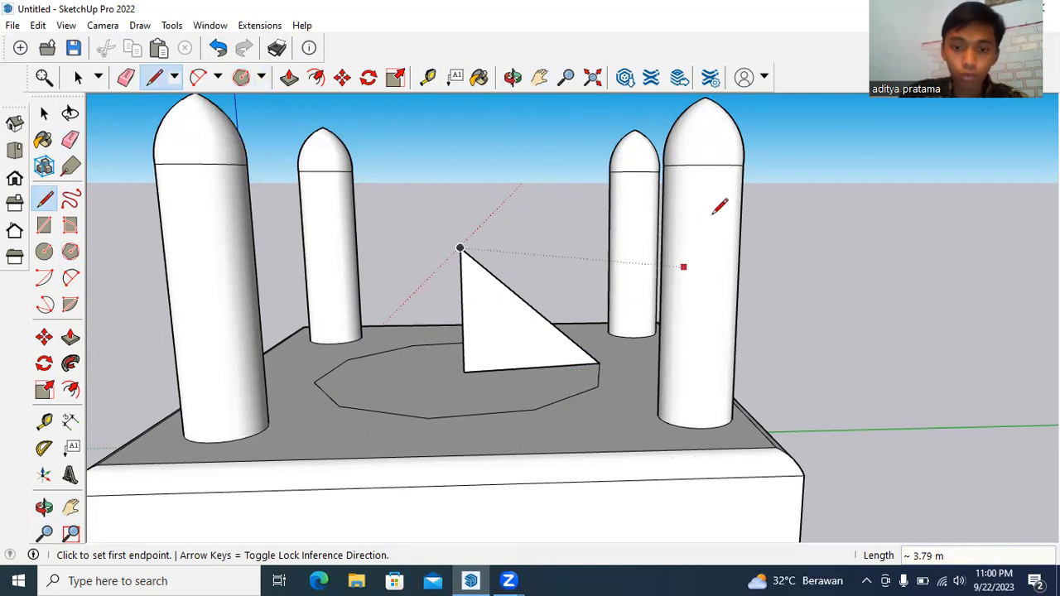
# Step: Draw an arc from the triangle's apex to the polygon's corner, bulging outward about 0.66 m, as a dome profile
pyautogui.scroll(2, 565, 268)
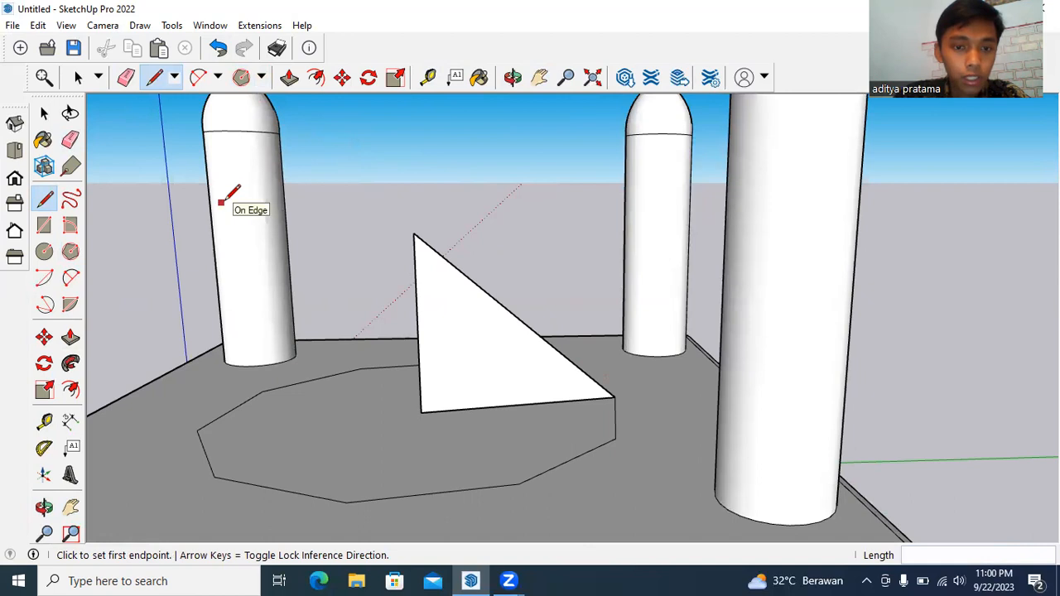
pyautogui.click(70, 278)
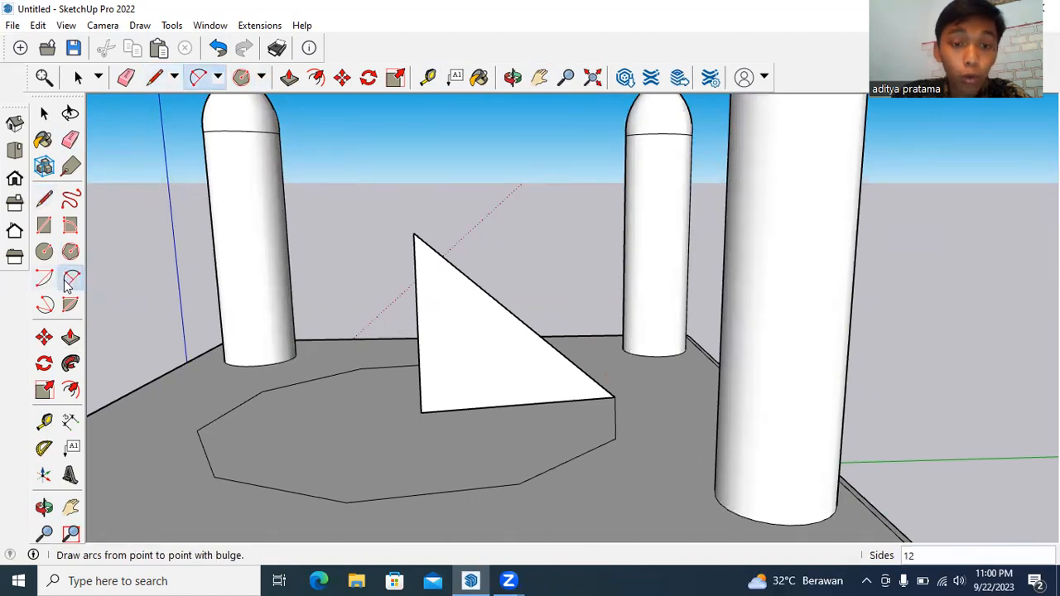
pyautogui.click(414, 233)
pyautogui.click(614, 397)
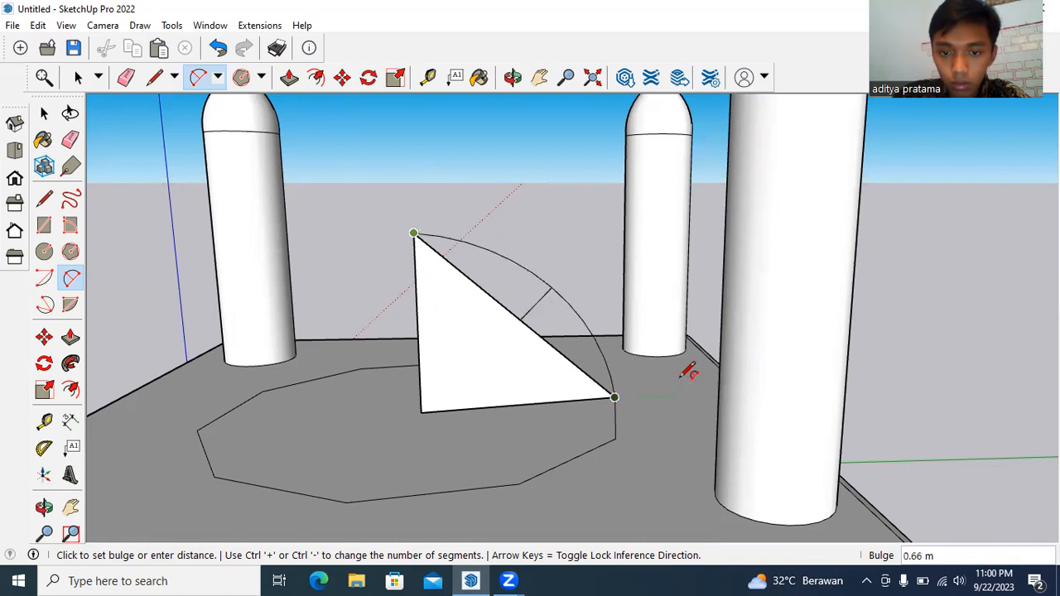
pyautogui.click(686, 367)
pyautogui.click(513, 77)
pyautogui.moveTo(700, 192); pyautogui.dragTo(514, 164)
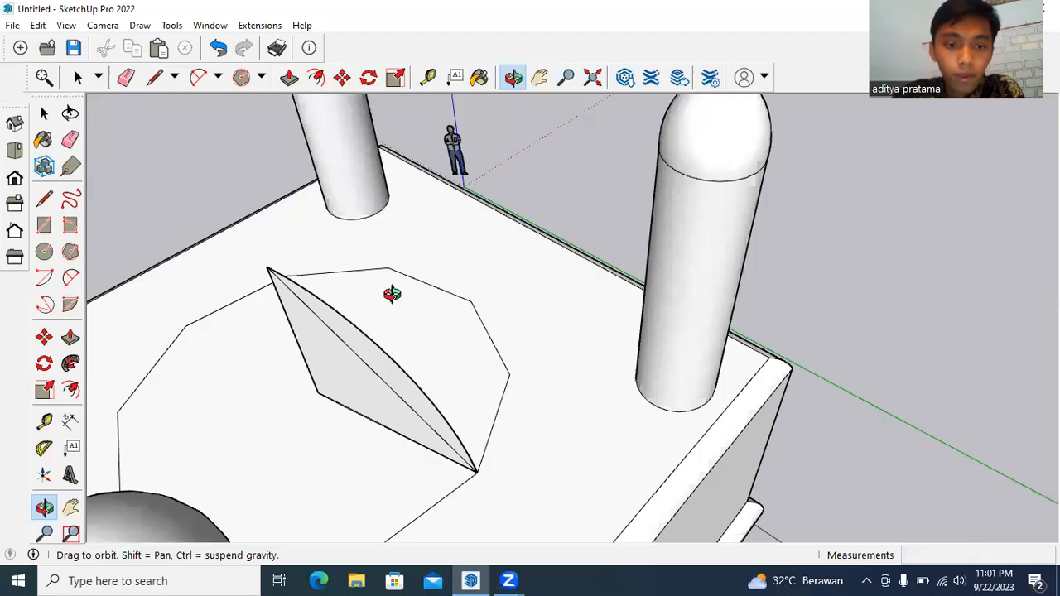
pyautogui.moveTo(391, 294); pyautogui.dragTo(578, 175)
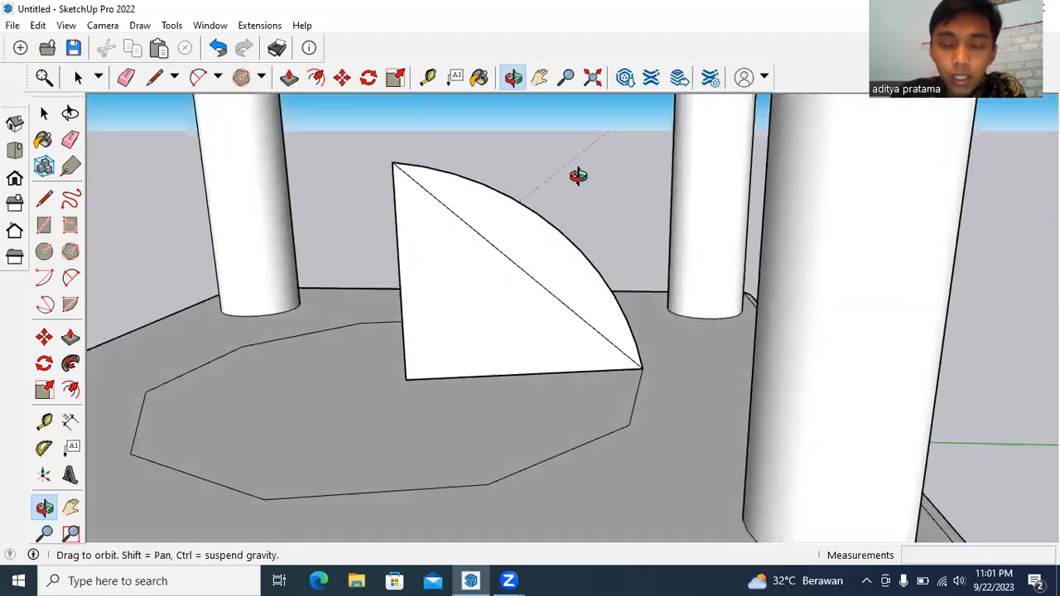
# Step: Erase the diagonal edge between the arc and the triangle to merge them into one dome profile
pyautogui.click(70, 139)
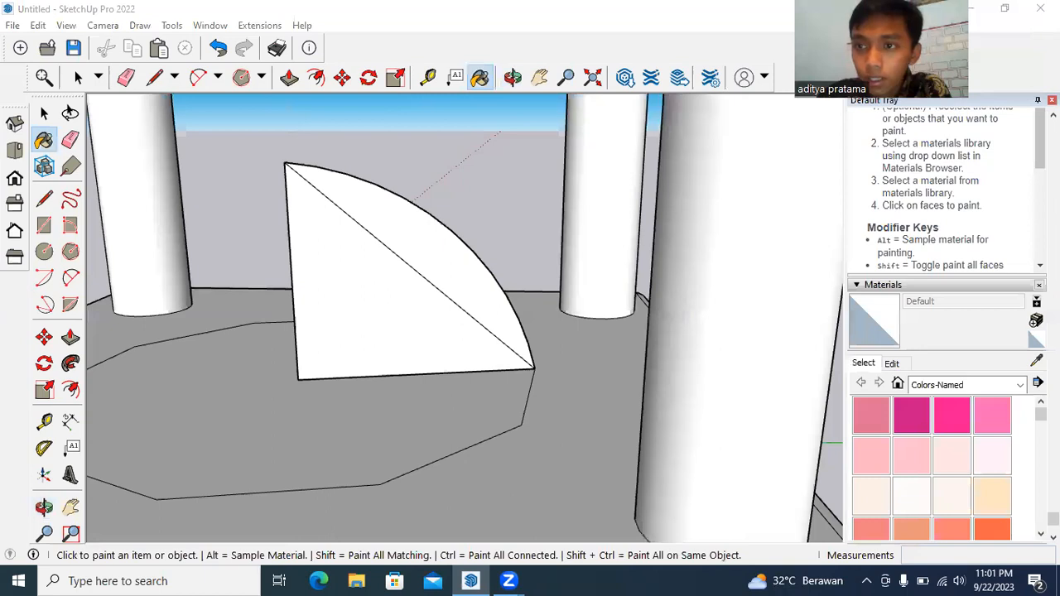
pyautogui.press('e')
pyautogui.click(452, 211)
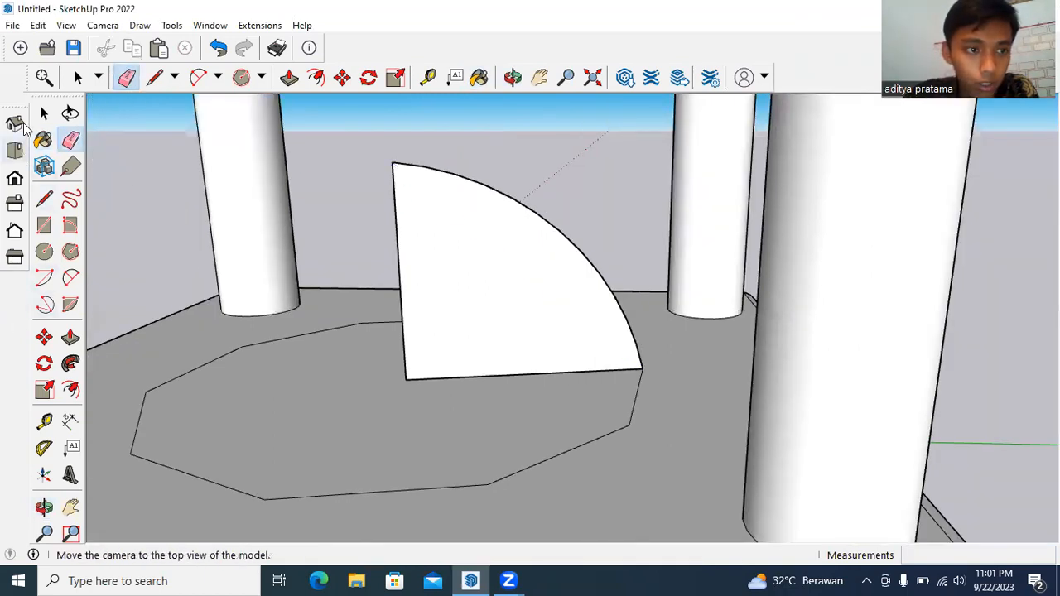
# Step: Sweep the quarter-dome profile around the 10-sided polygon face with Follow Me to form the central dome
pyautogui.click(44, 113)
pyautogui.click(328, 403)
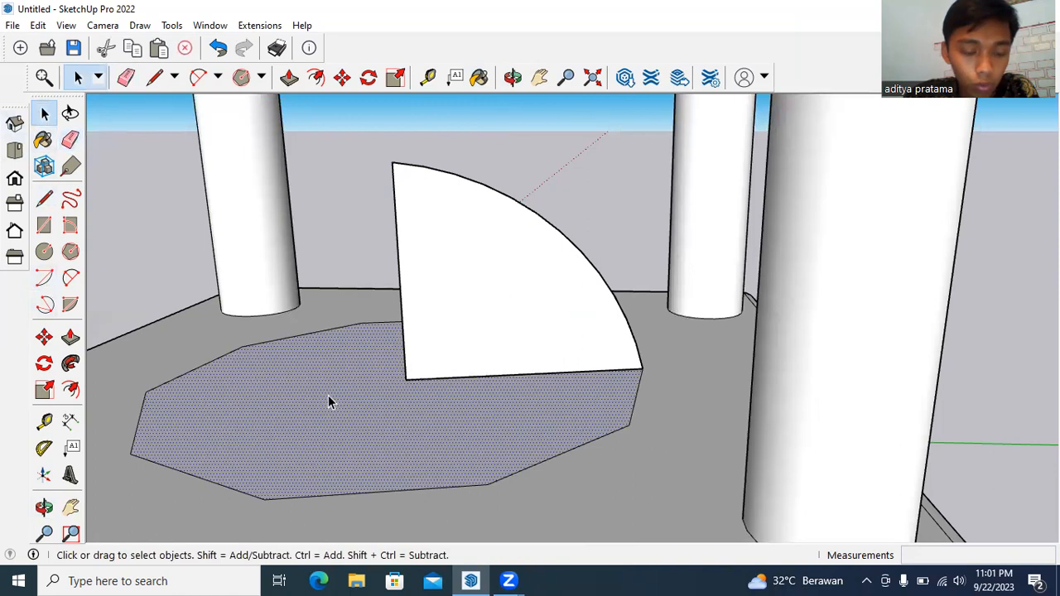
pyautogui.click(71, 364)
pyautogui.click(551, 290)
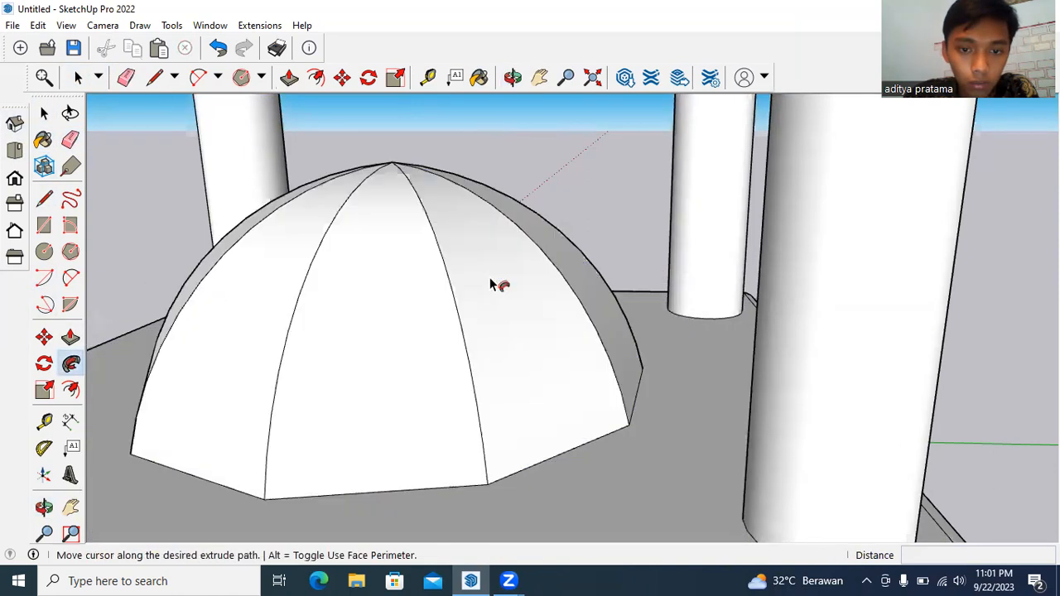
# Step: Examine the whole block with its central dome and four columns from several angles and distances
pyautogui.scroll(-3, 493, 284)
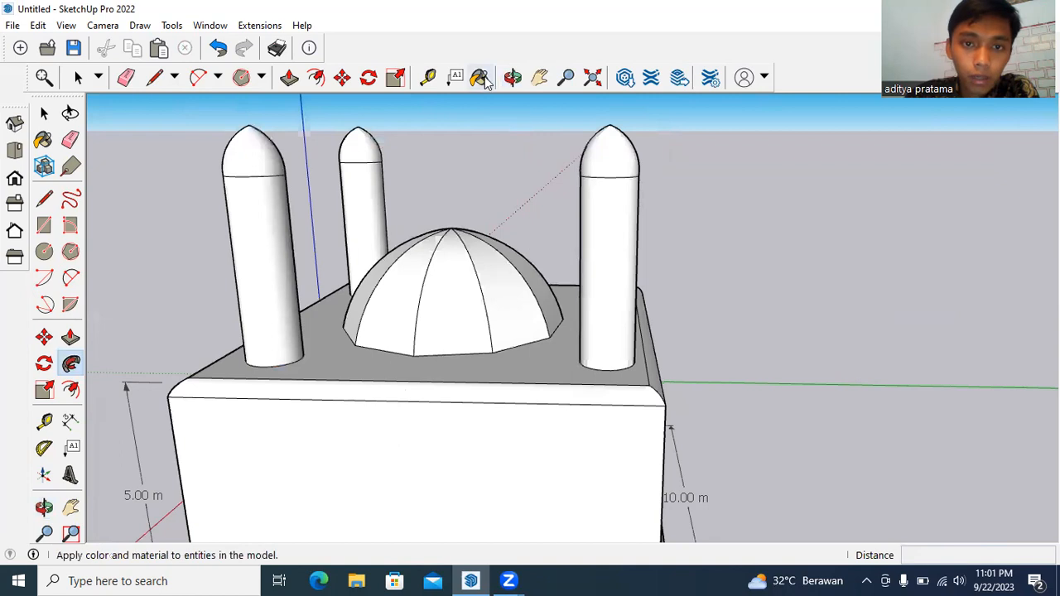
pyautogui.click(512, 77)
pyautogui.moveTo(367, 156); pyautogui.dragTo(482, 114)
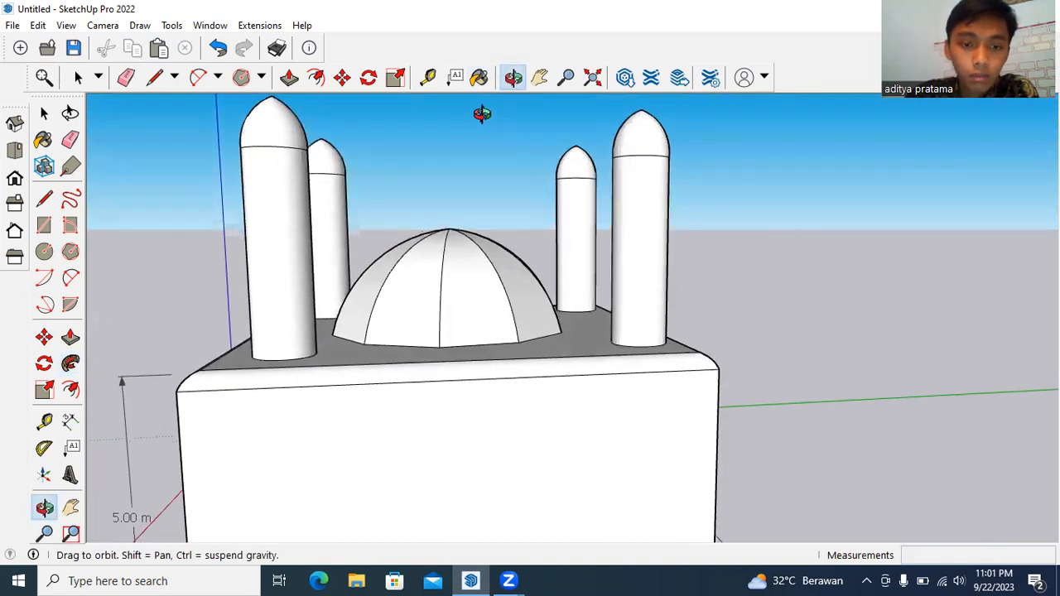
pyautogui.scroll(-5, 476, 249)
pyautogui.scroll(2, 480, 223)
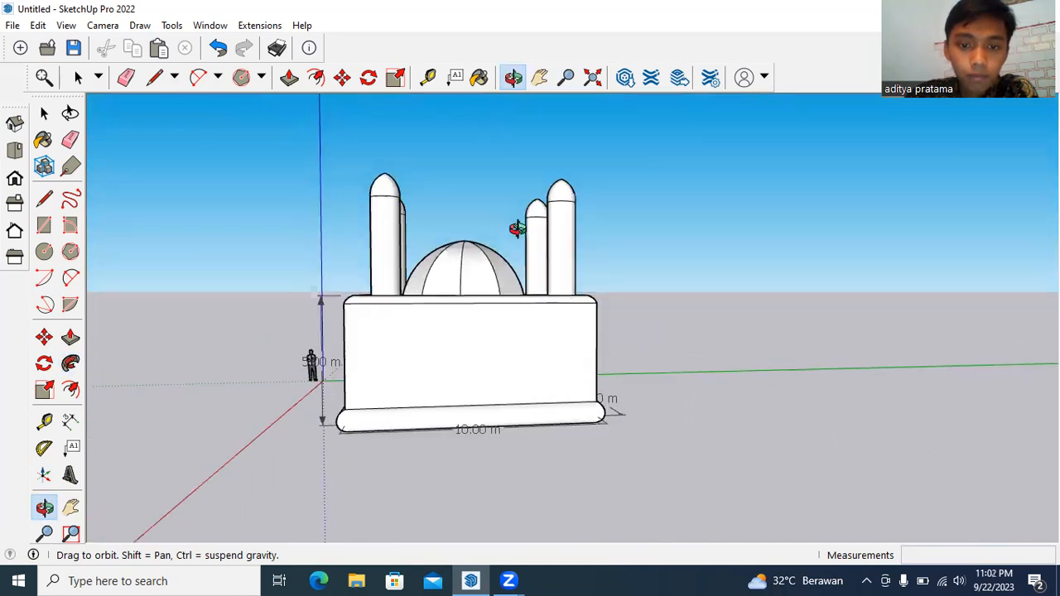
pyautogui.moveTo(517, 228); pyautogui.dragTo(496, 265)
pyautogui.scroll(2, 481, 283)
pyautogui.scroll(-2, 482, 287)
pyautogui.moveTo(516, 331); pyautogui.dragTo(495, 319)
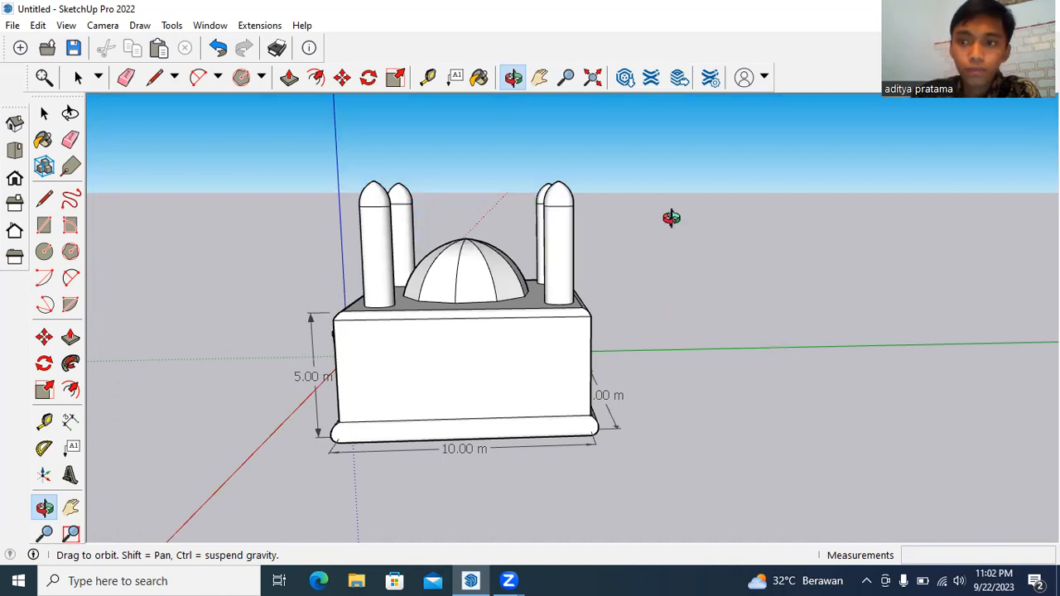
pyautogui.moveTo(617, 290); pyautogui.dragTo(626, 385)
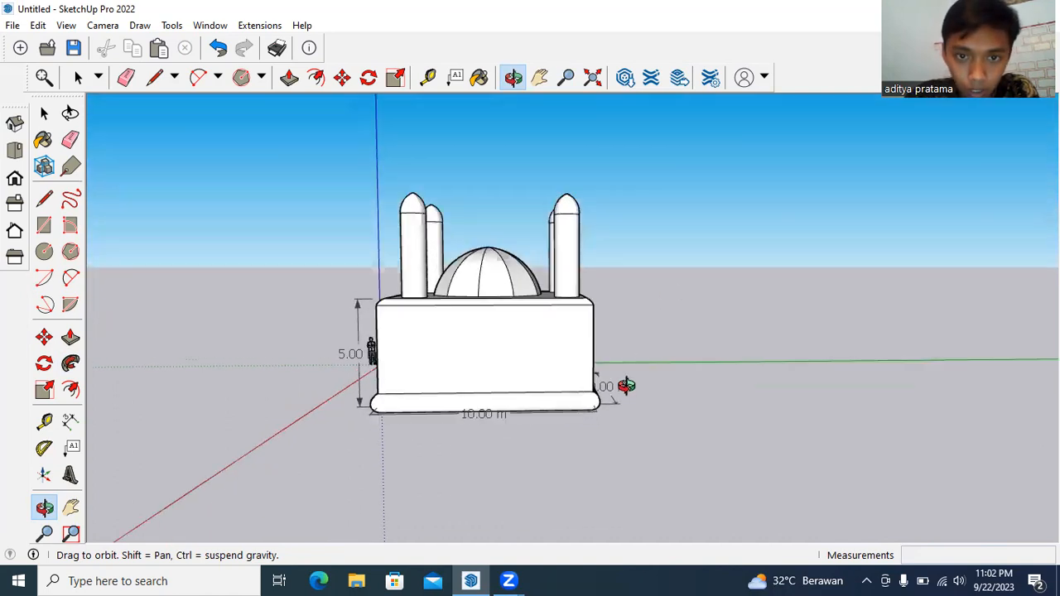
pyautogui.click(539, 77)
pyautogui.scroll(4, 618, 284)
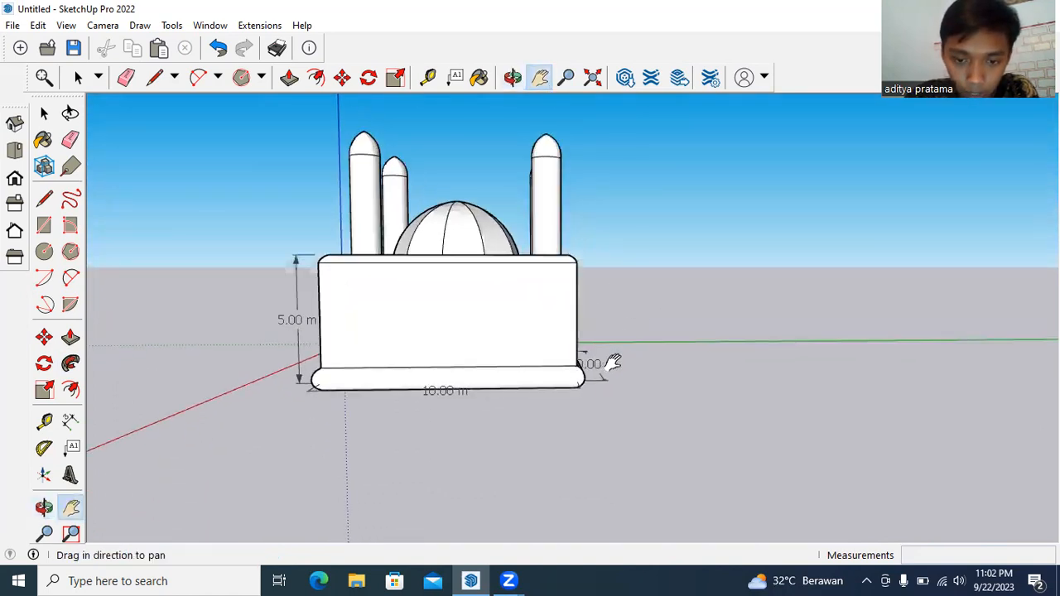
pyautogui.scroll(-1, 587, 348)
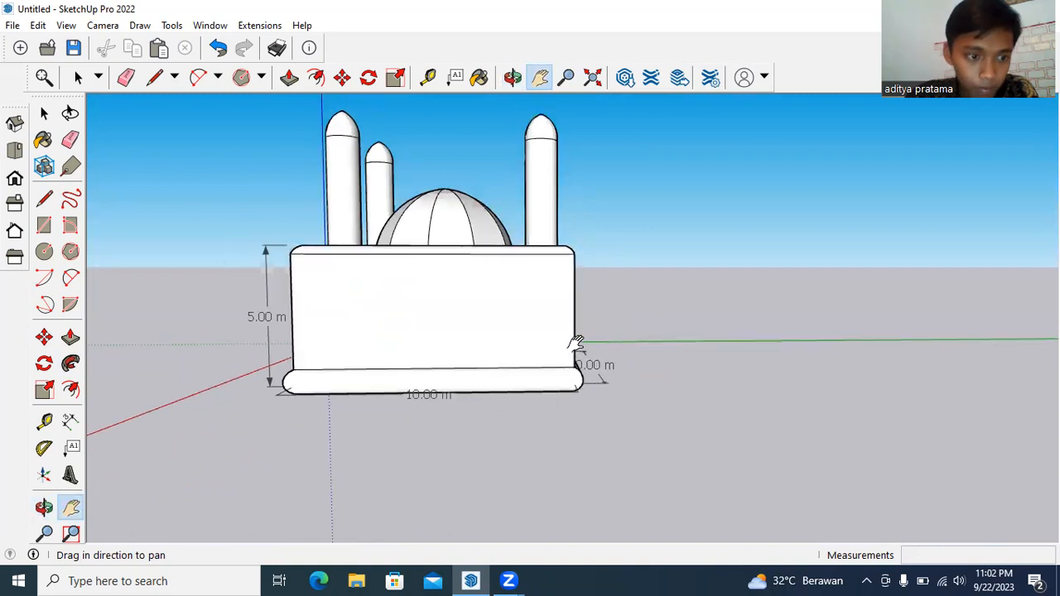
# Step: Draw a circle with a radius of about 1.62 m on the ground beside the block's front-right corner
pyautogui.click(44, 251)
pyautogui.scroll(-3, 591, 414)
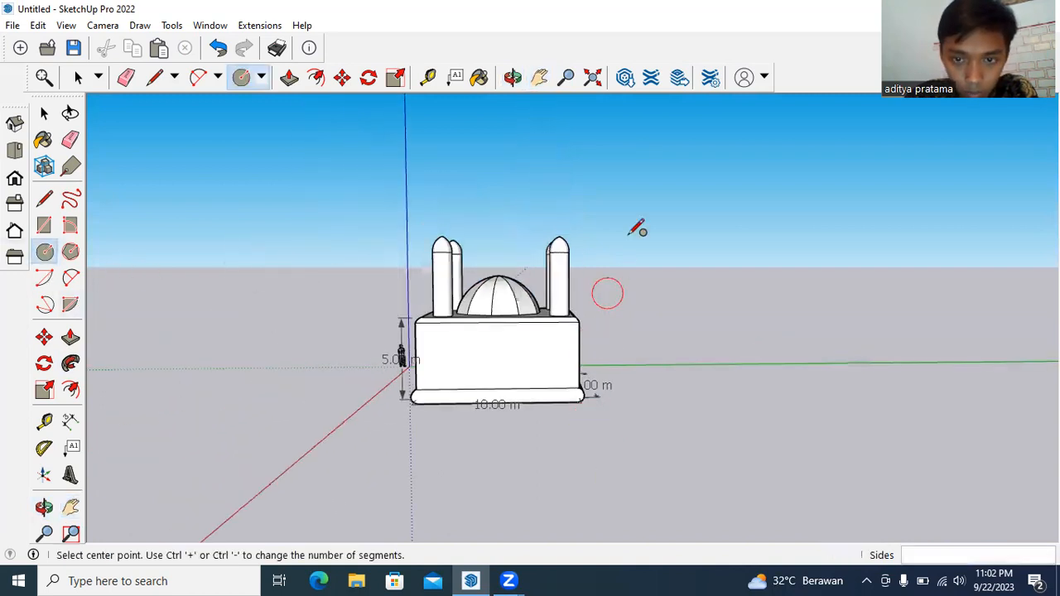
pyautogui.click(512, 77)
pyautogui.moveTo(609, 145); pyautogui.dragTo(571, 204)
pyautogui.click(44, 251)
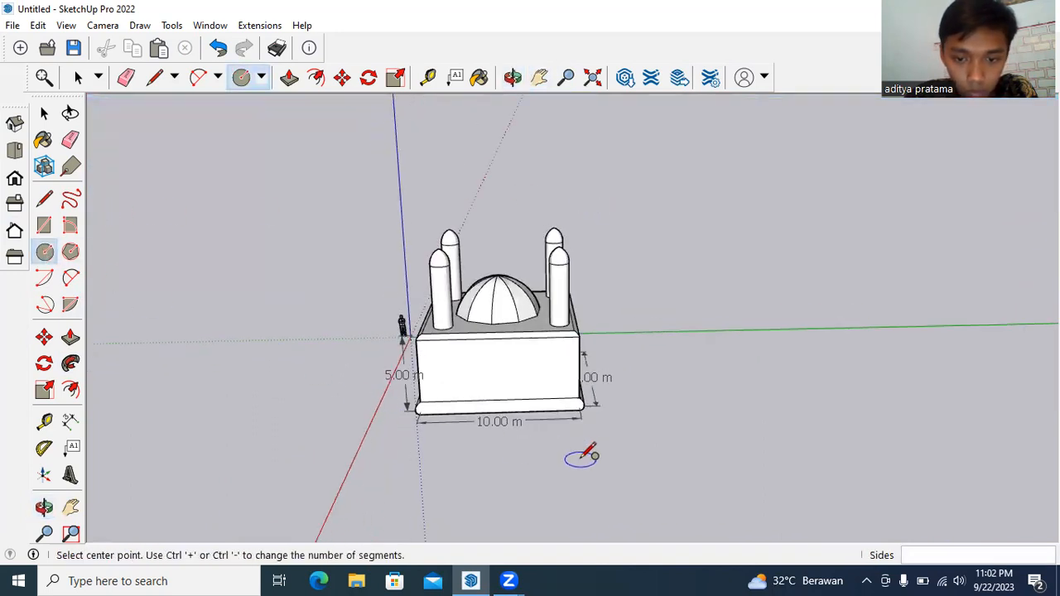
pyautogui.click(597, 448)
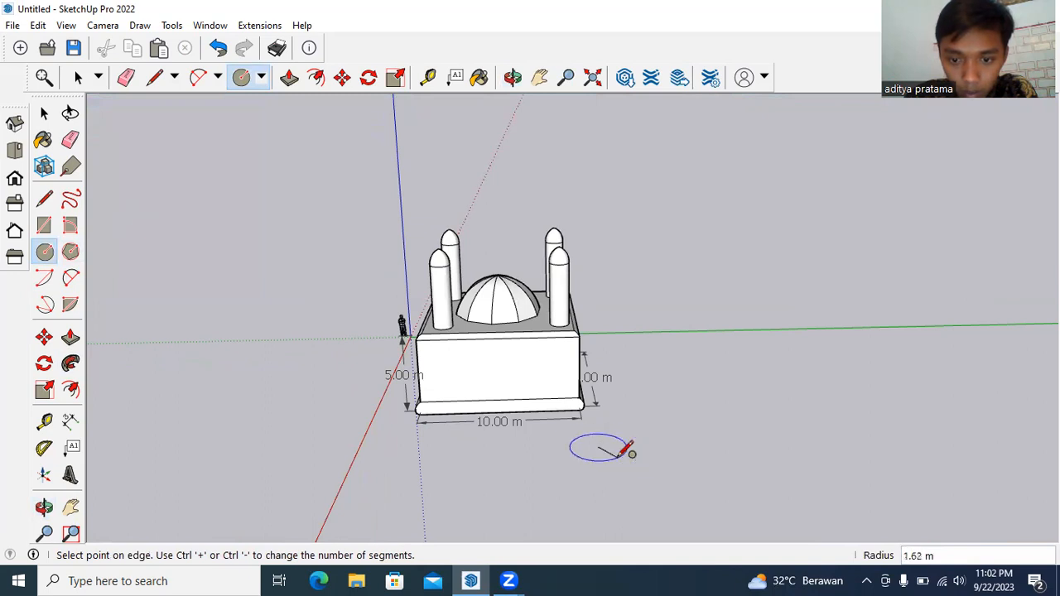
pyautogui.click(631, 453)
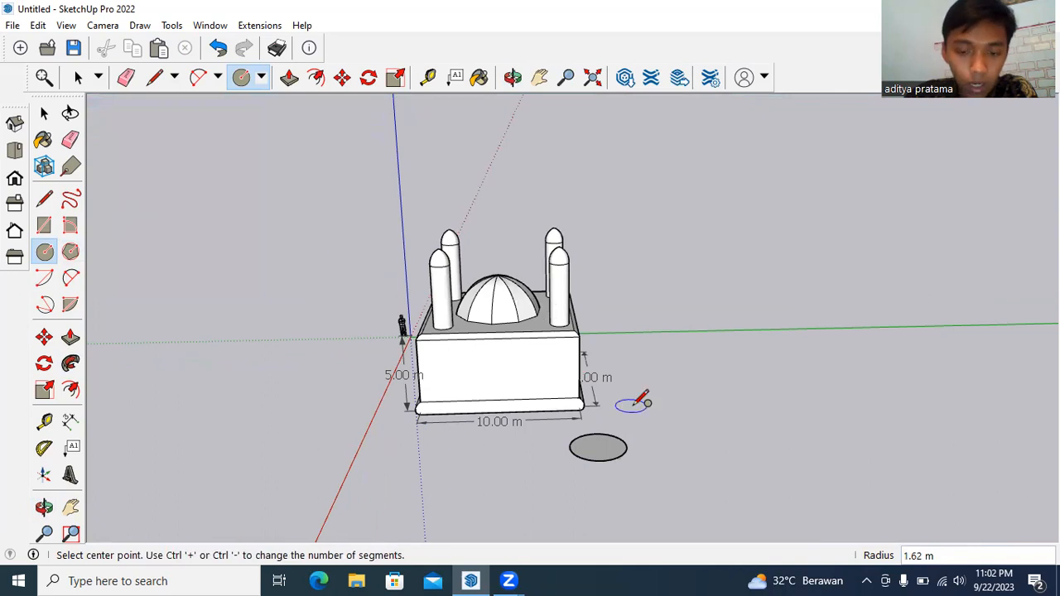
# Step: Push/Pull the ground circle up about 2.38 m into a cylinder
pyautogui.scroll(2, 644, 402)
pyautogui.scroll(1, 645, 403)
pyautogui.click(70, 336)
pyautogui.click(584, 487)
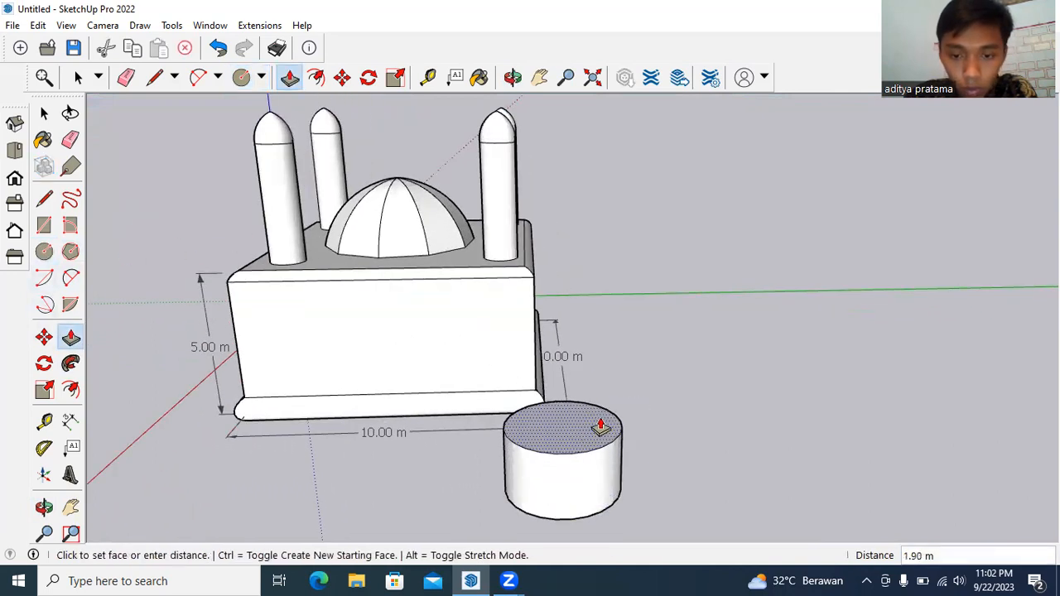
pyautogui.click(607, 412)
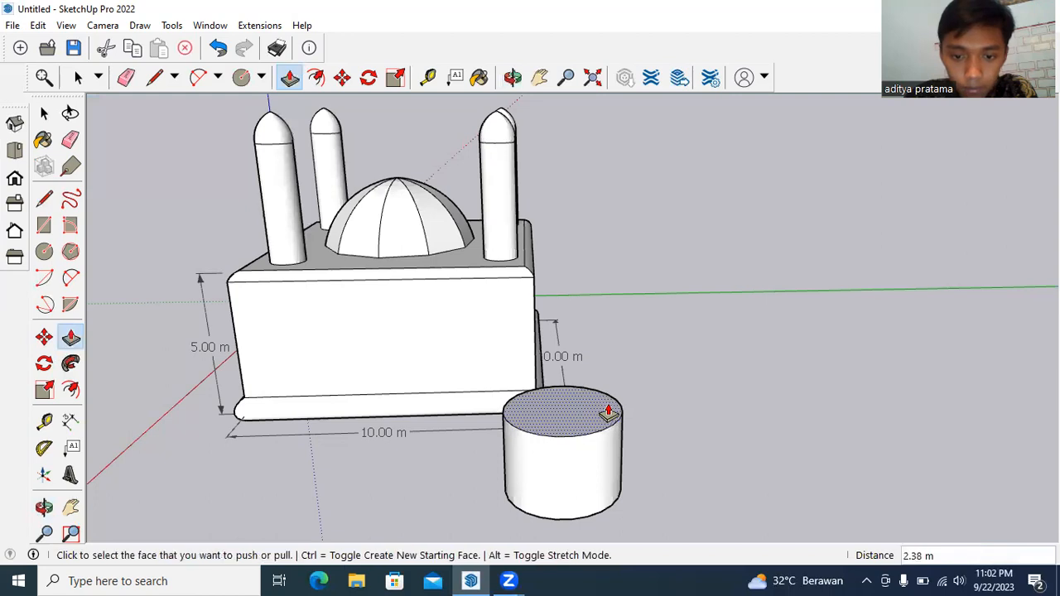
# Step: Offset the cylinder's top edge inward about 0.7 m to make a smaller concentric circle
pyautogui.click(70, 389)
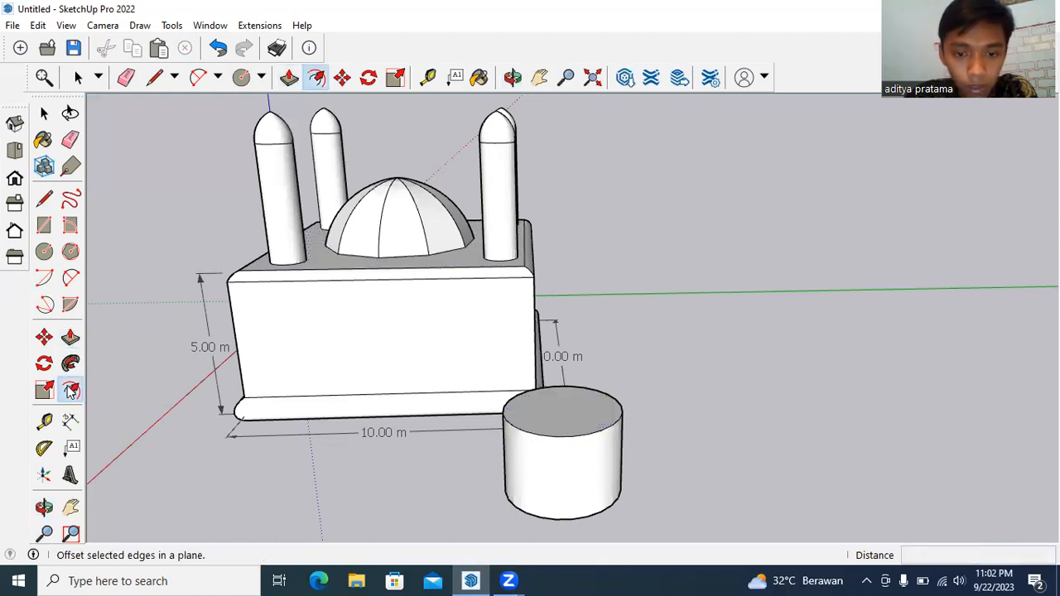
pyautogui.click(562, 414)
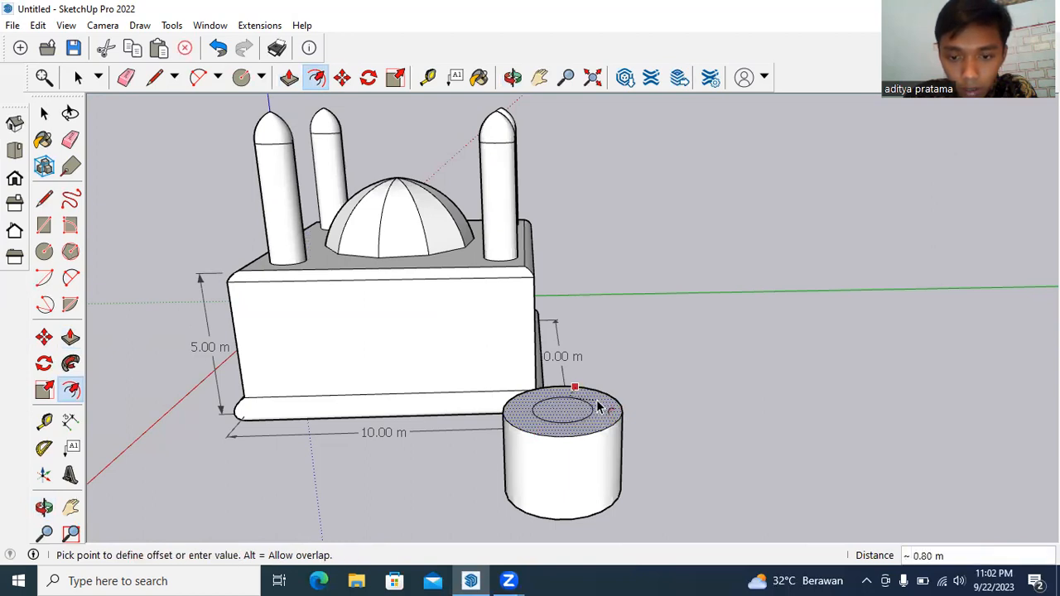
pyautogui.click(599, 405)
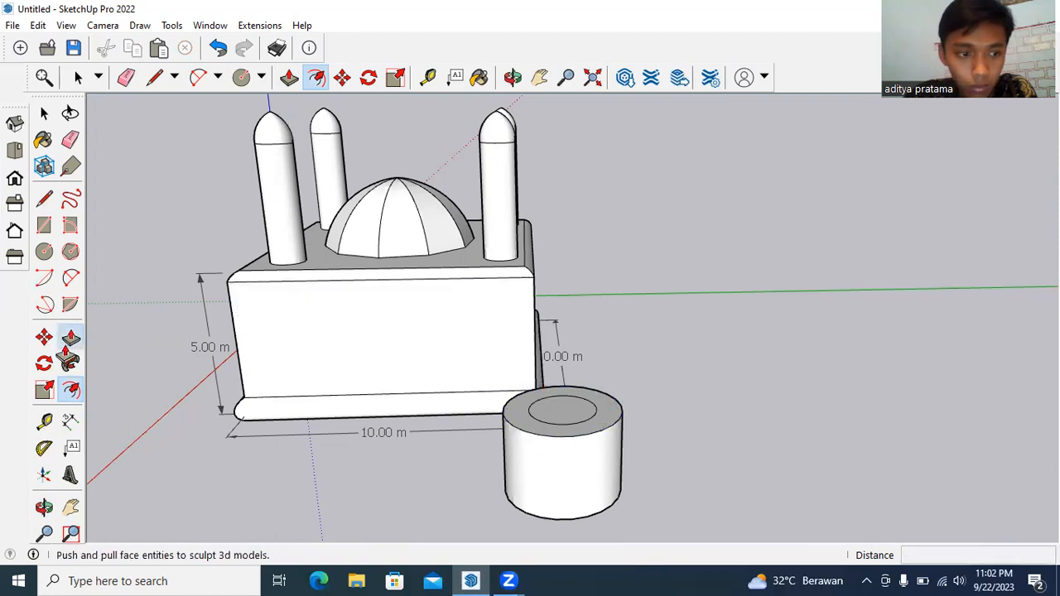
# Step: Push/Pull the inner circle up about 1.30 m to form a narrower cylinder on top
pyautogui.click(70, 337)
pyautogui.click(577, 416)
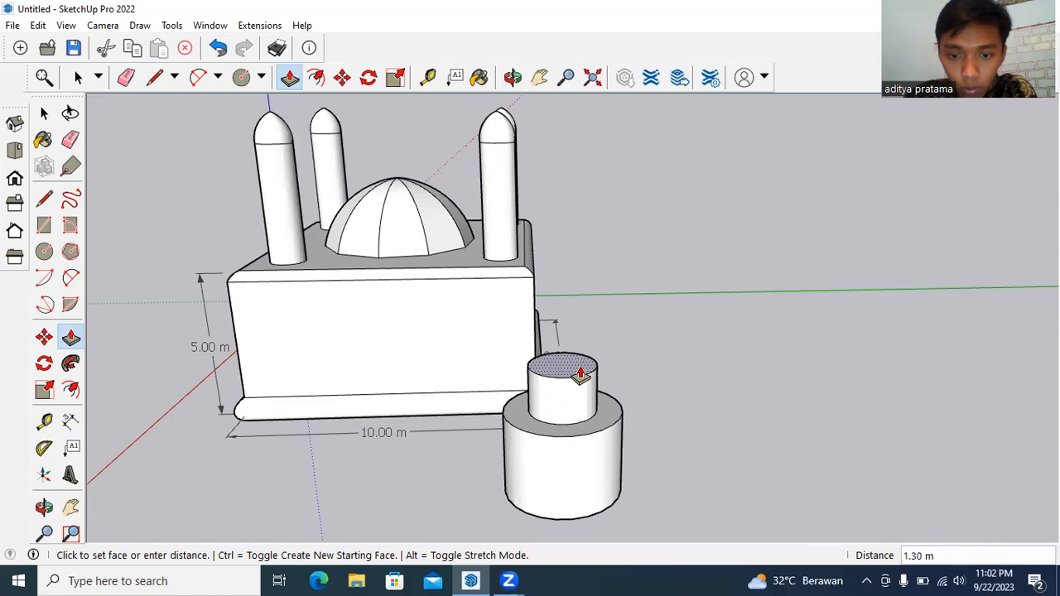
pyautogui.click(580, 371)
# Step: Draw a line across the ring from the lower cylinder's rim to the narrower cylinder's base, and another up its side to its top edge
pyautogui.click(512, 79)
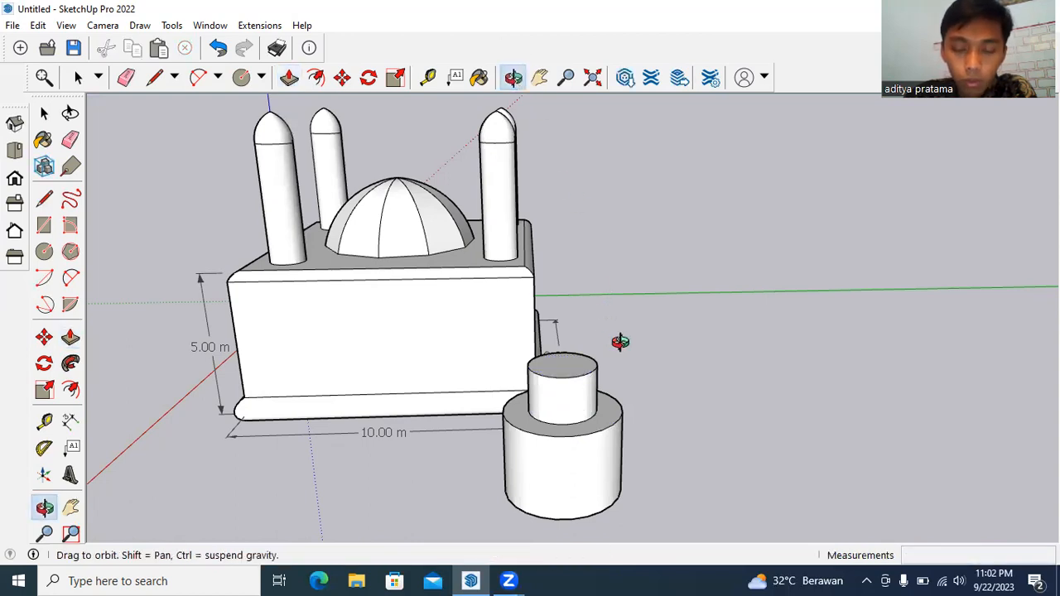
pyautogui.moveTo(622, 356); pyautogui.dragTo(623, 320)
pyautogui.scroll(5, 653, 379)
pyautogui.moveTo(506, 204); pyautogui.dragTo(549, 252)
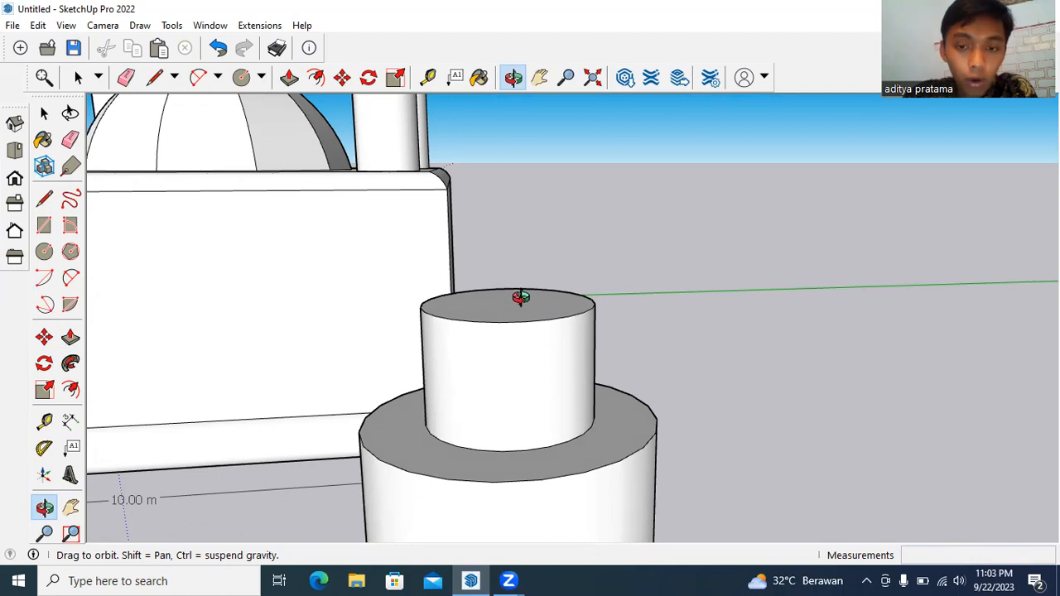
pyautogui.click(44, 199)
pyautogui.click(655, 431)
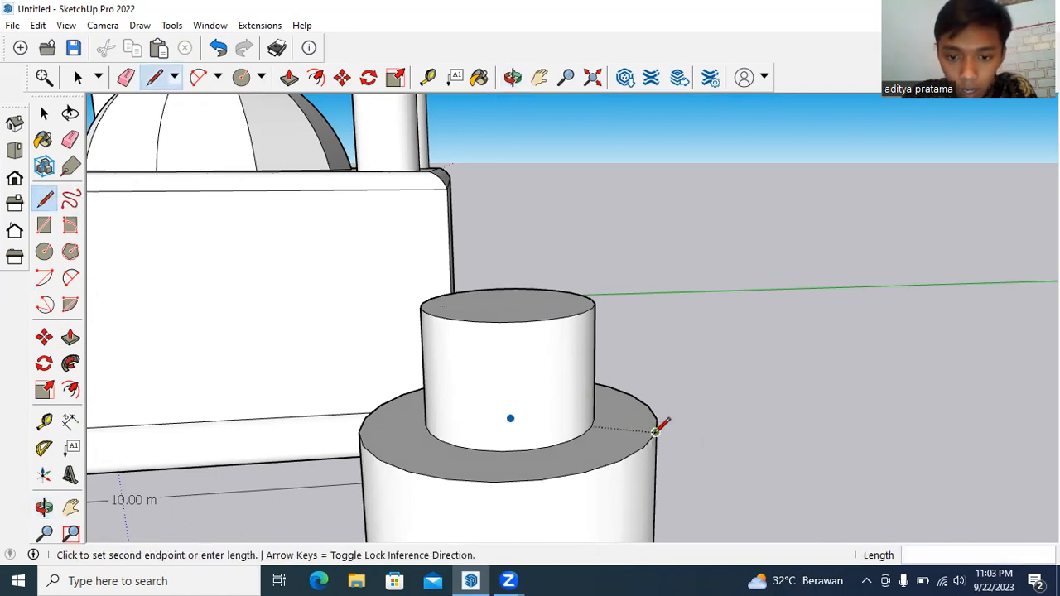
pyautogui.click(591, 425)
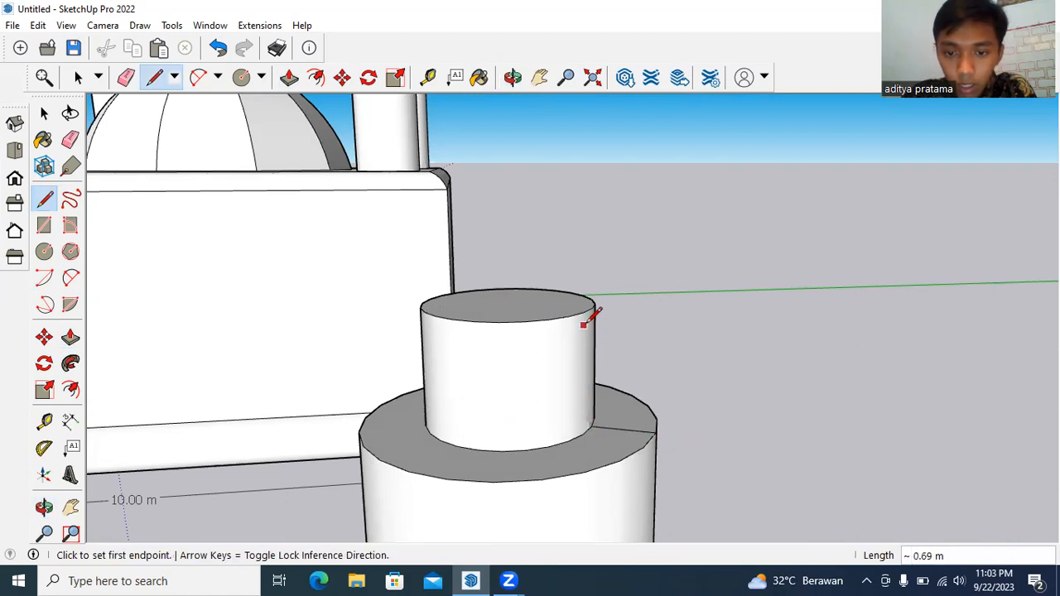
pyautogui.click(591, 426)
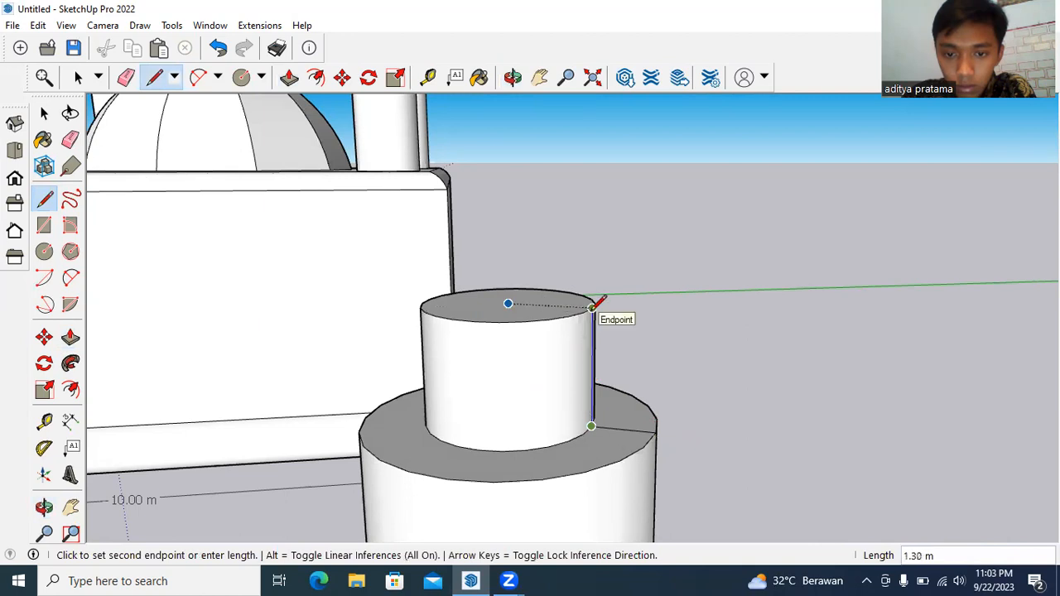
pyautogui.click(591, 307)
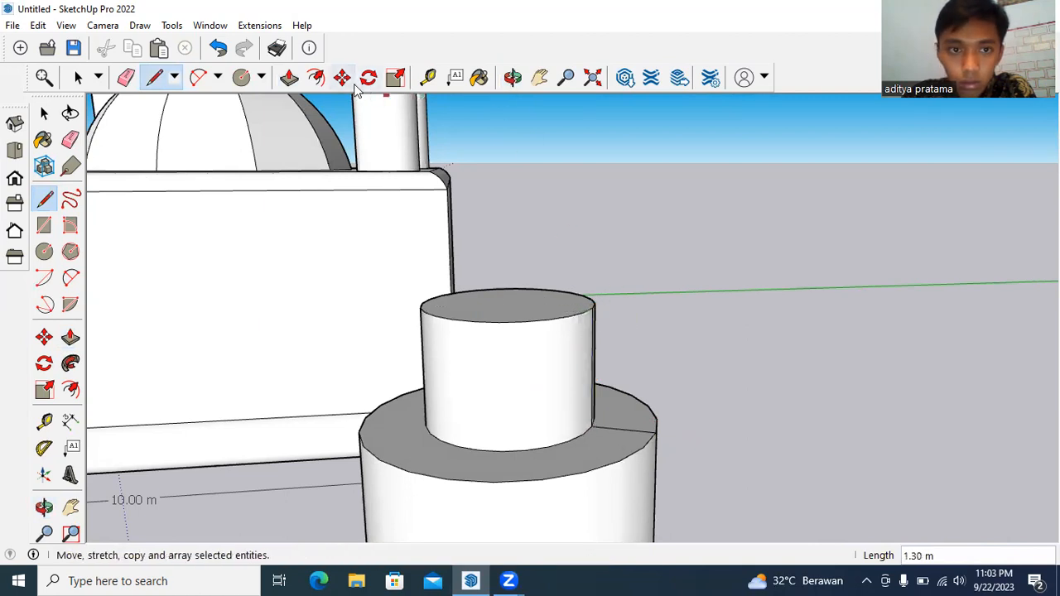
# Step: Close the vertical triangular profile with a sloped line from the lower cylinder's rim to the narrower cylinder's top edge
pyautogui.click(513, 77)
pyautogui.moveTo(733, 248)
pyautogui.mouseDown()
pyautogui.moveTo(579, 277)
pyautogui.moveTo(461, 268)
pyautogui.moveTo(530, 331)
pyautogui.mouseUp()
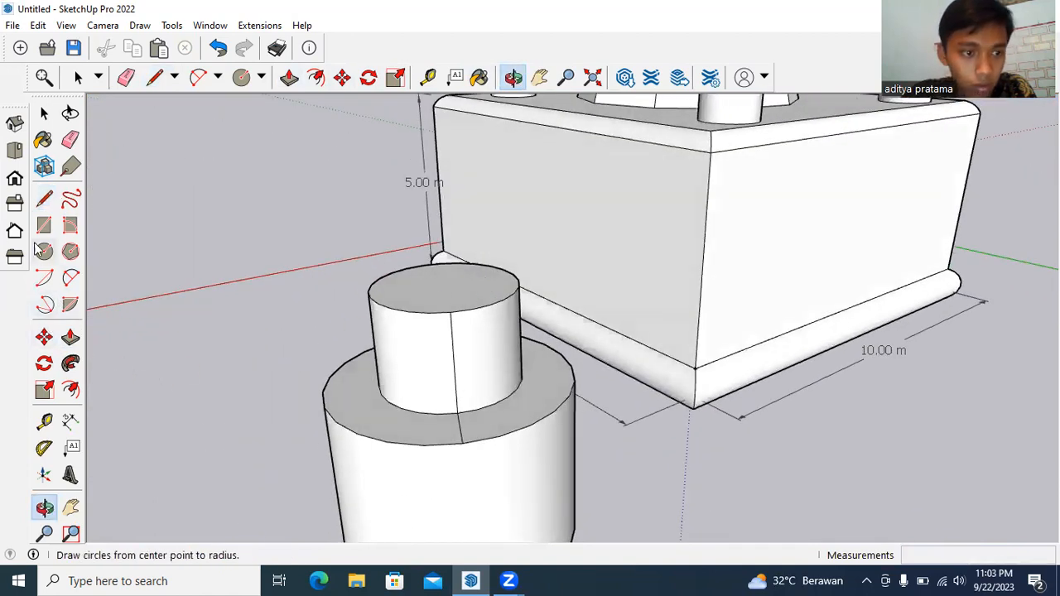
pyautogui.click(45, 199)
pyautogui.click(462, 443)
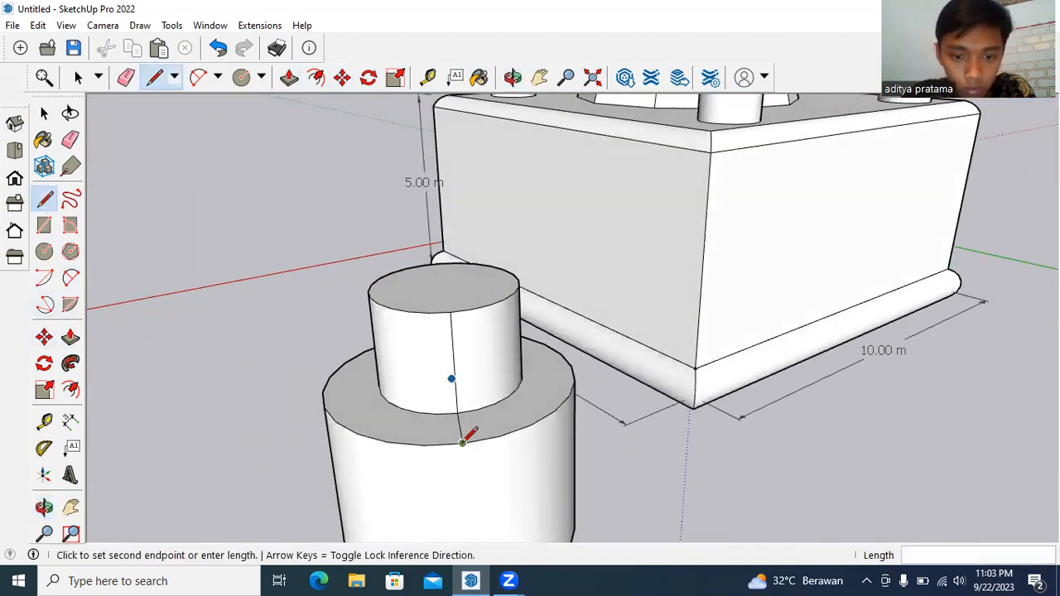
pyautogui.click(450, 312)
# Step: Try to sweep the triangular profile around the ring face between the two cylinders with Follow Me
pyautogui.click(513, 77)
pyautogui.moveTo(515, 124); pyautogui.dragTo(679, 83)
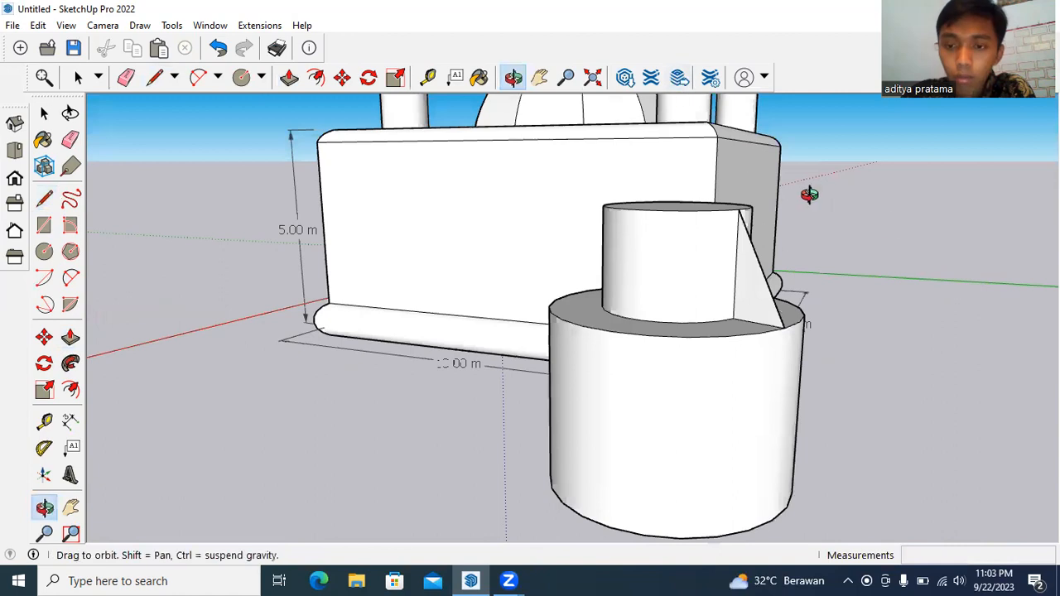
pyautogui.click(44, 198)
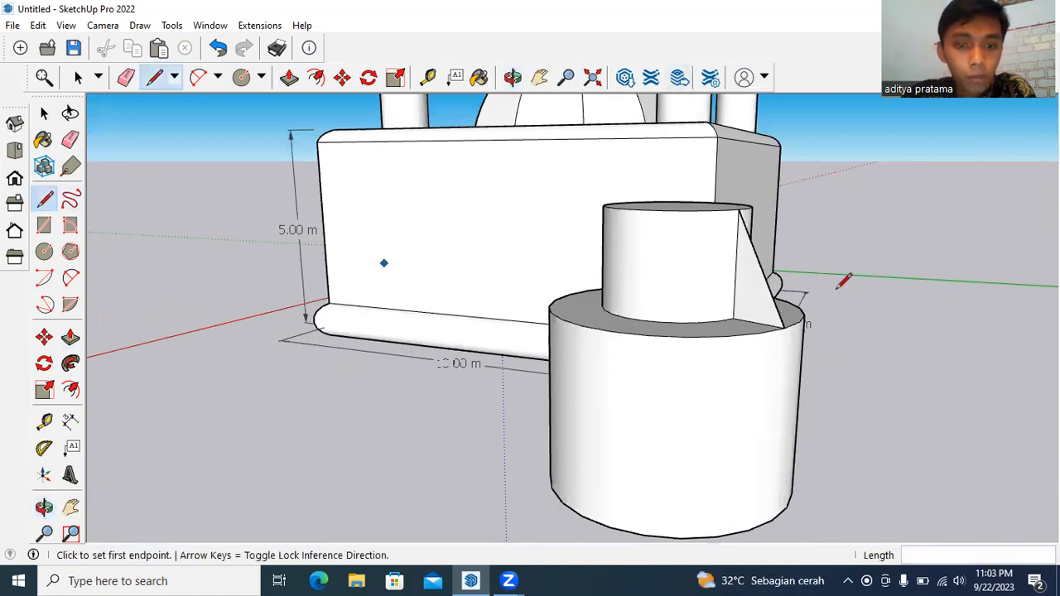
pyautogui.press('space')
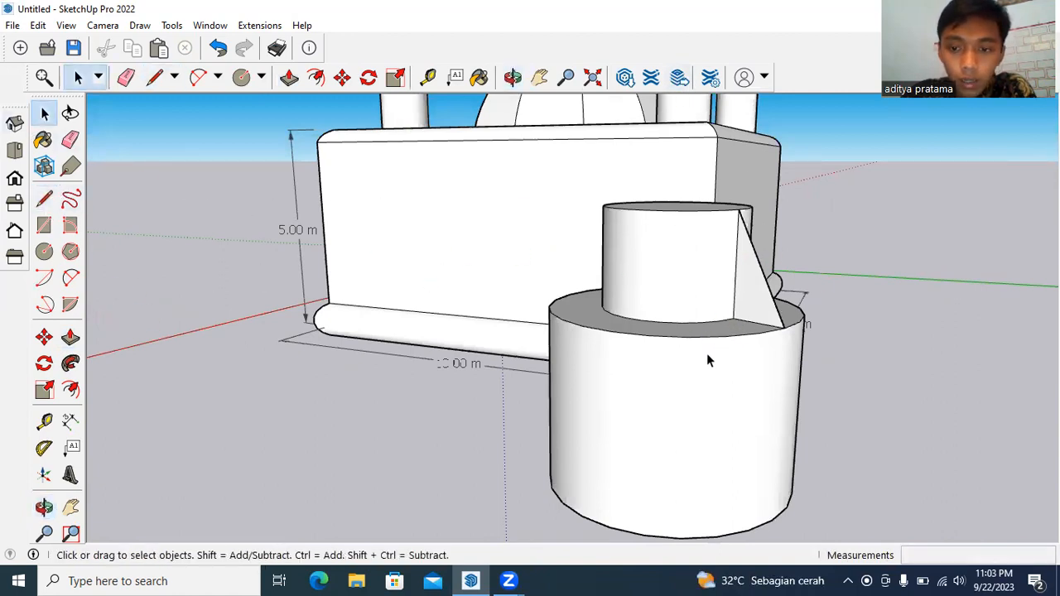
pyautogui.click(616, 326)
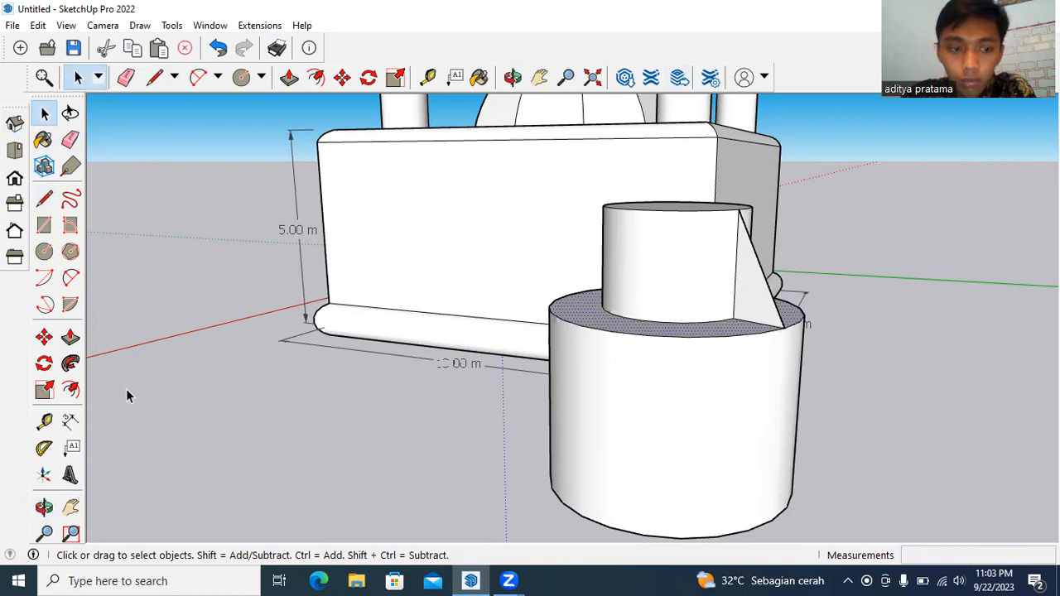
pyautogui.click(70, 364)
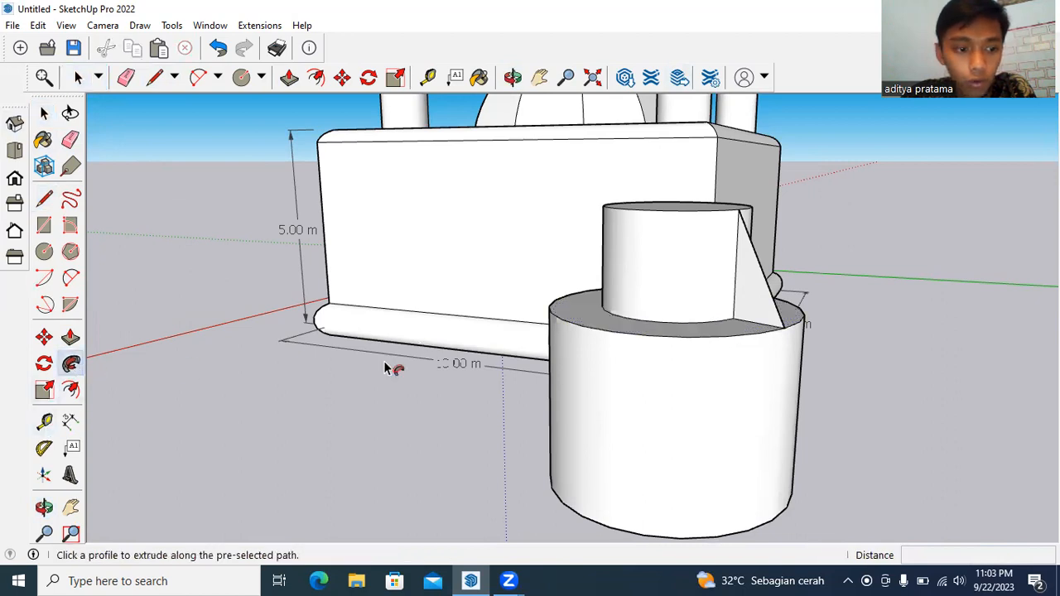
pyautogui.click(750, 296)
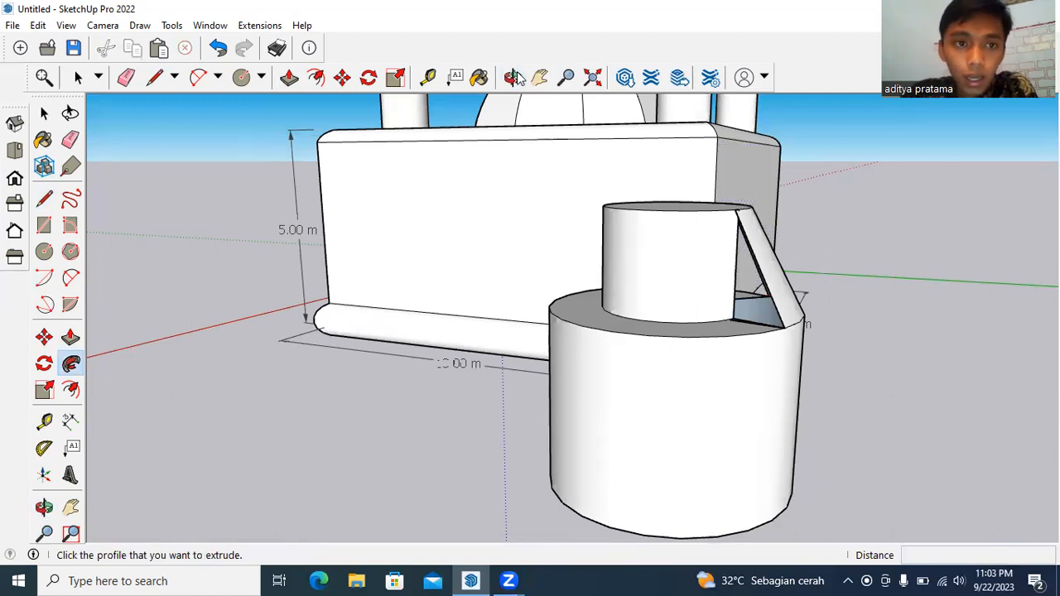
# Step: Undo the incomplete sweep and redraw the vertical triangular profile between the lower cylinder's rim and the narrower cylinder's base and top edge
pyautogui.moveTo(588, 317); pyautogui.dragTo(794, 235, button='middle')
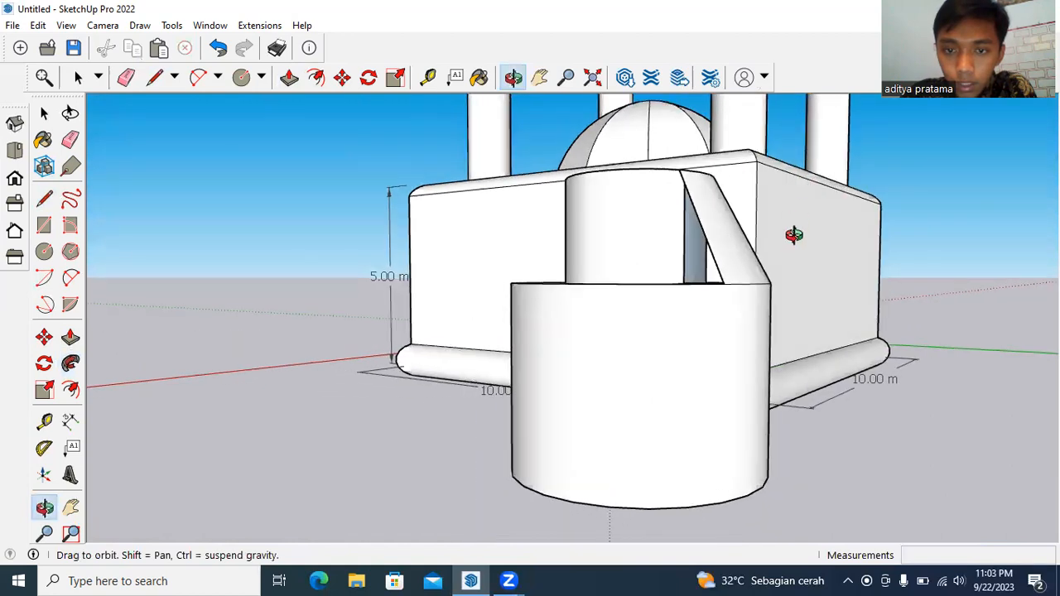
pyautogui.click(217, 47)
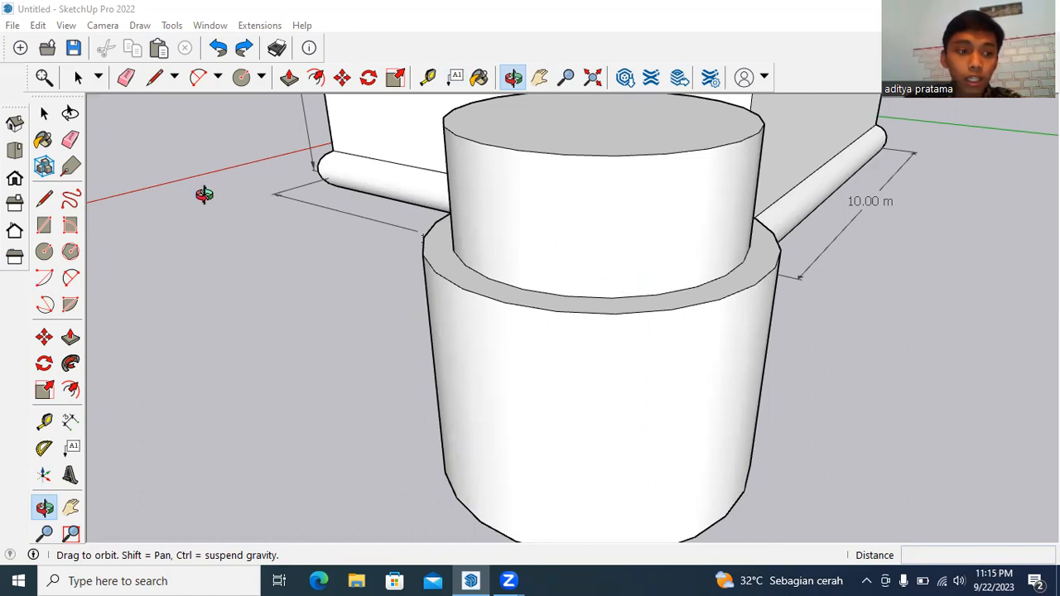
pyautogui.click(44, 199)
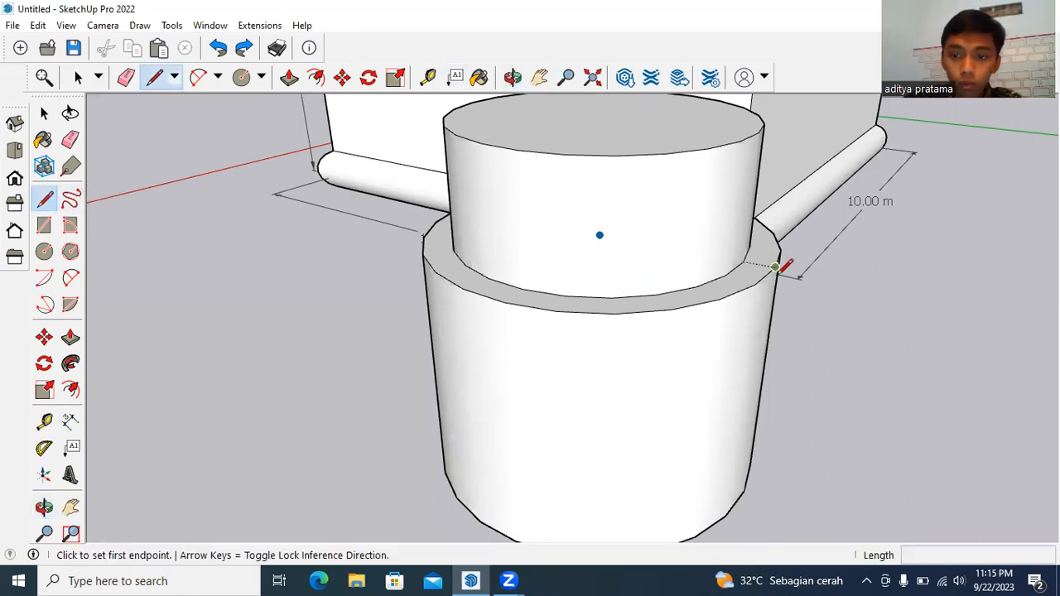
pyautogui.click(775, 265)
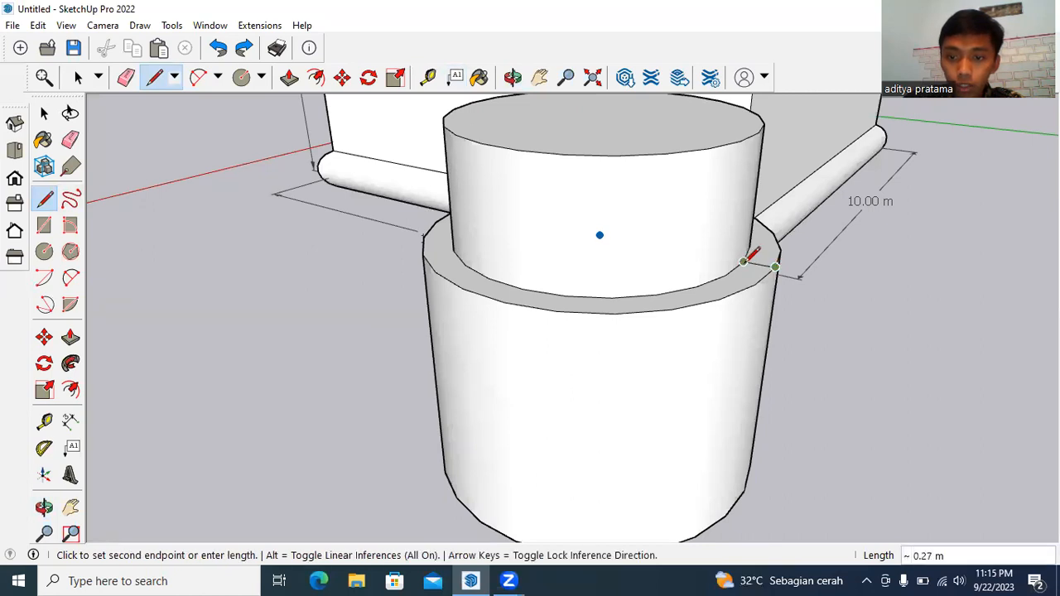
pyautogui.click(744, 261)
pyautogui.click(745, 262)
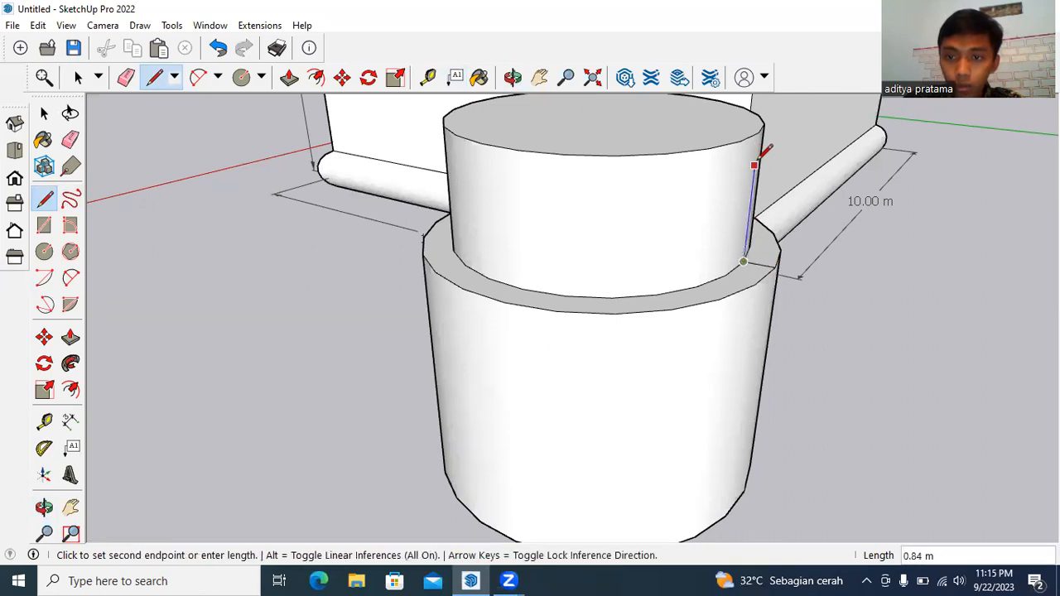
pyautogui.click(761, 130)
pyautogui.click(759, 130)
pyautogui.click(779, 264)
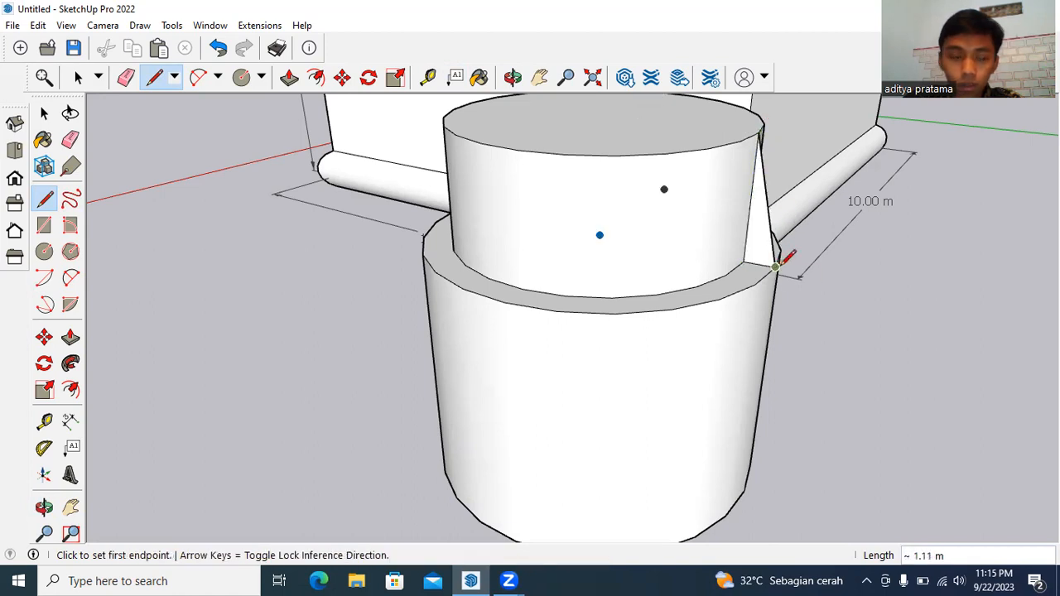
# Step: Sweep the triangular profile all the way around the narrower cylinder with Follow Me to form a sloped collar
pyautogui.click(72, 364)
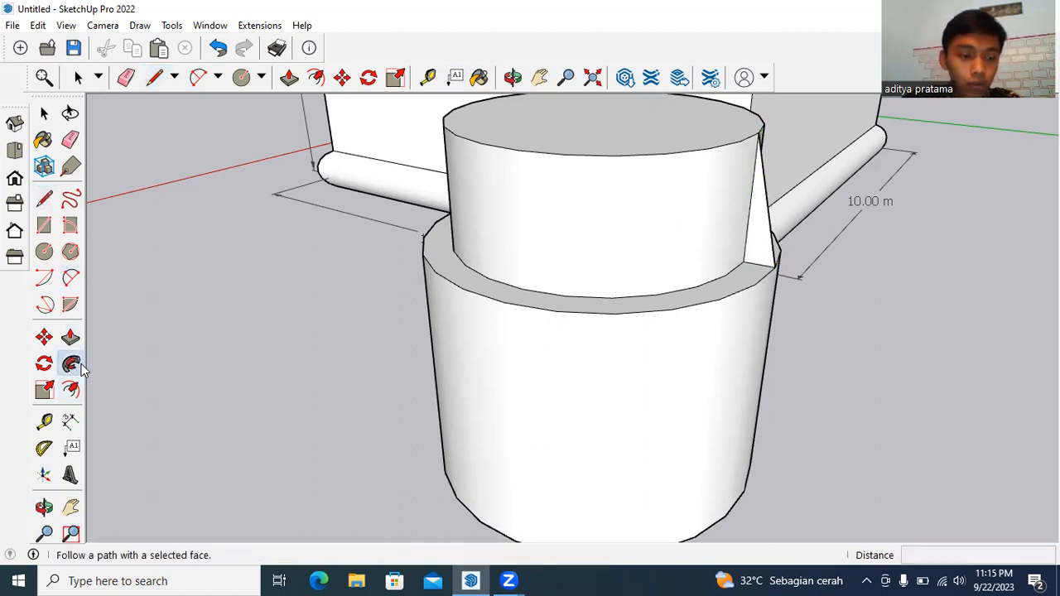
pyautogui.click(761, 230)
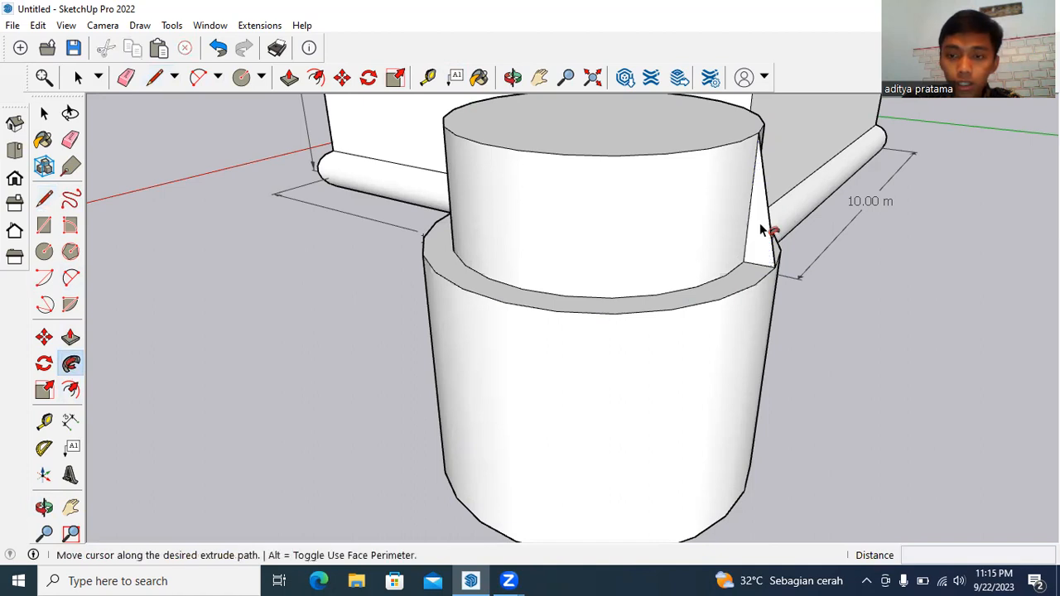
pyautogui.click(679, 292)
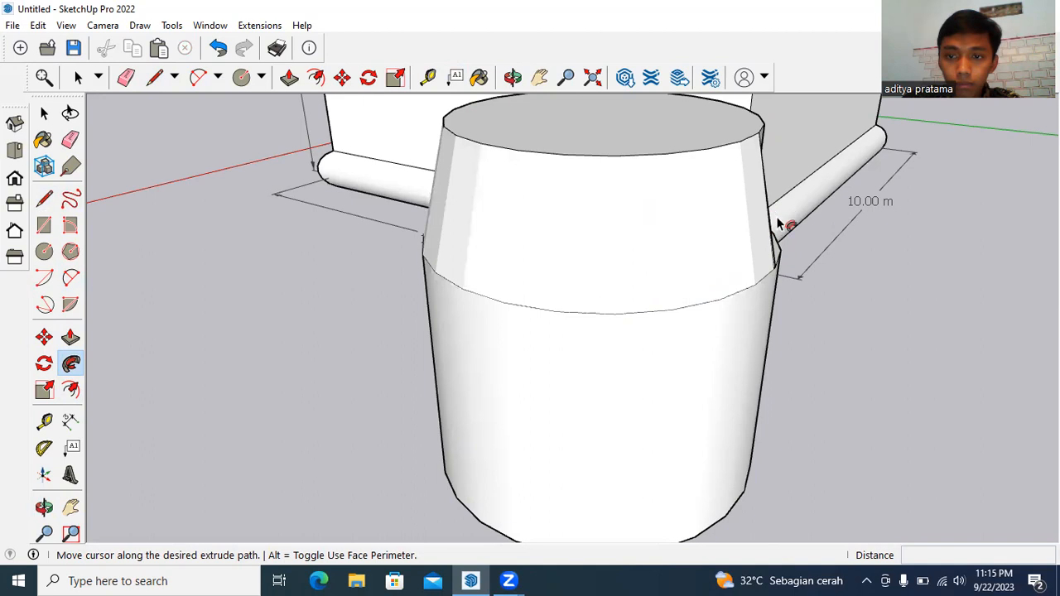
pyautogui.scroll(2, 783, 236)
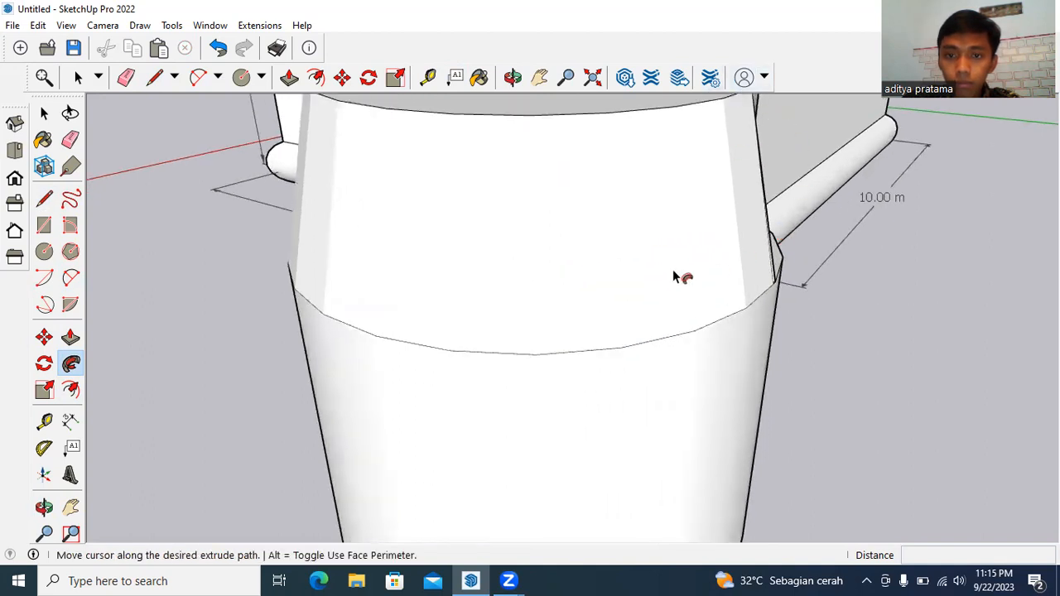
pyautogui.scroll(-3, 674, 277)
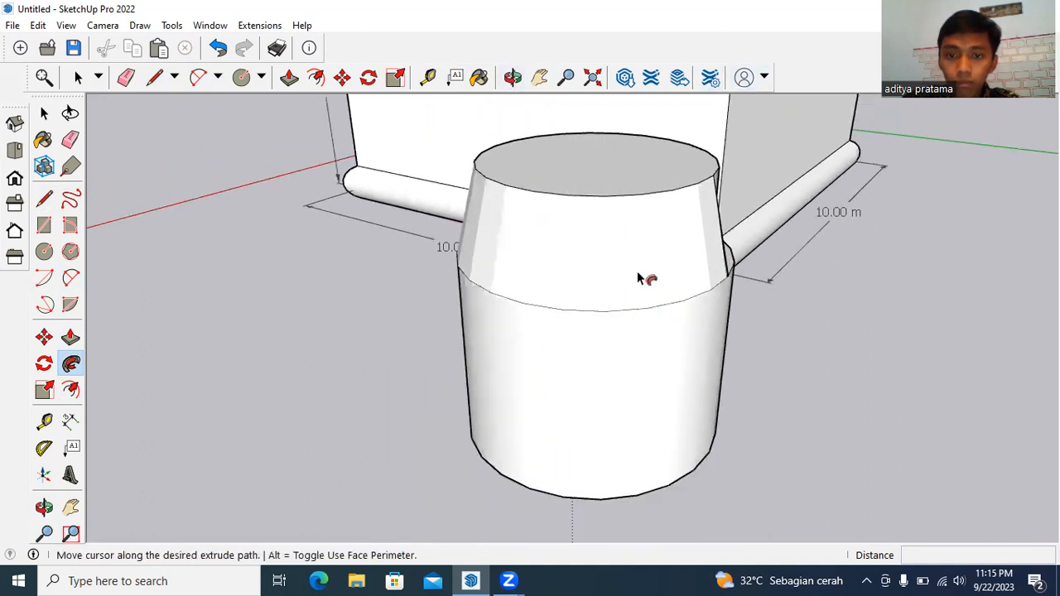
pyautogui.click(512, 77)
pyautogui.moveTo(542, 306); pyautogui.dragTo(627, 308)
pyautogui.click(71, 364)
pyautogui.moveTo(719, 248); pyautogui.dragTo(659, 322)
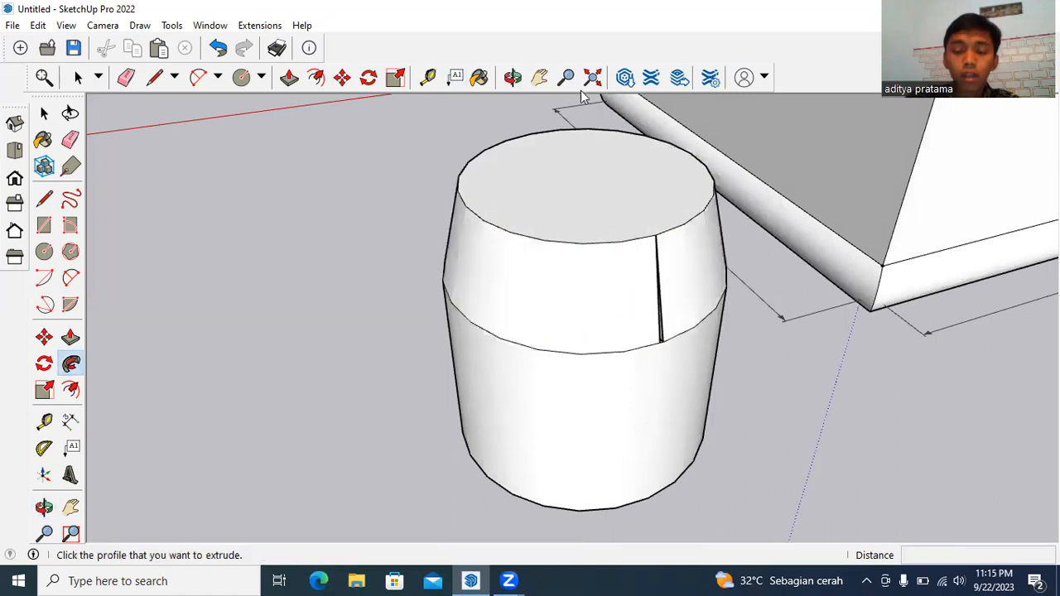
# Step: Draw a five-sided polygon with an inscribed radius of about 0.71 m at the centre of the tapered cylinder's top face
pyautogui.click(512, 77)
pyautogui.moveTo(538, 273); pyautogui.dragTo(623, 243)
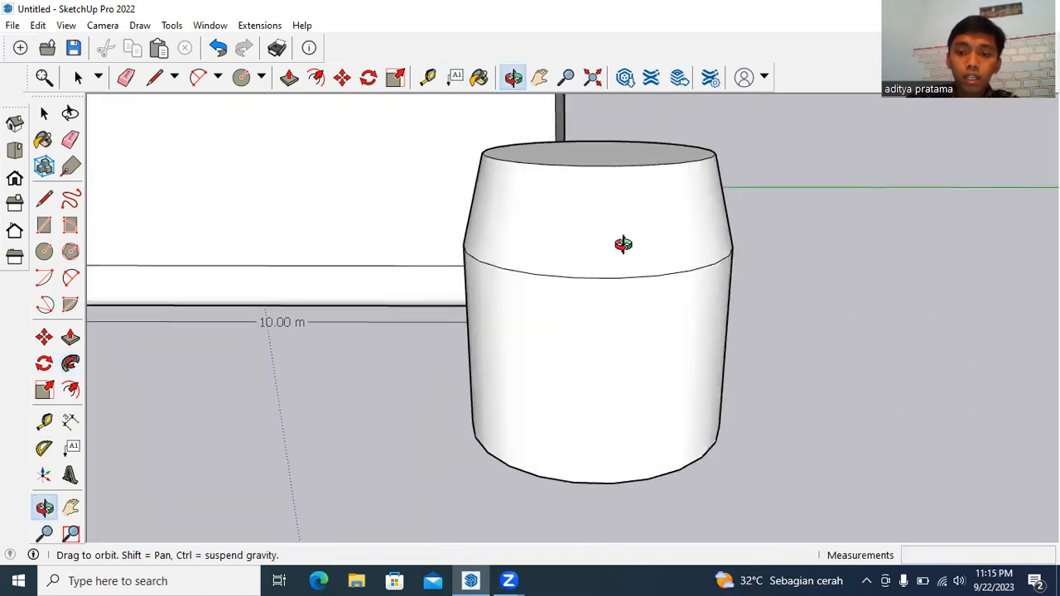
pyautogui.scroll(-3, 625, 247)
pyautogui.scroll(2, 626, 248)
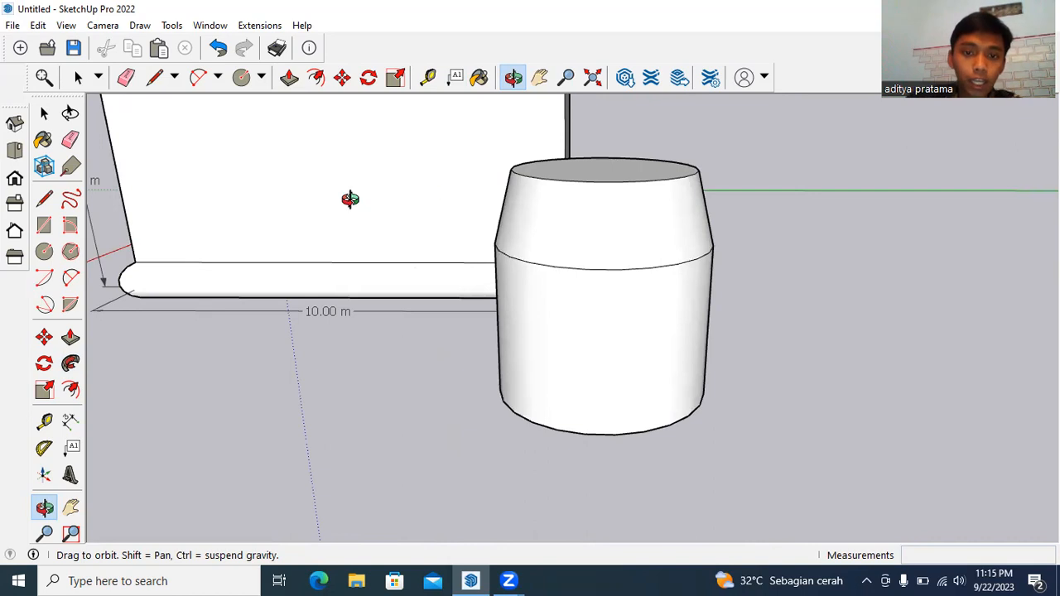
pyautogui.moveTo(350, 198); pyautogui.dragTo(356, 193)
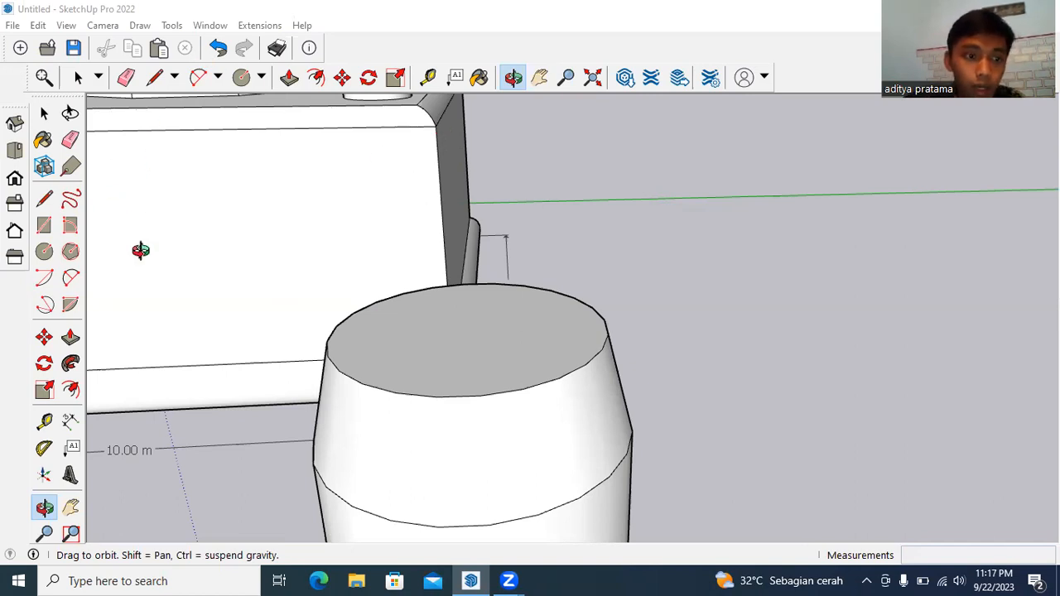
pyautogui.click(80, 258)
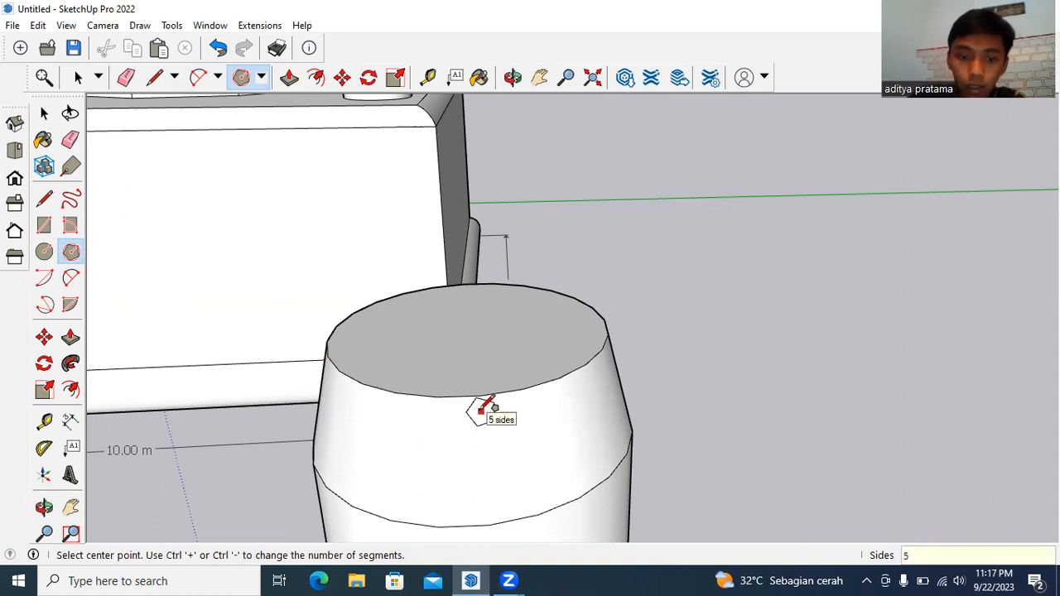
pyautogui.click(466, 329)
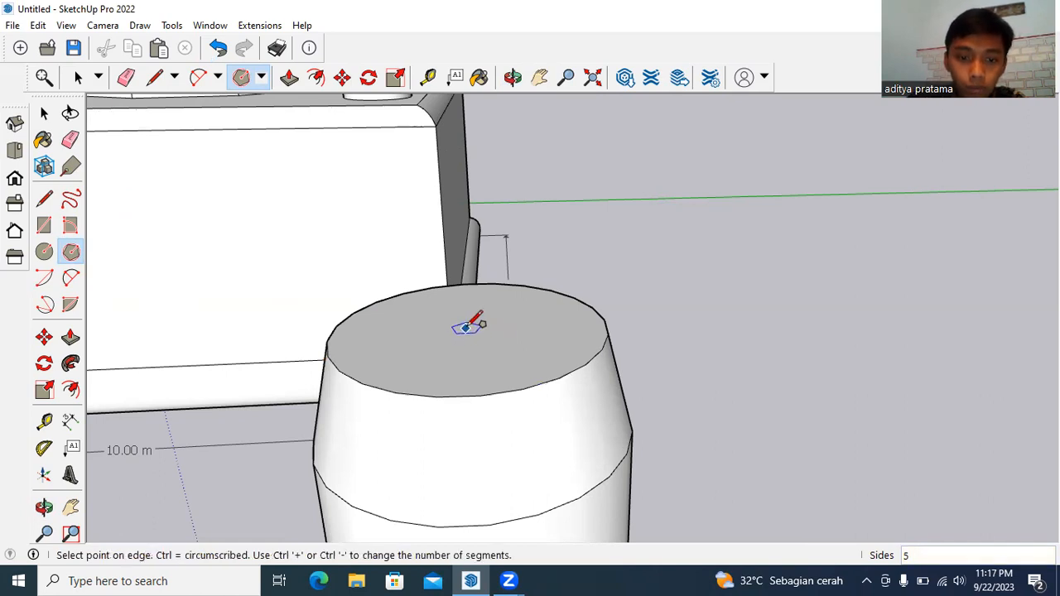
pyautogui.click(523, 346)
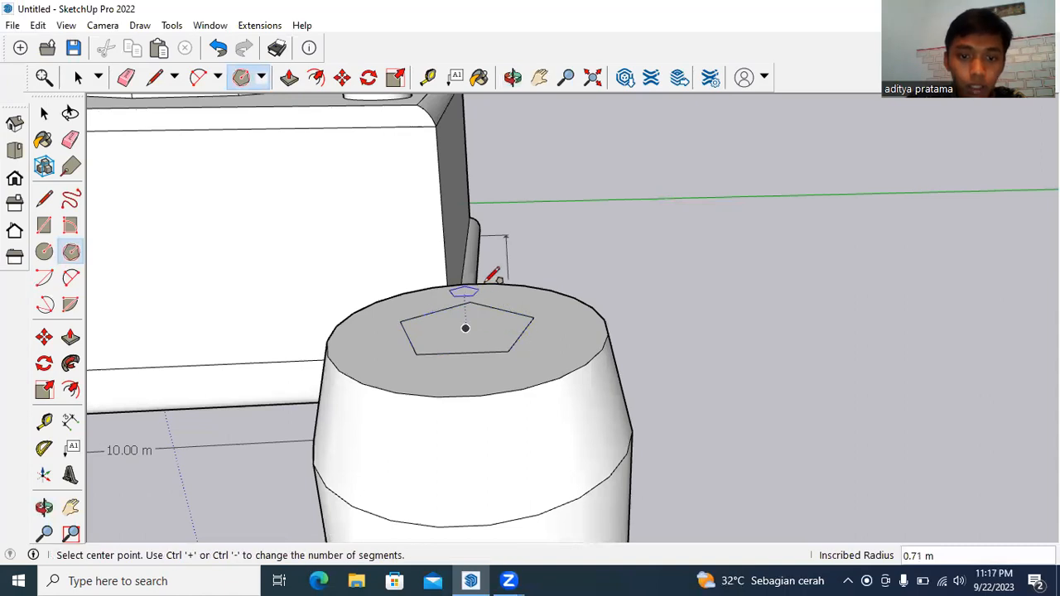
# Step: Draw an upright triangle from a pentagon corner to its centre, 1.5 m up the blue axis, and back to the corner
pyautogui.click(44, 199)
pyautogui.click(534, 318)
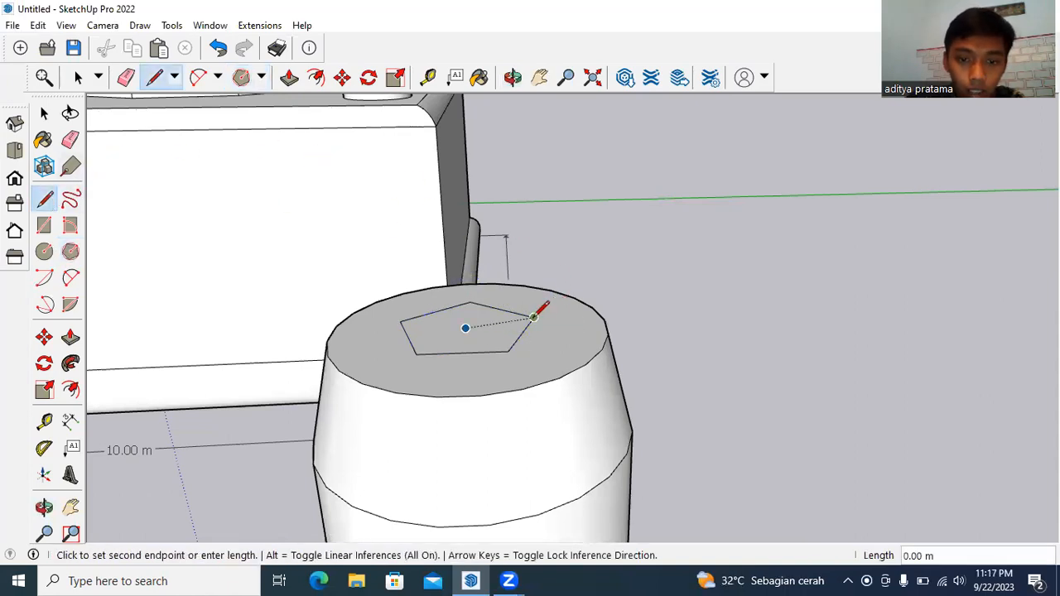
pyautogui.click(465, 329)
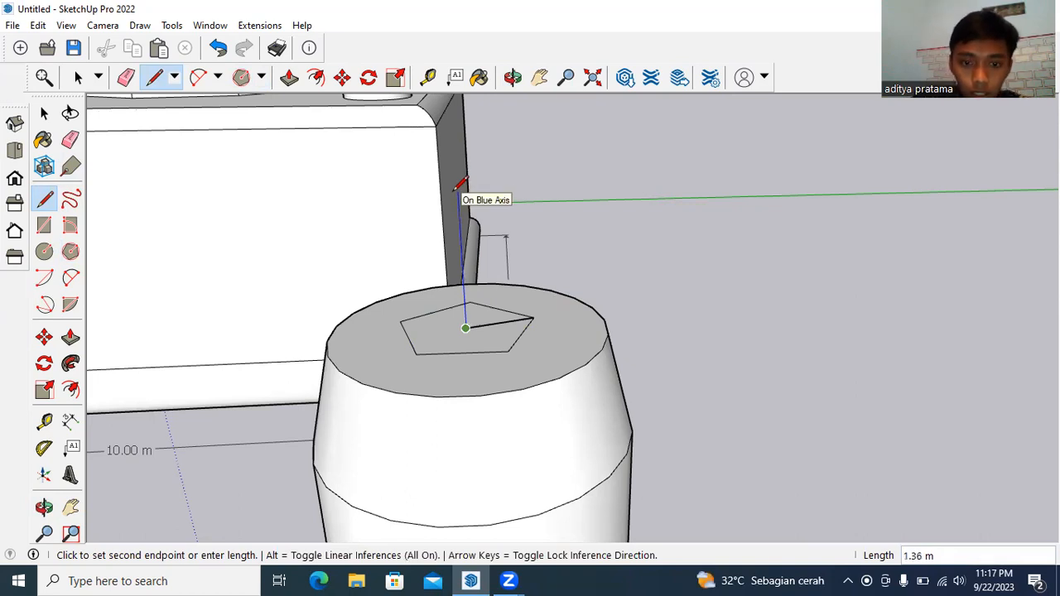
pyautogui.write('1.5')
pyautogui.press('Return')
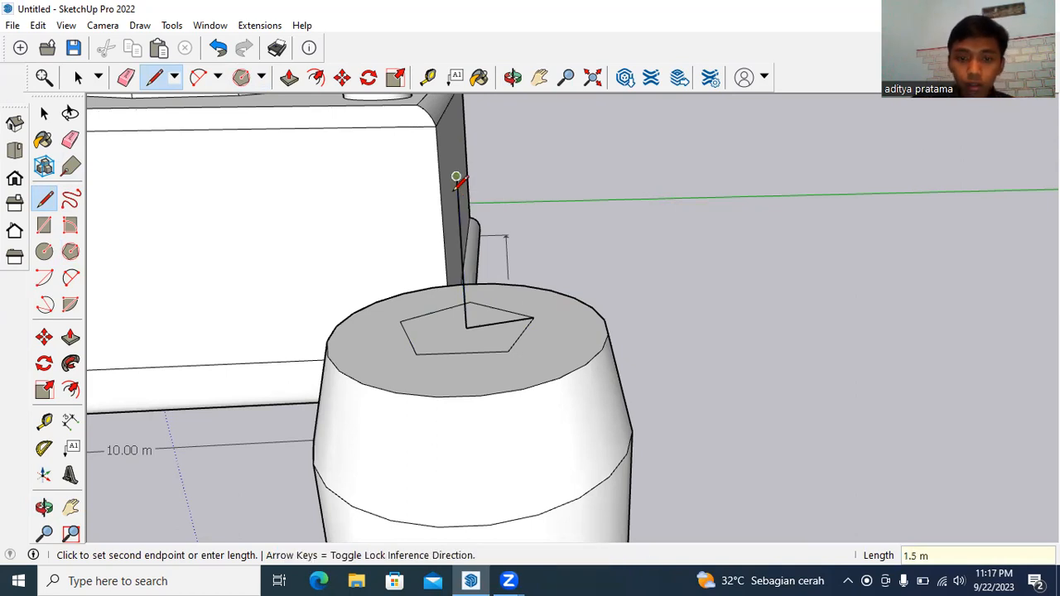
pyautogui.click(533, 317)
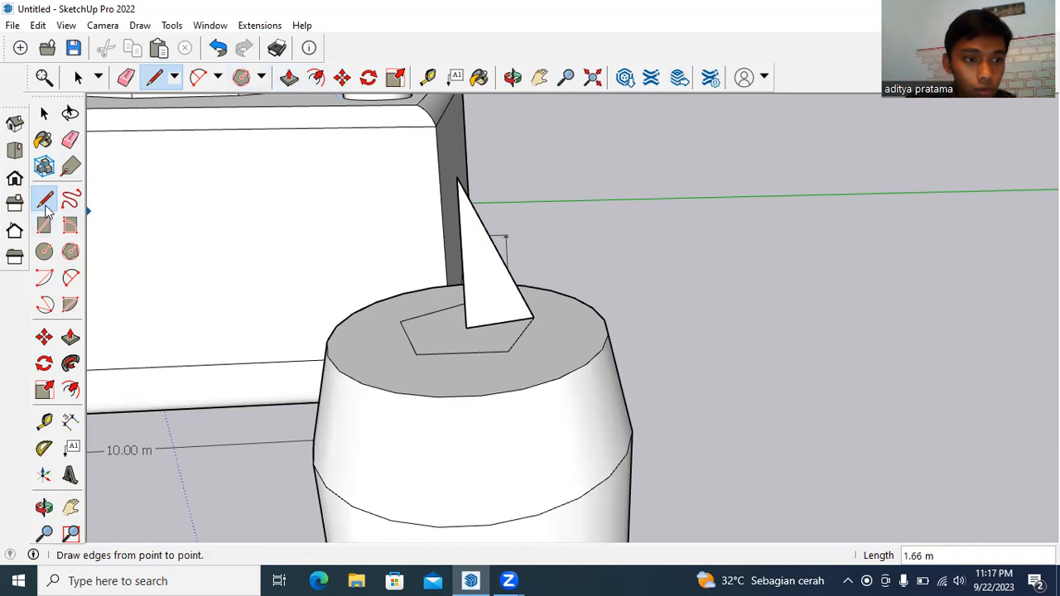
# Step: Sweep the upright triangle around the pentagon face with Follow Me to form a five-sided pyramid, and undo the sweep
pyautogui.press('space')
pyautogui.click(414, 334)
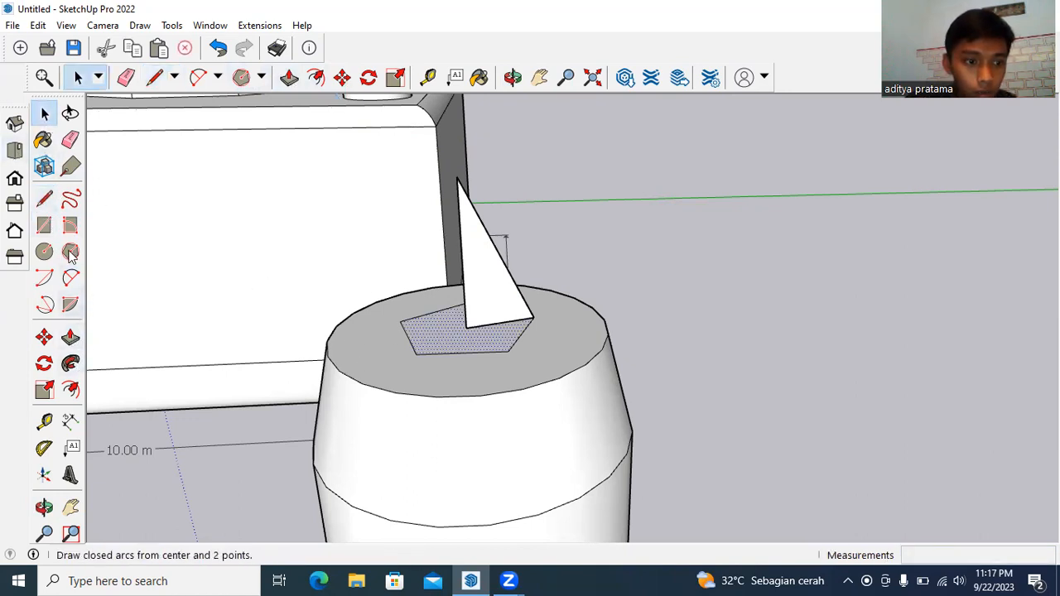
pyautogui.click(71, 364)
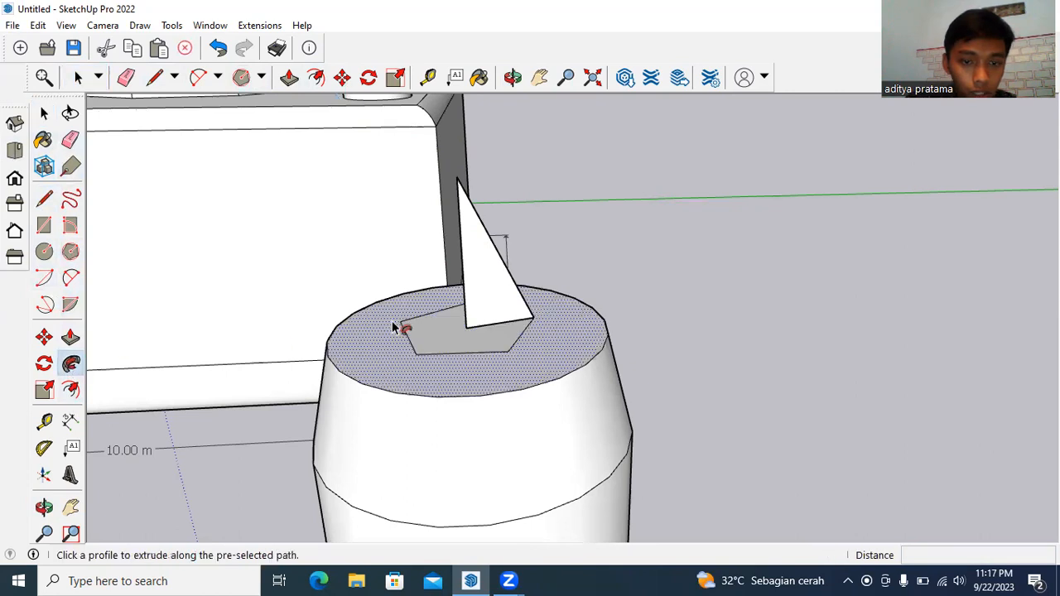
pyautogui.click(488, 281)
pyautogui.scroll(-1, 492, 212)
pyautogui.scroll(3, 494, 212)
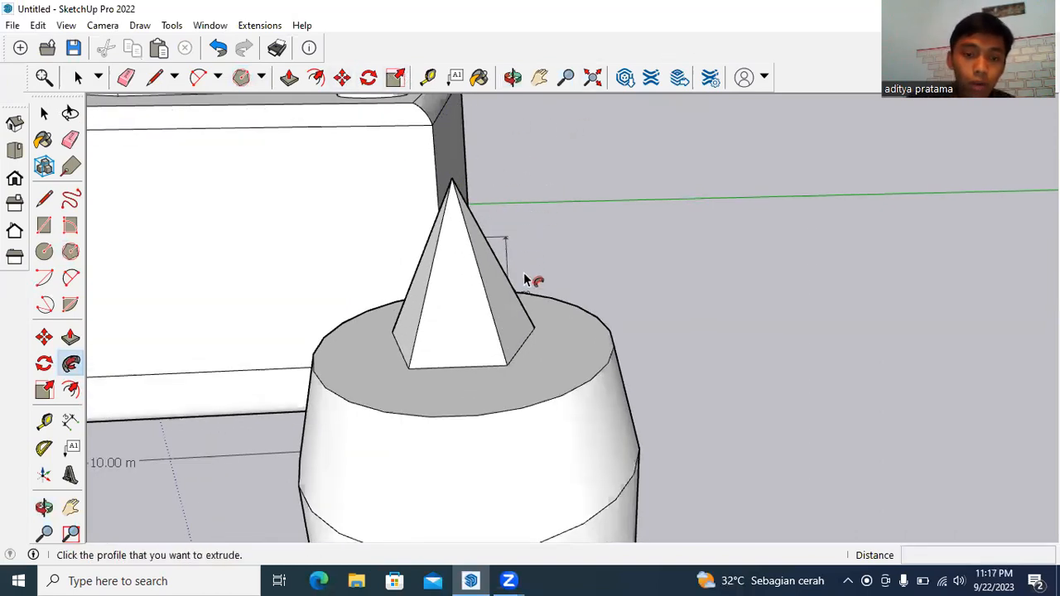
pyautogui.scroll(2, 524, 279)
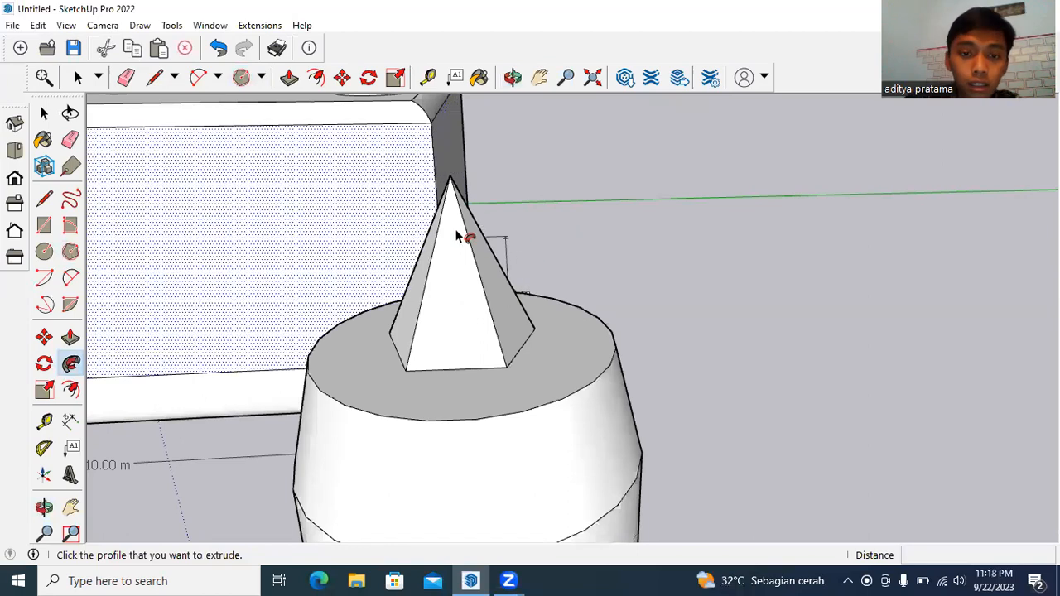
pyautogui.scroll(-1, 745, 237)
pyautogui.scroll(1, 669, 260)
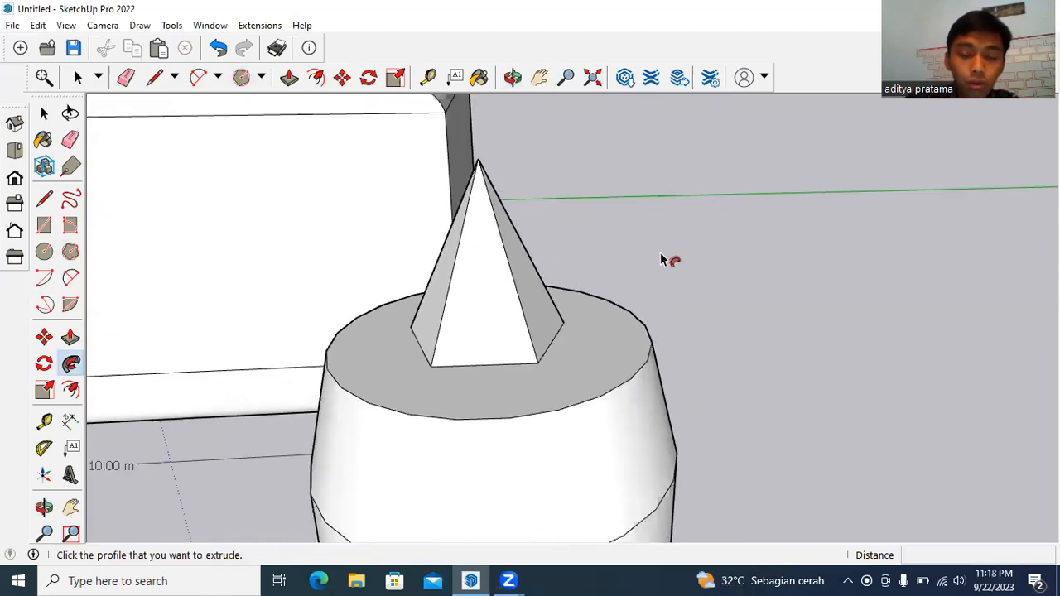
pyautogui.scroll(3, 642, 229)
pyautogui.scroll(-1, 642, 229)
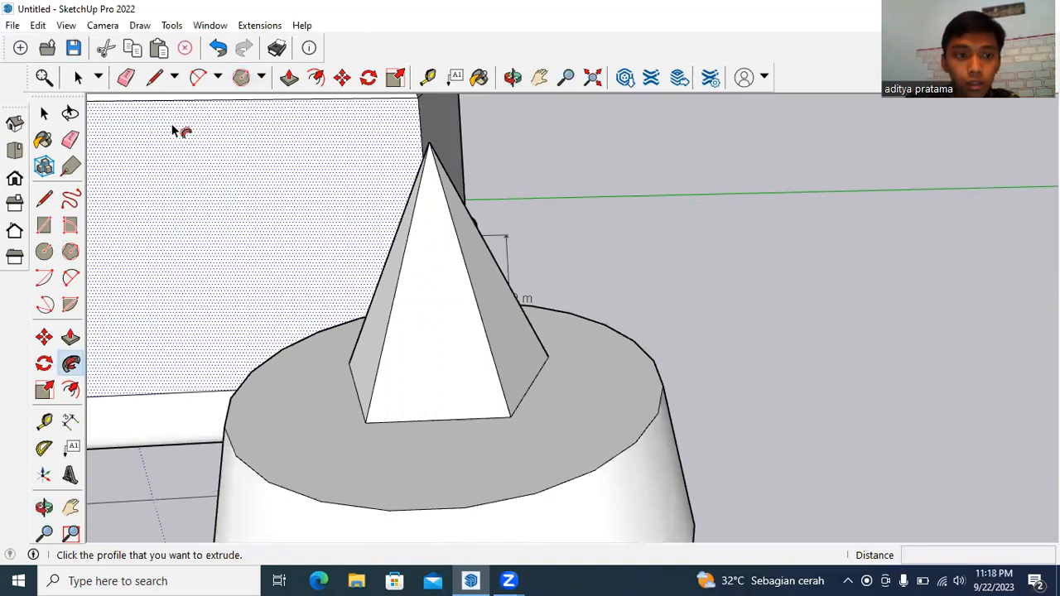
pyautogui.click(218, 49)
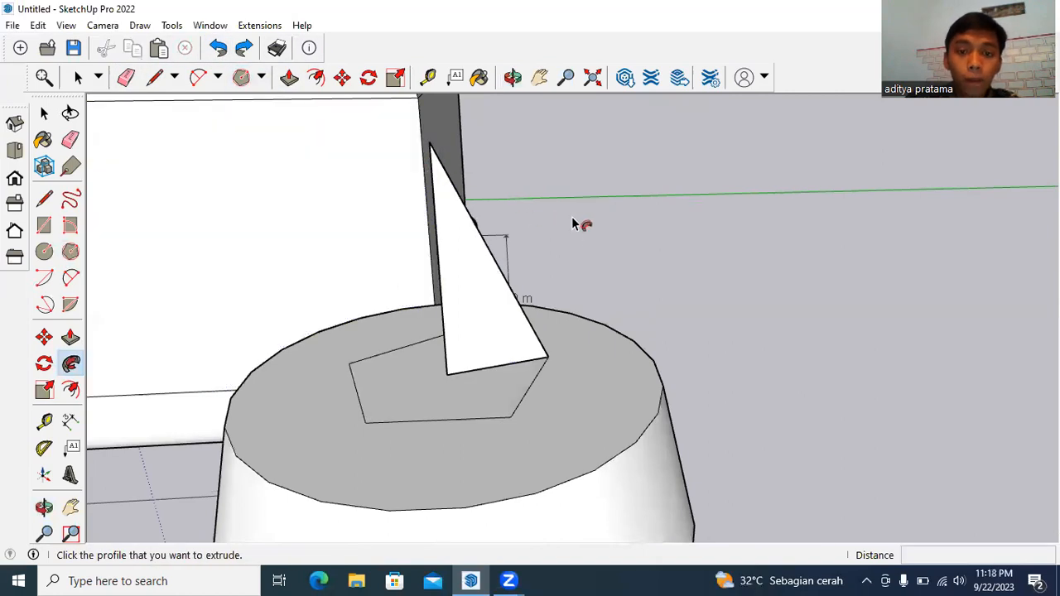
# Step: Draw an outward arc from the upright triangle's apex to the pentagon corner with a bulge of about 0.21 m
pyautogui.click(513, 79)
pyautogui.moveTo(594, 147); pyautogui.dragTo(558, 152)
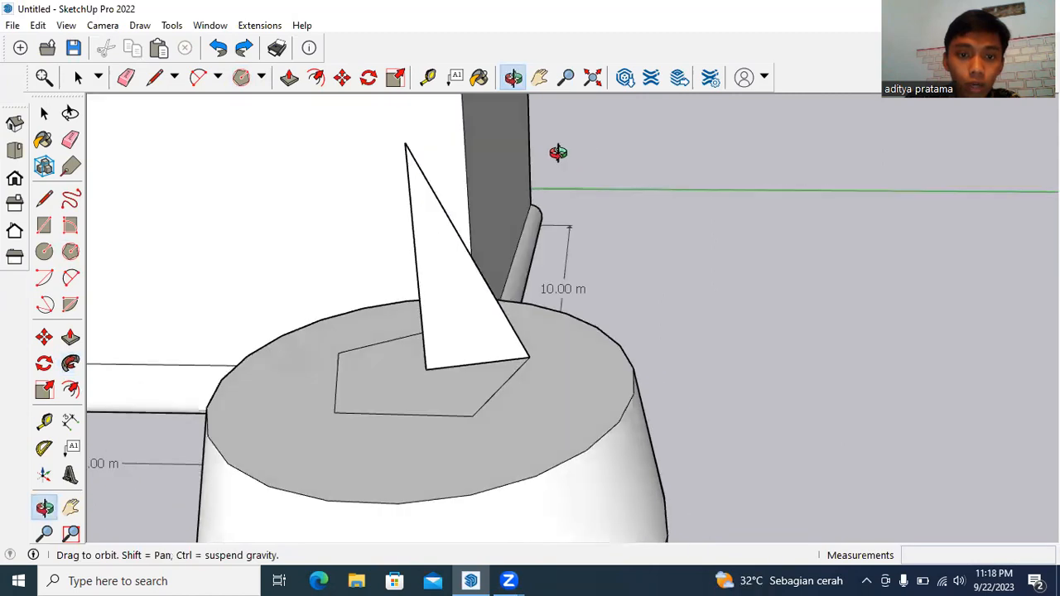
pyautogui.click(71, 279)
pyautogui.click(406, 143)
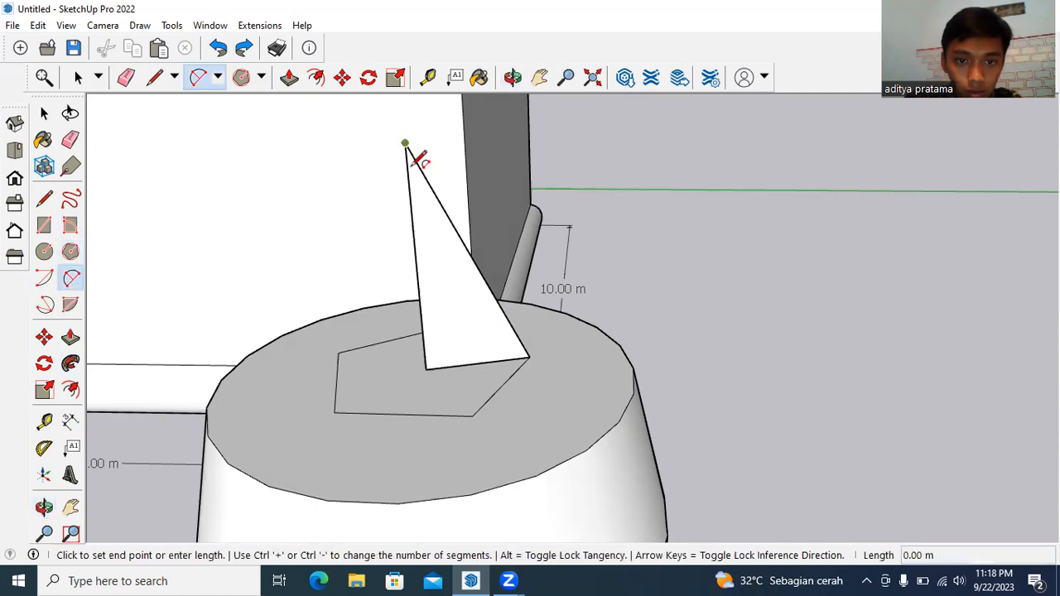
pyautogui.click(528, 358)
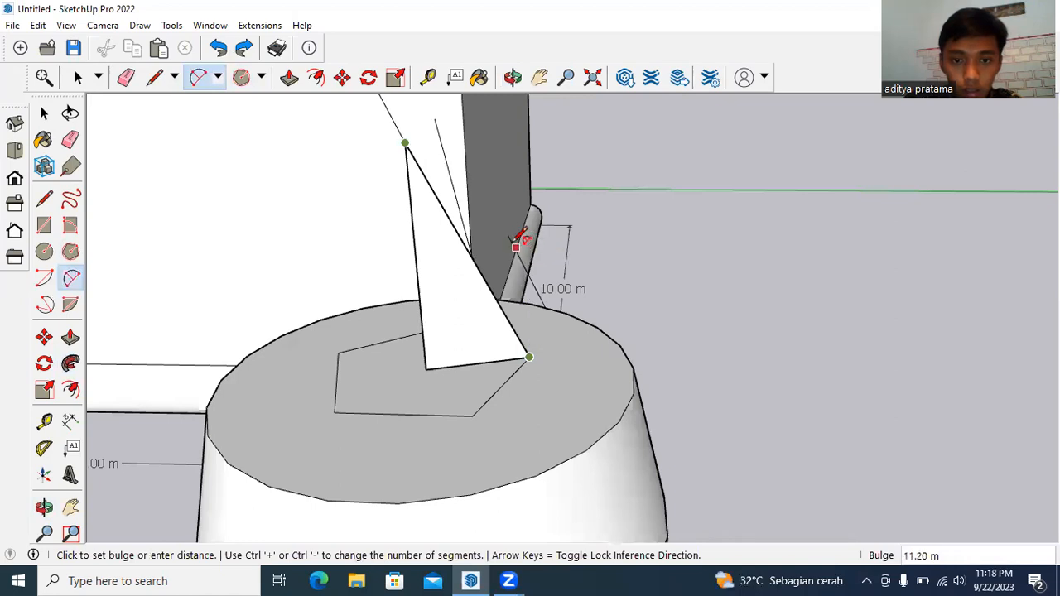
pyautogui.click(517, 245)
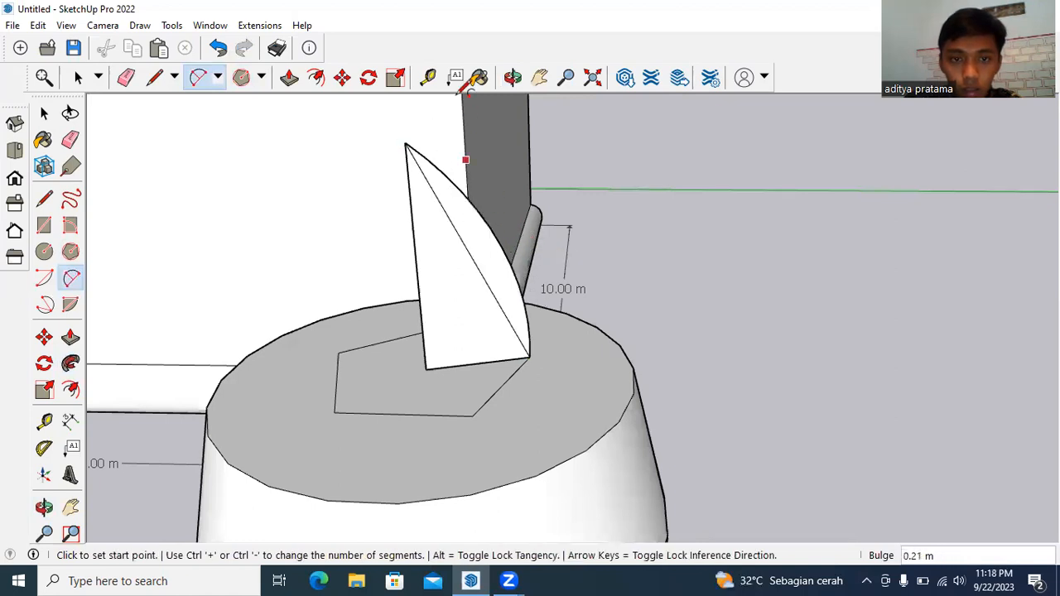
pyautogui.click(512, 77)
pyautogui.moveTo(489, 166)
pyautogui.mouseDown()
pyautogui.moveTo(468, 193)
pyautogui.moveTo(225, 236)
pyautogui.moveTo(173, 256)
pyautogui.moveTo(100, 345)
pyautogui.moveTo(370, 224)
pyautogui.moveTo(447, 149)
pyautogui.mouseUp()
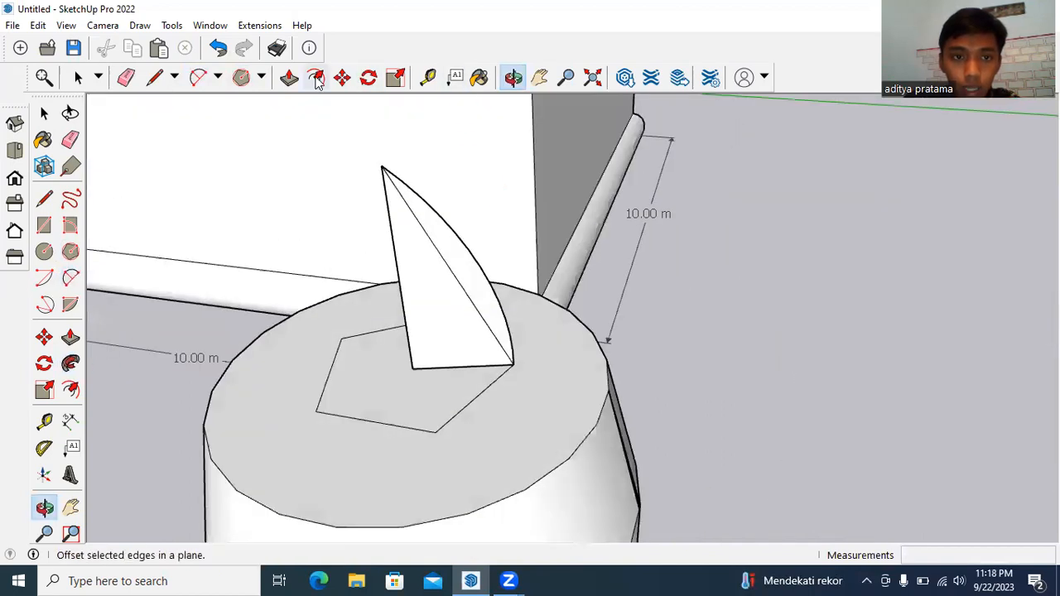
# Step: Undo the outward arc and redraw it from the pentagon corner to the triangle's apex with a bulge of about 0.29 m
pyautogui.click(218, 48)
pyautogui.click(66, 230)
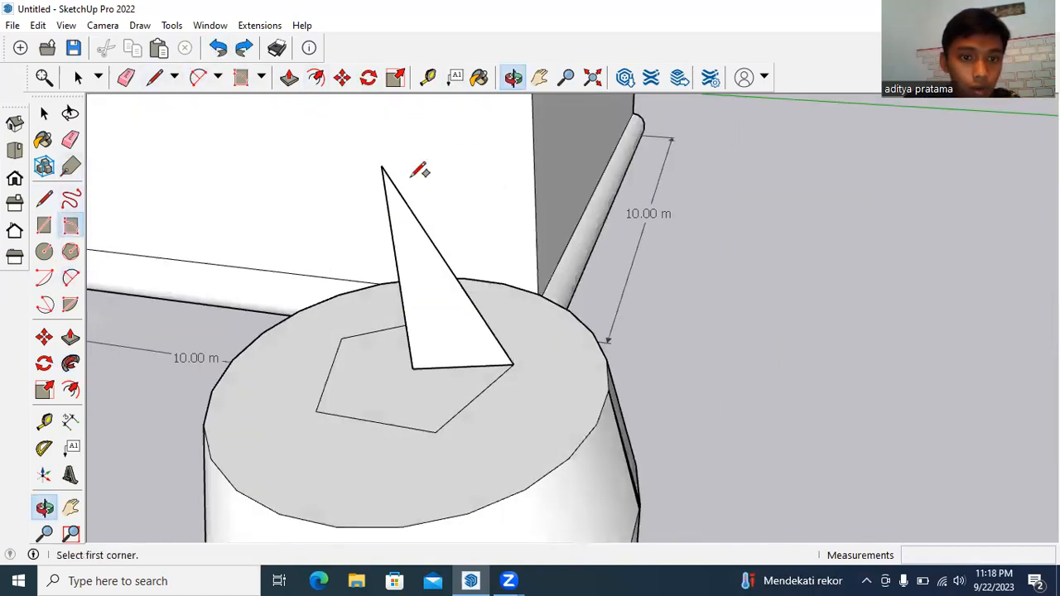
pyautogui.click(70, 251)
pyautogui.click(70, 278)
pyautogui.click(514, 364)
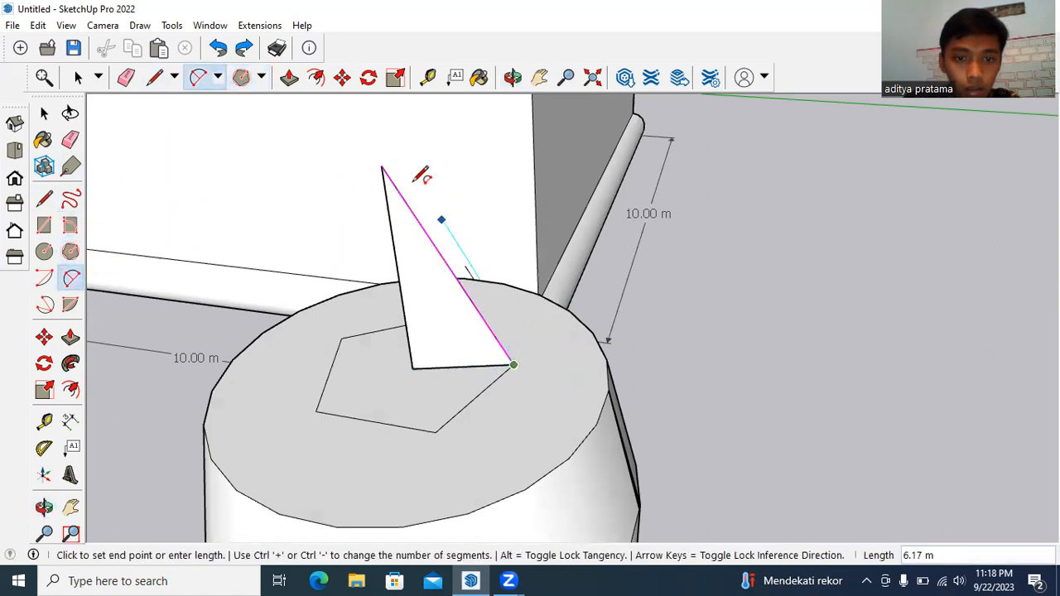
pyautogui.click(381, 165)
pyautogui.click(439, 176)
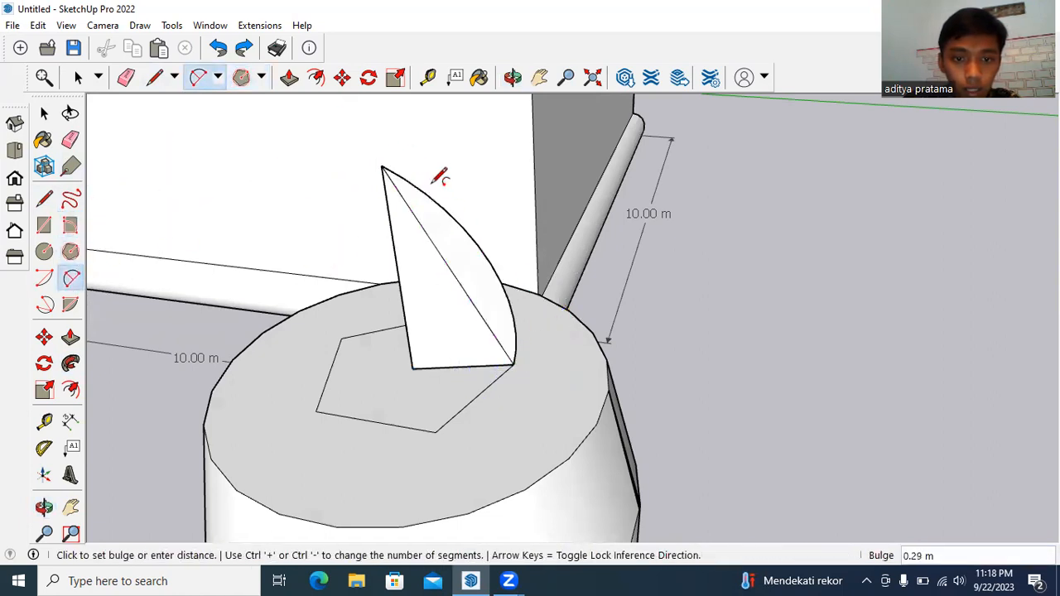
pyautogui.click(513, 77)
pyautogui.moveTo(551, 130); pyautogui.dragTo(575, 116)
pyautogui.click(218, 49)
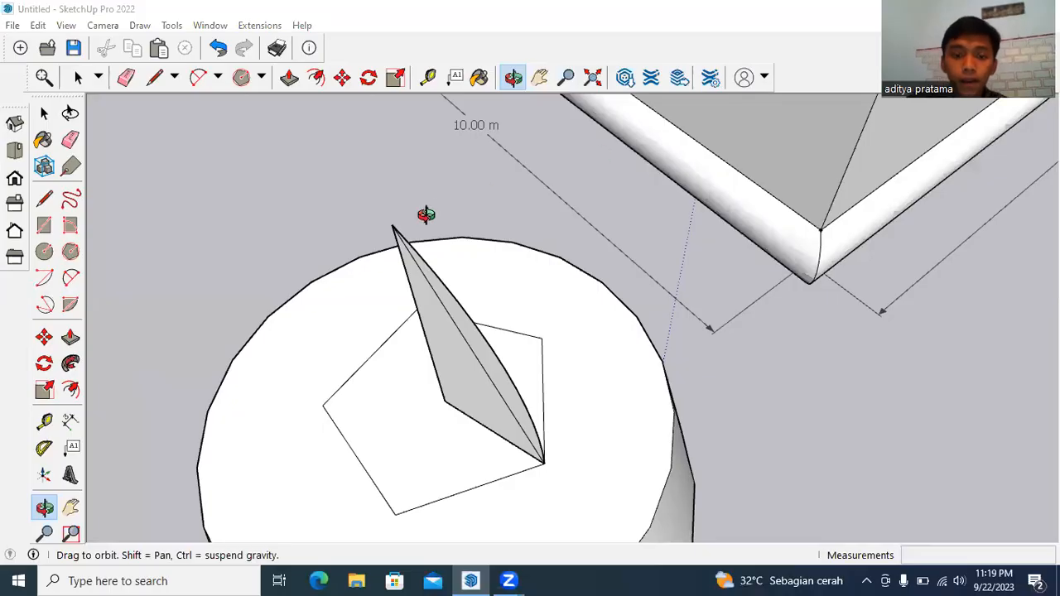
# Step: Erase the straight slanted edge between the upright triangle and the arc to leave a single curved profile
pyautogui.moveTo(485, 274)
pyautogui.mouseDown()
pyautogui.moveTo(419, 182)
pyautogui.moveTo(298, 222)
pyautogui.moveTo(310, 246)
pyautogui.moveTo(369, 279)
pyautogui.moveTo(555, 239)
pyautogui.moveTo(583, 154)
pyautogui.moveTo(638, 187)
pyautogui.mouseUp()
pyautogui.click(70, 140)
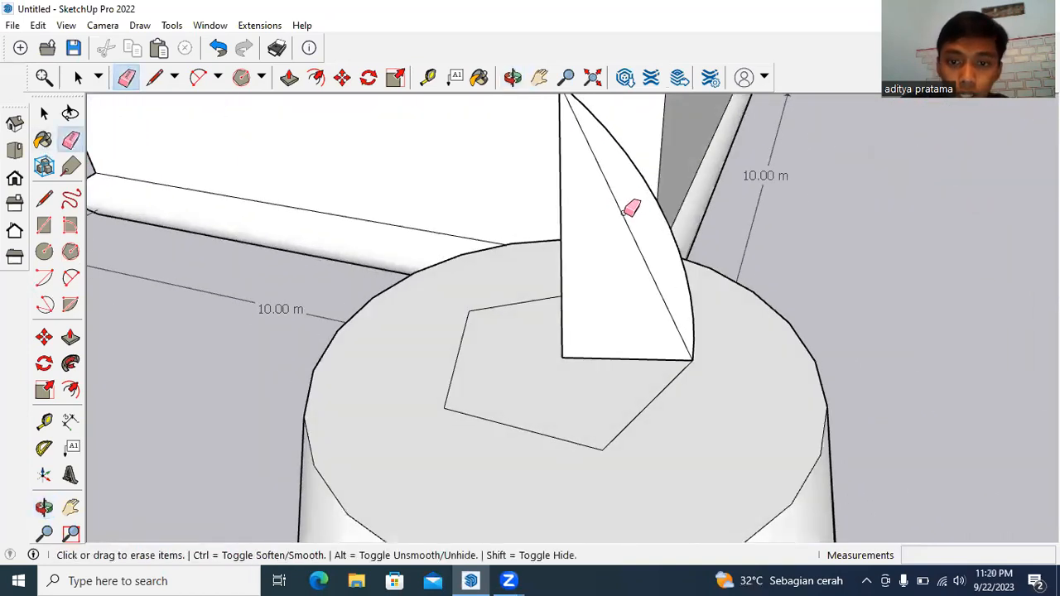
pyautogui.click(623, 212)
# Step: Sweep the curved upright profile around the pentagon face with Follow Me to form a five-sided pointed dome
pyautogui.click(44, 113)
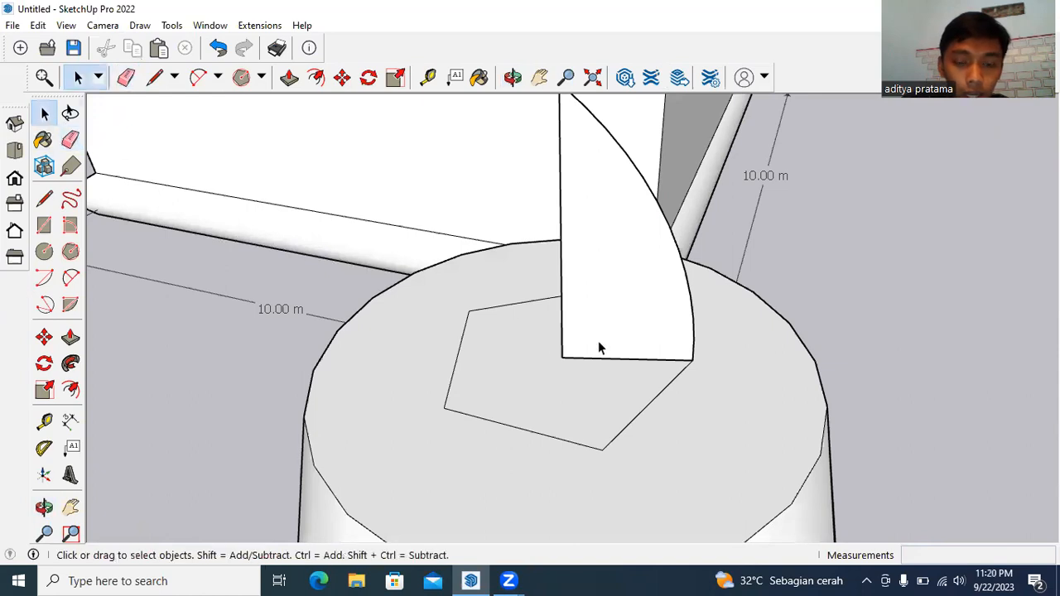
pyautogui.click(515, 347)
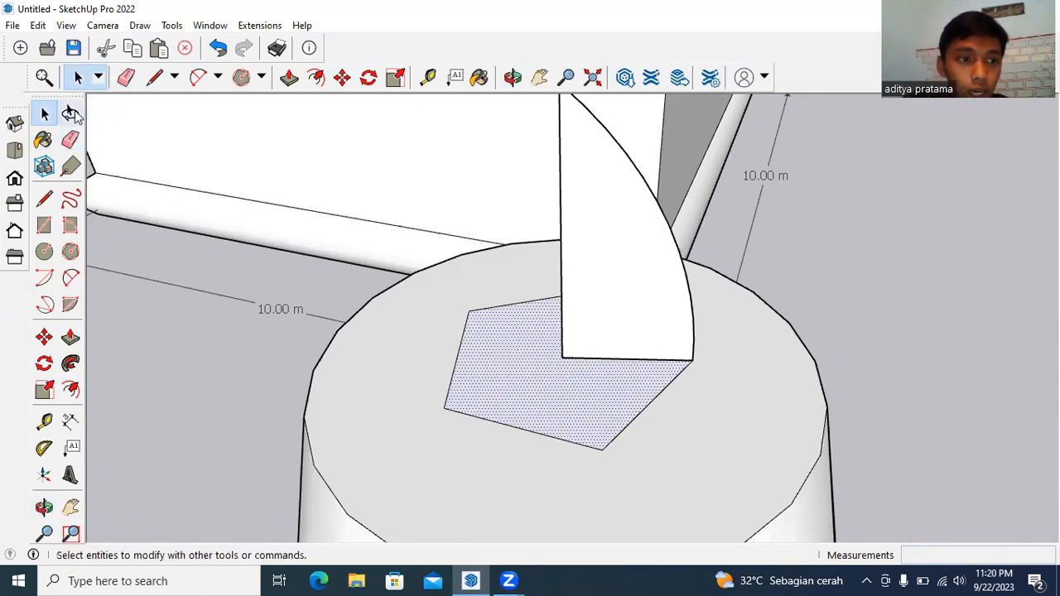
pyautogui.click(71, 363)
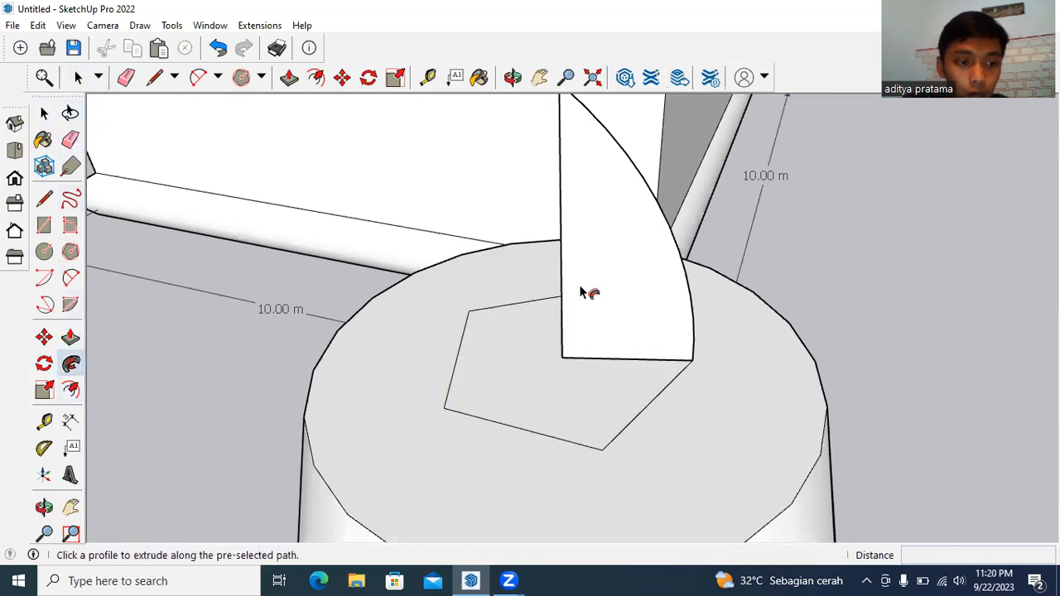
pyautogui.click(621, 232)
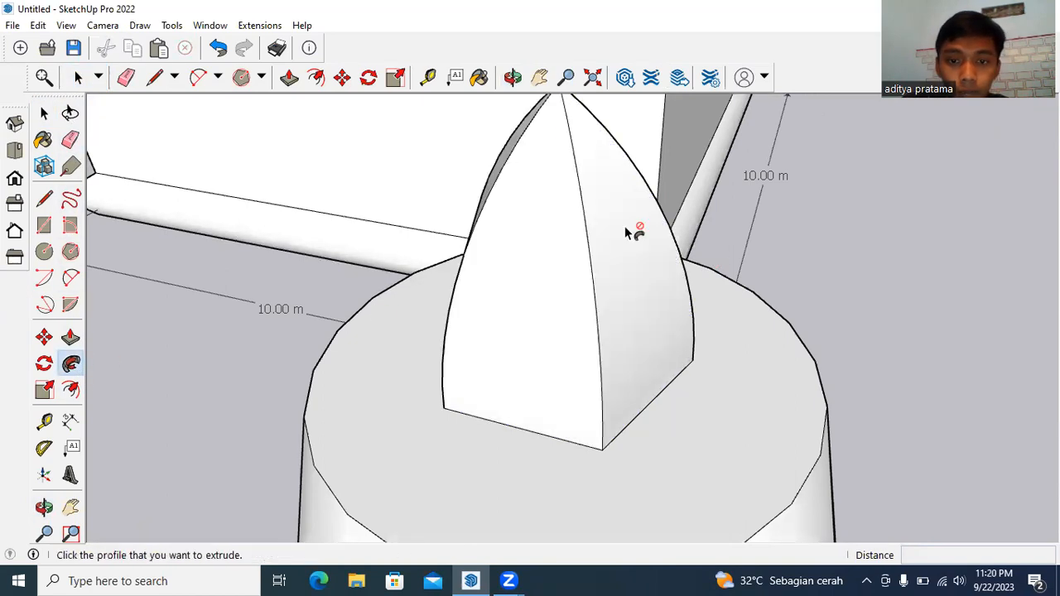
# Step: Examine the pointed dome on the stepped cylinder and the domed block with its four columns
pyautogui.scroll(-2, 623, 234)
pyautogui.scroll(-1, 623, 244)
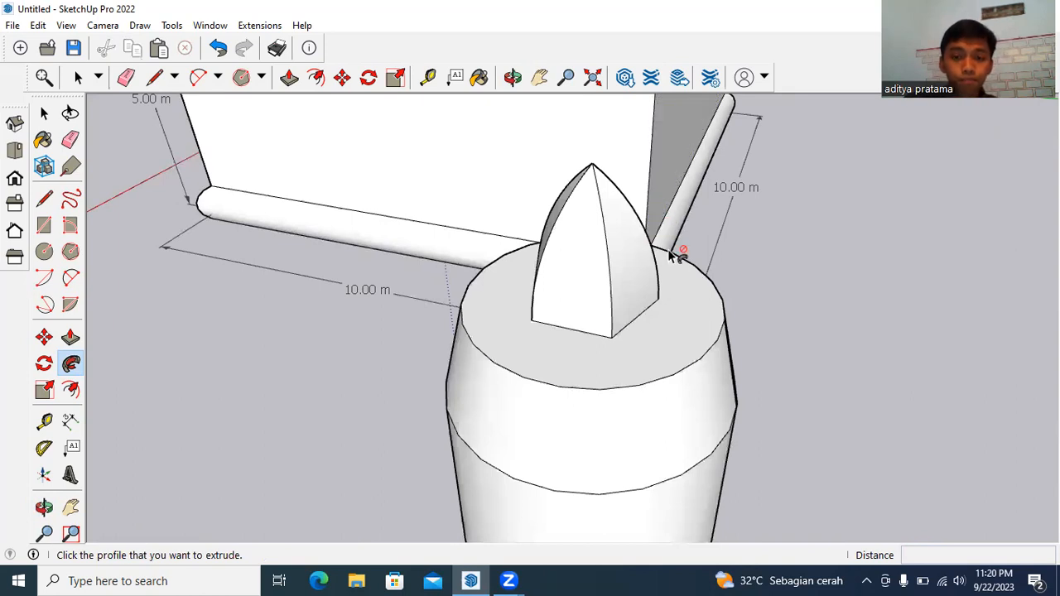
pyautogui.scroll(-1, 670, 266)
pyautogui.scroll(-1, 671, 266)
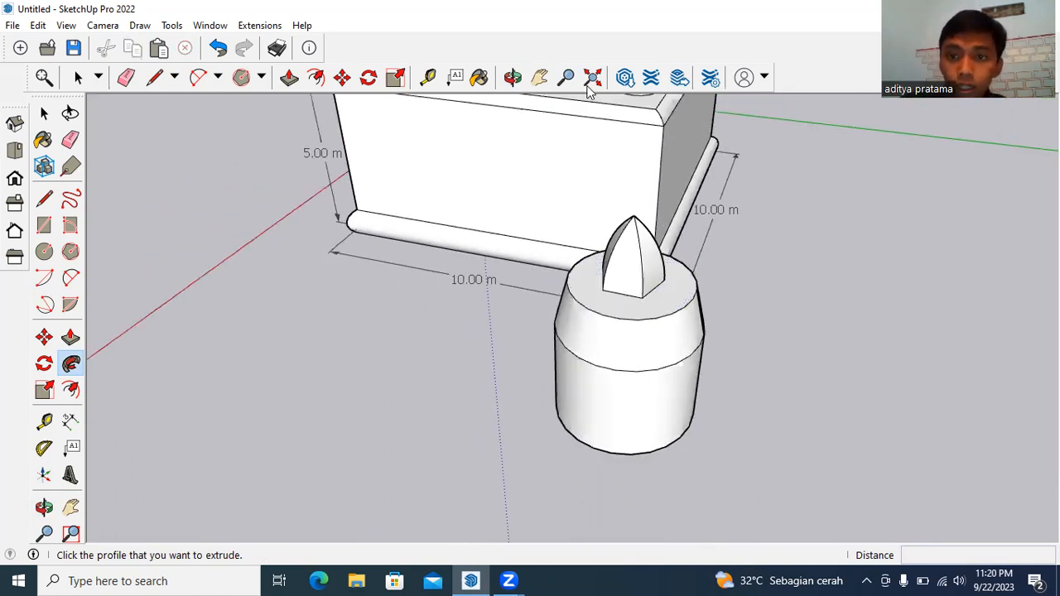
pyautogui.moveTo(389, 209); pyautogui.dragTo(542, 134, button='middle')
pyautogui.scroll(-3, 429, 226)
pyautogui.moveTo(775, 165); pyautogui.dragTo(475, 222)
pyautogui.scroll(-2, 475, 222)
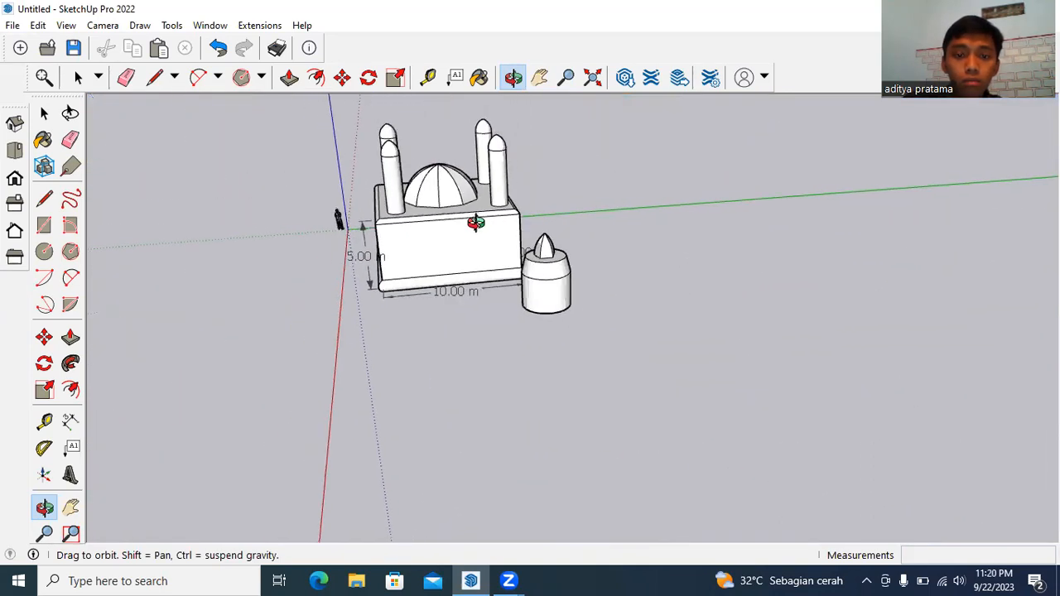
pyautogui.scroll(2, 456, 218)
pyautogui.scroll(3, 405, 199)
pyautogui.scroll(2, 472, 166)
pyautogui.scroll(-1, 472, 163)
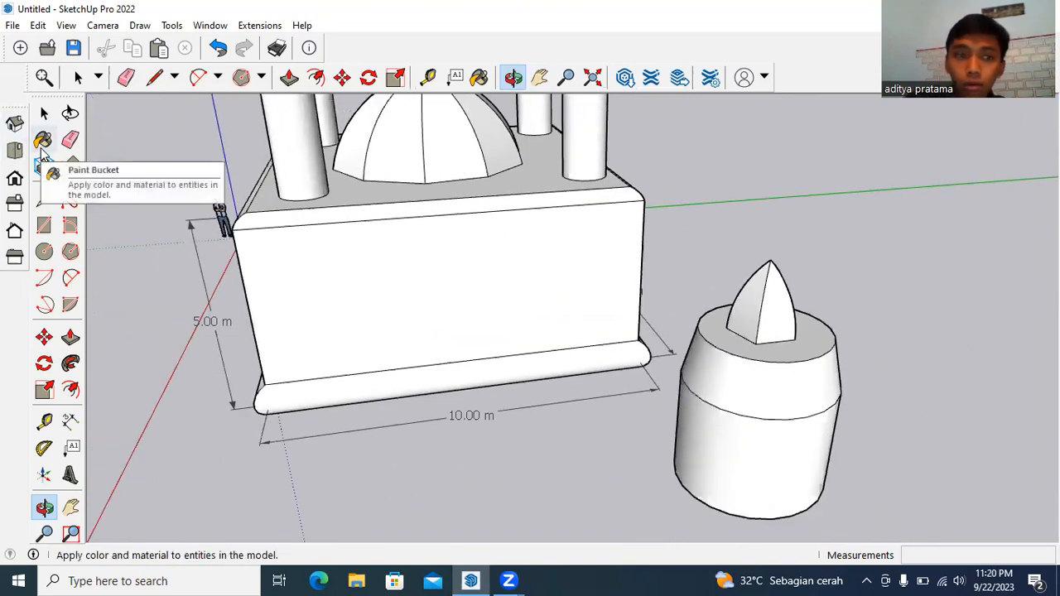
# Step: Start the Paint Bucket, browse the Stone and Metal materials, and display the Landscaping, Fencing and Vegetation collection
pyautogui.click(42, 141)
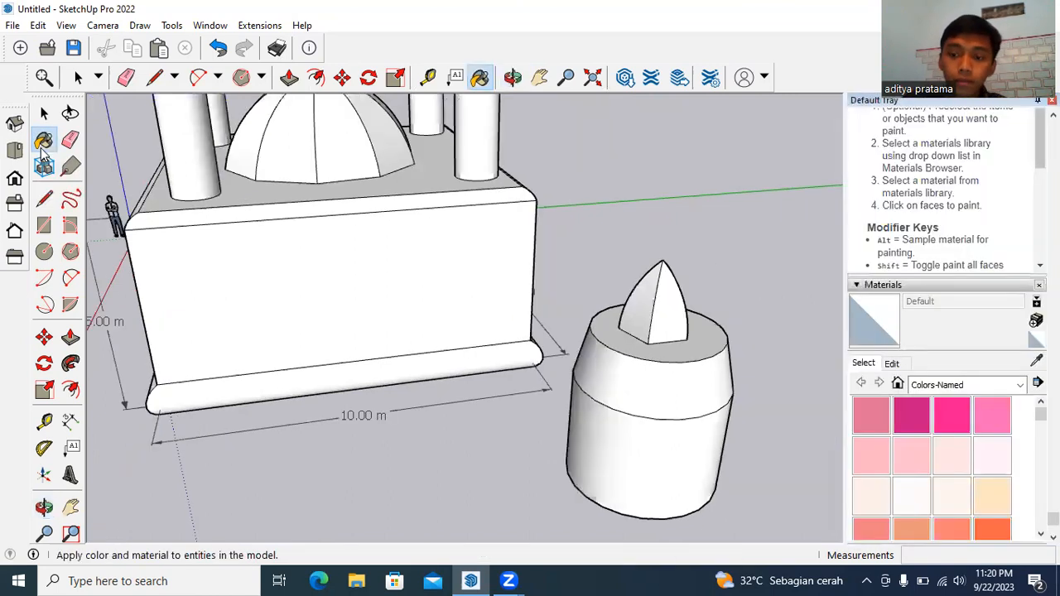
pyautogui.click(1020, 386)
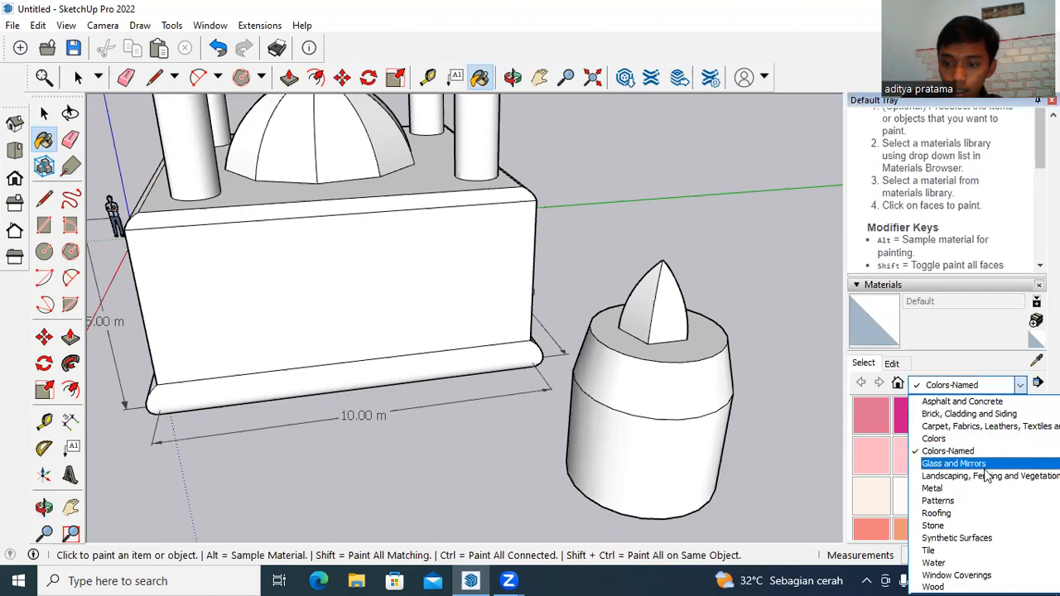
pyautogui.click(982, 528)
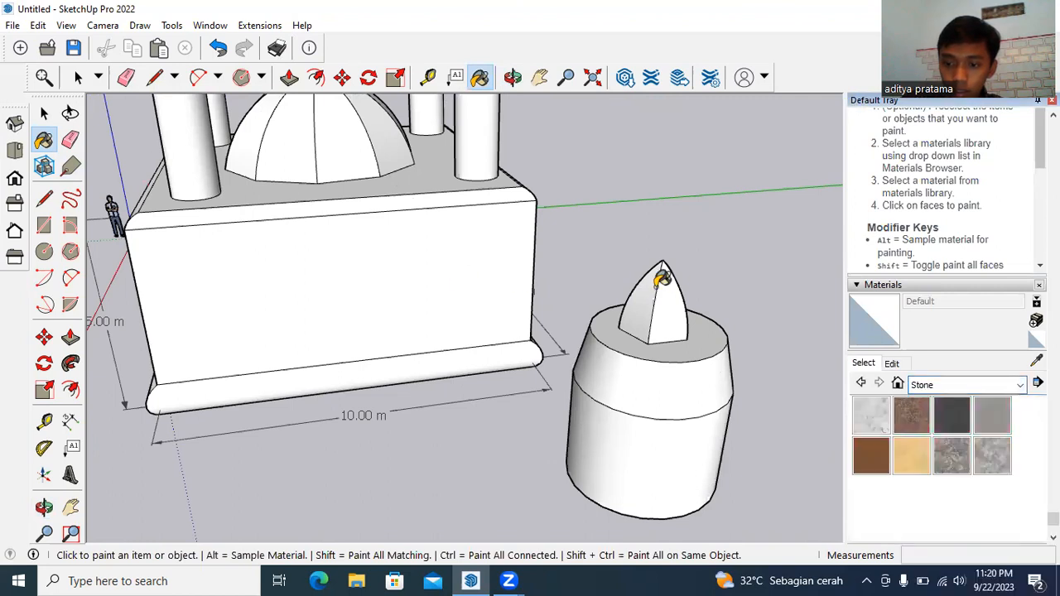
pyautogui.click(1020, 384)
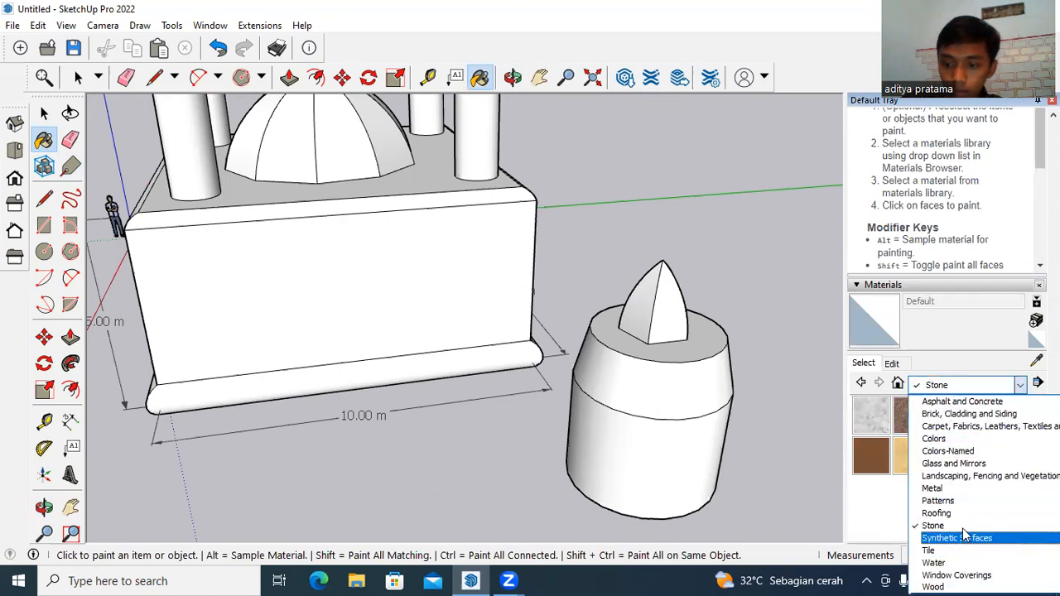
pyautogui.click(959, 489)
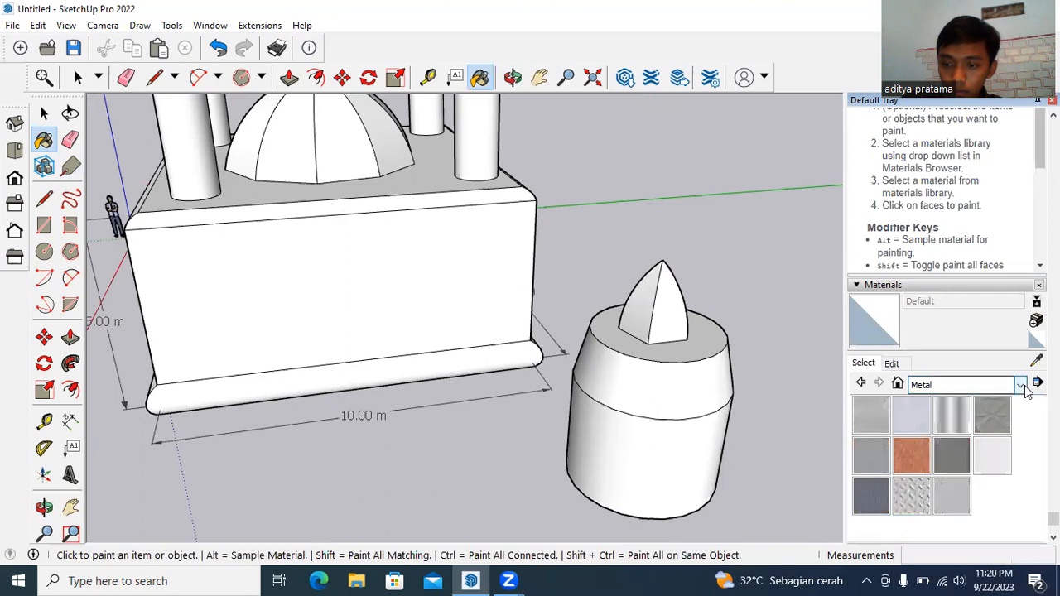
pyautogui.click(1020, 384)
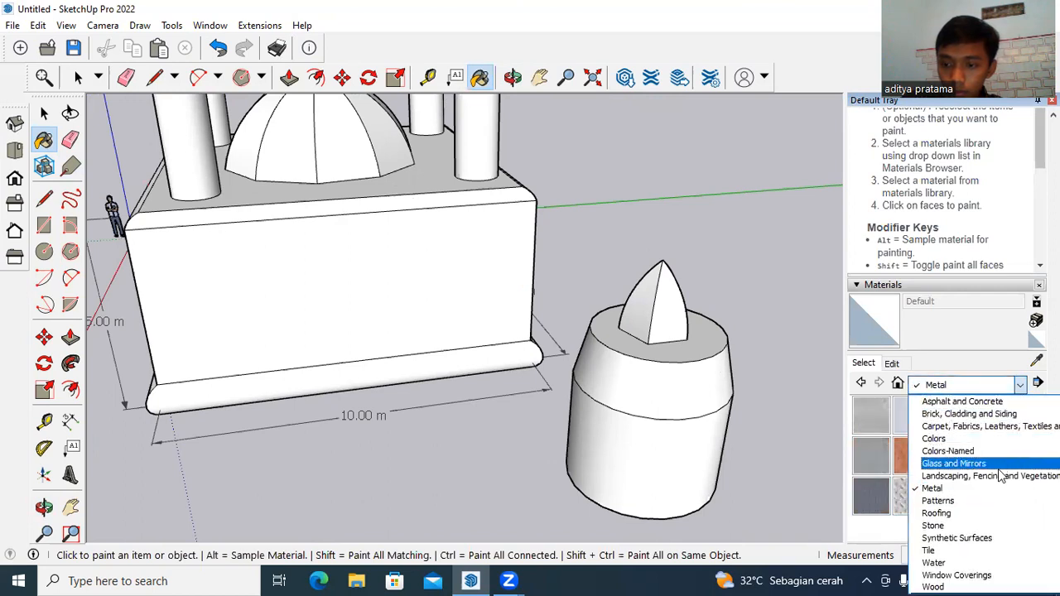
pyautogui.click(936, 476)
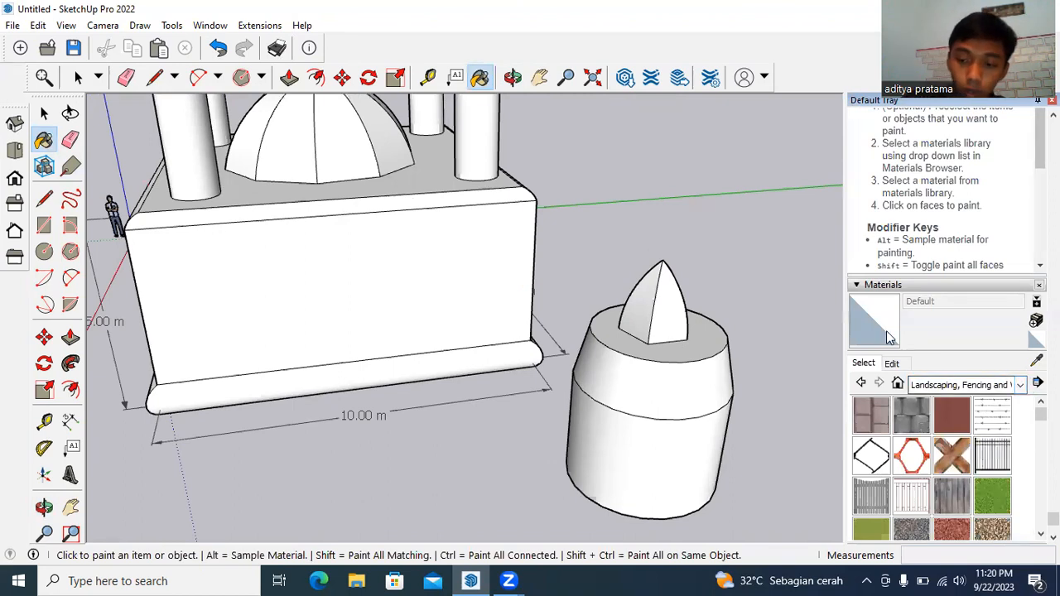
# Step: Paint the block's front wall with the Concrete Block Retaining Gray material
pyautogui.click(859, 422)
pyautogui.click(904, 410)
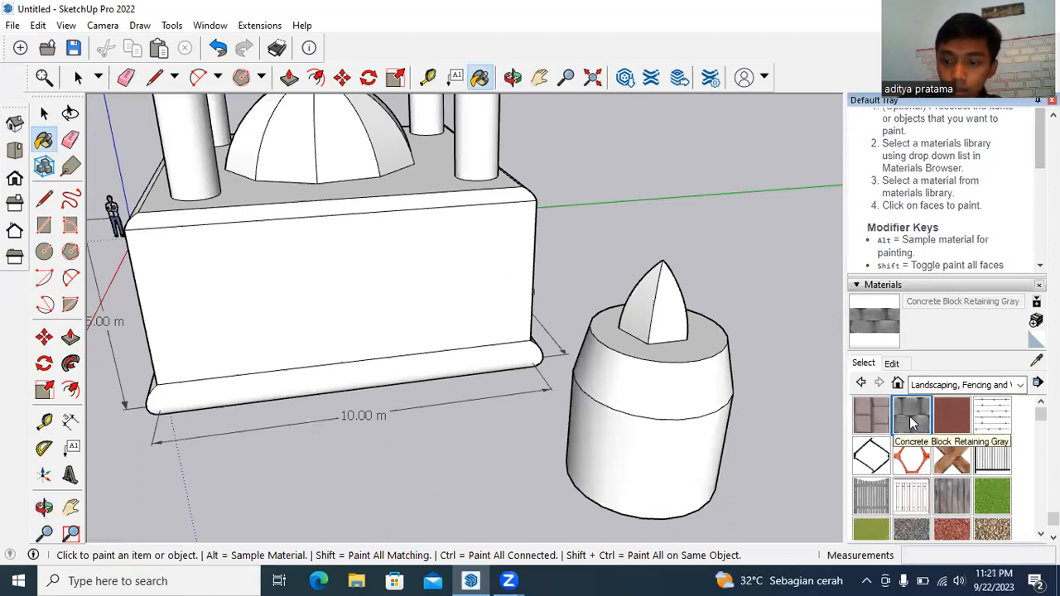
pyautogui.click(386, 280)
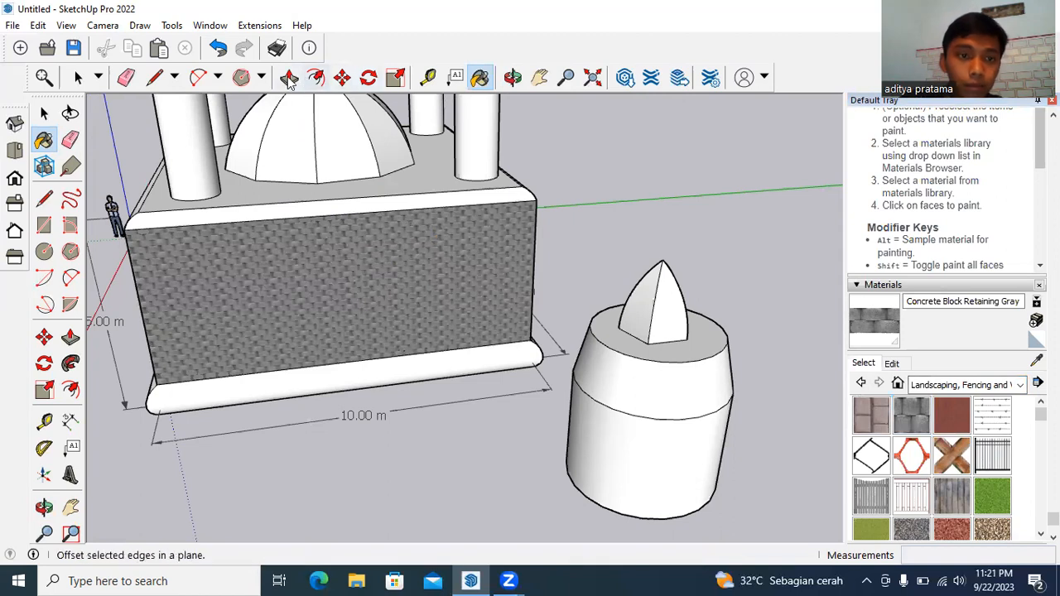
# Step: Paint the block's other three side walls with Concrete Block Retaining Gray
pyautogui.click(514, 77)
pyautogui.moveTo(389, 141)
pyautogui.mouseDown()
pyautogui.moveTo(340, 174)
pyautogui.moveTo(555, 228)
pyautogui.mouseUp()
pyautogui.press('b')
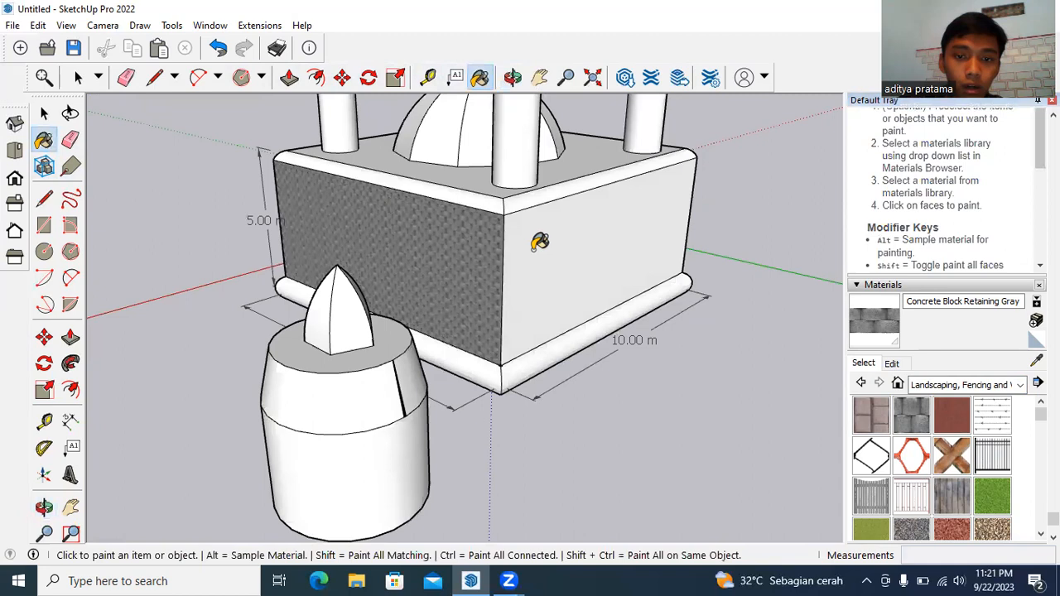
pyautogui.click(559, 241)
pyautogui.click(513, 77)
pyautogui.moveTo(390, 158)
pyautogui.mouseDown()
pyautogui.moveTo(407, 190)
pyautogui.moveTo(798, 282)
pyautogui.moveTo(651, 248)
pyautogui.moveTo(686, 272)
pyautogui.mouseUp()
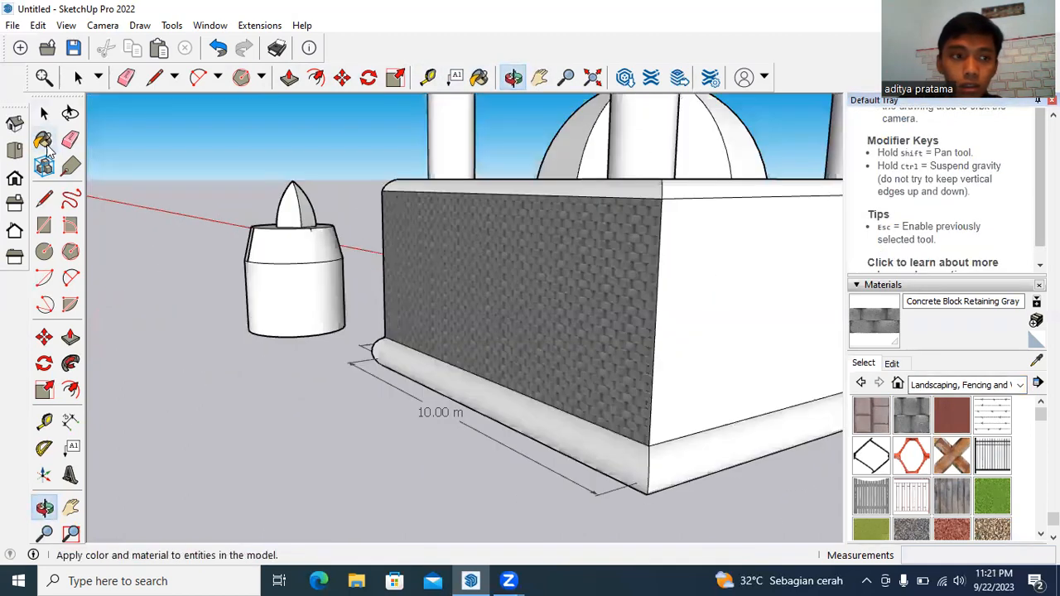
pyautogui.click(44, 139)
pyautogui.click(732, 284)
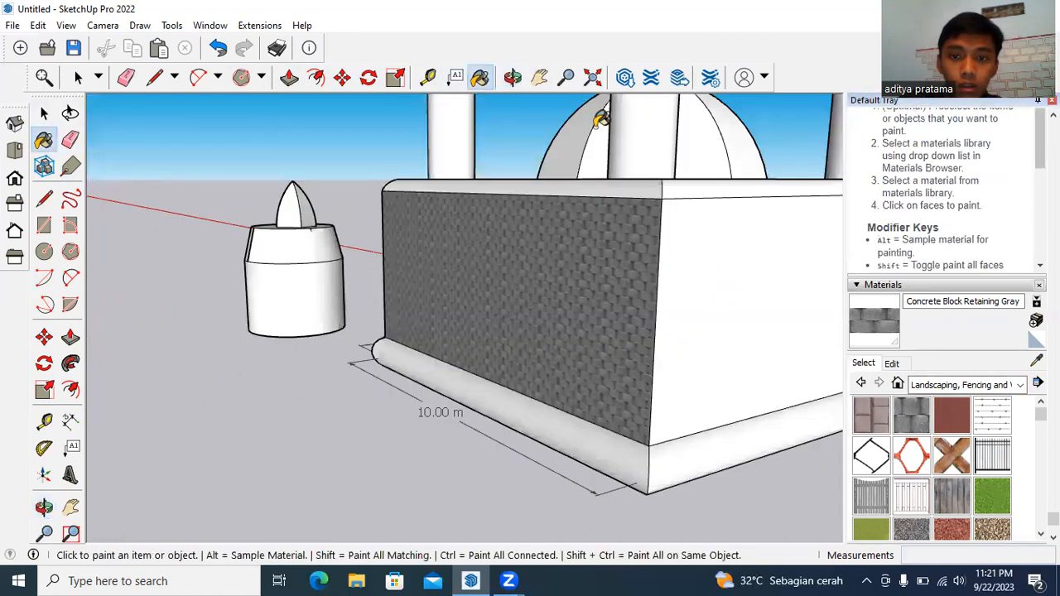
pyautogui.click(513, 77)
pyautogui.moveTo(546, 224); pyautogui.dragTo(38, 207)
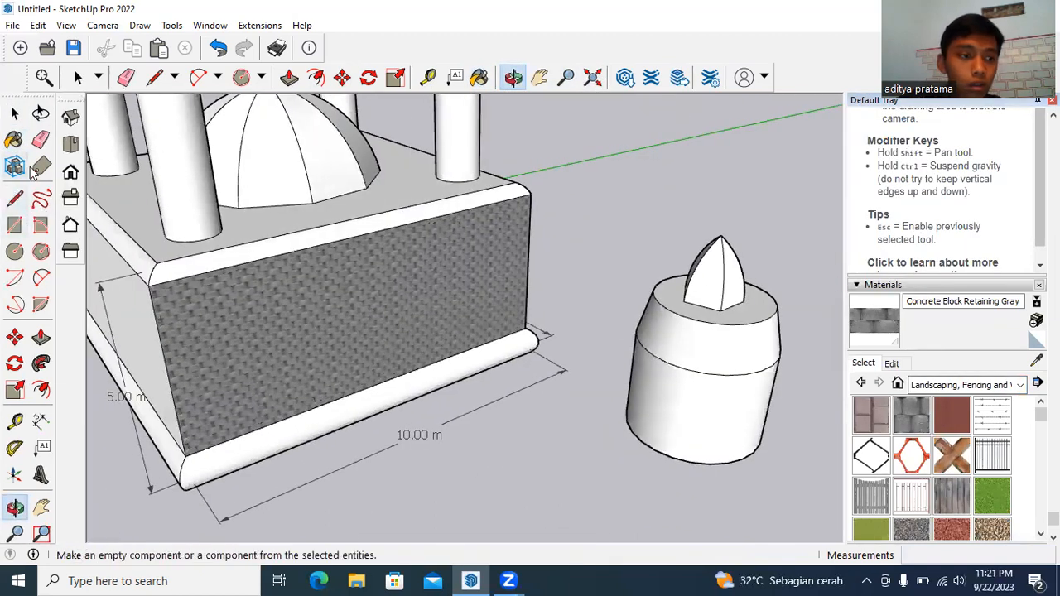
pyautogui.click(14, 139)
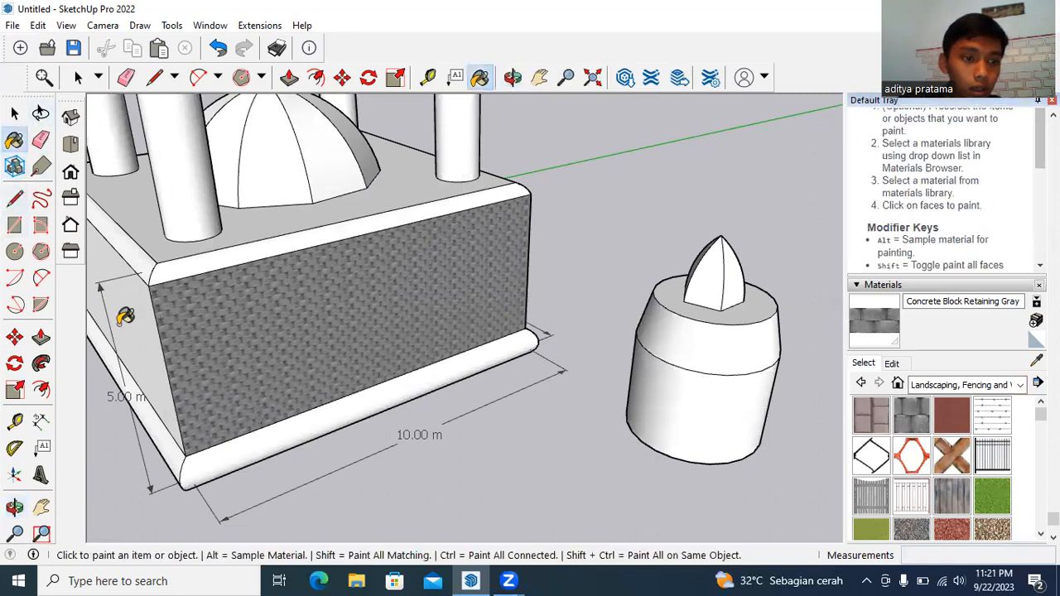
pyautogui.click(133, 314)
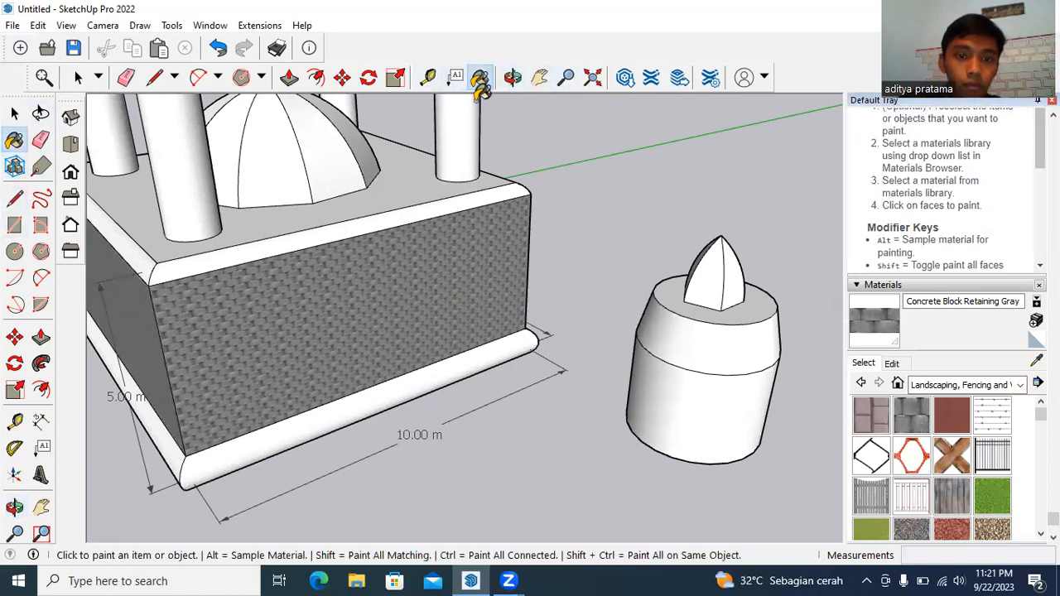
# Step: Paint the block's top face with Concrete Block Retaining Gray and undo that fill
pyautogui.click(432, 178)
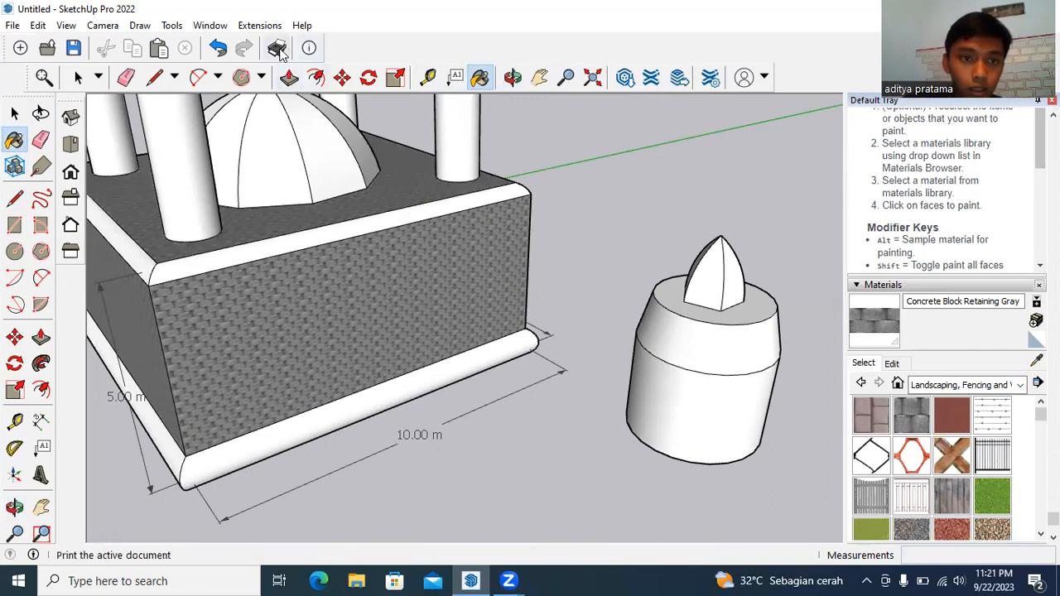
pyautogui.click(218, 48)
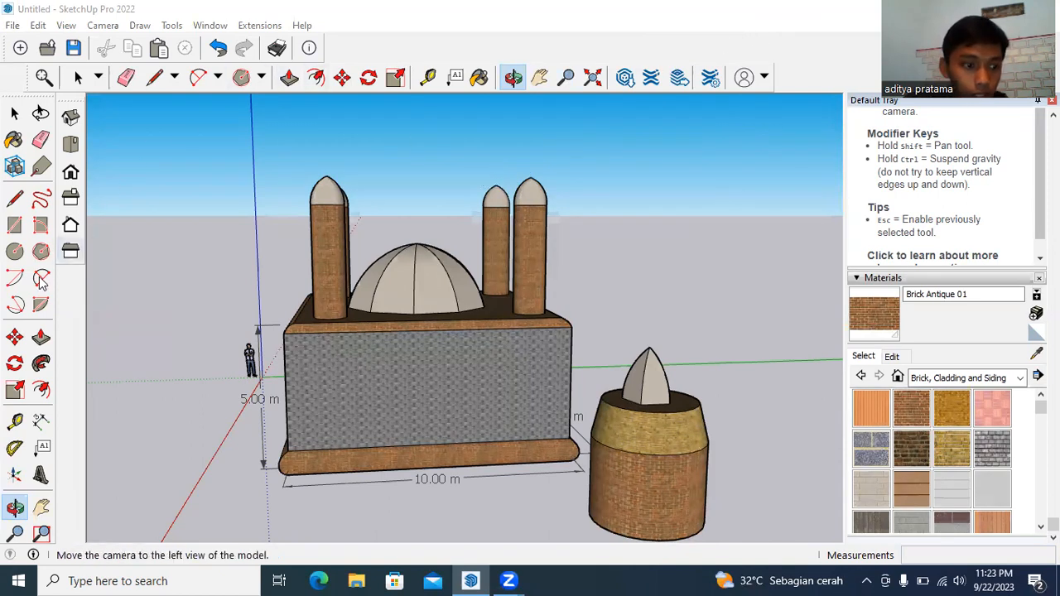
# Step: Place the 3D text "Masjid Baiturrahman" in Tahoma Regular, 0.25 m high and extruded 0.03 m, on the band above the front wall
pyautogui.click(40, 474)
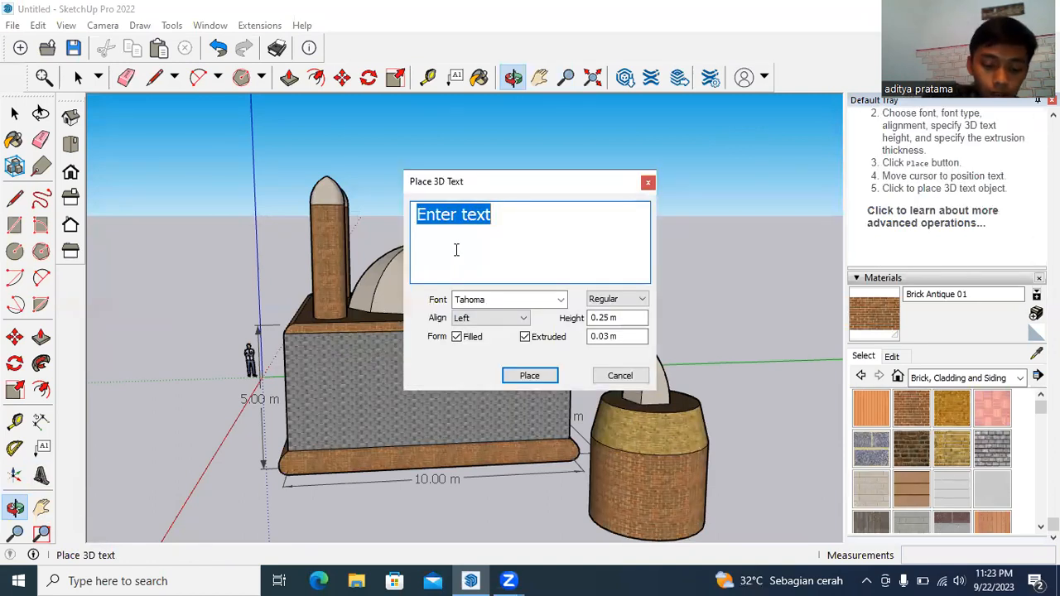
pyautogui.write('Masjid Baiturrahman')
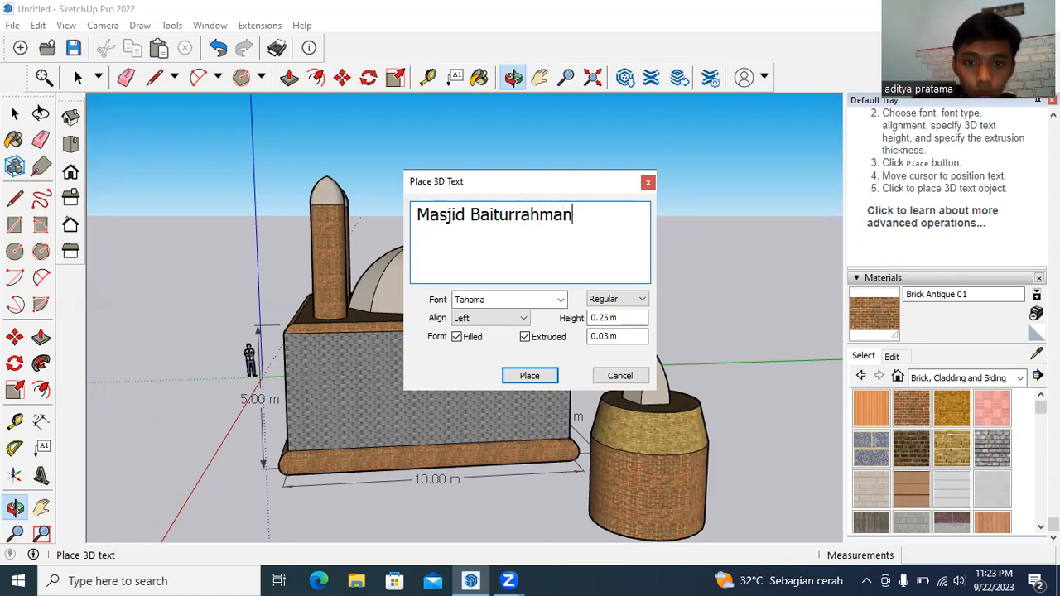
pyautogui.click(545, 376)
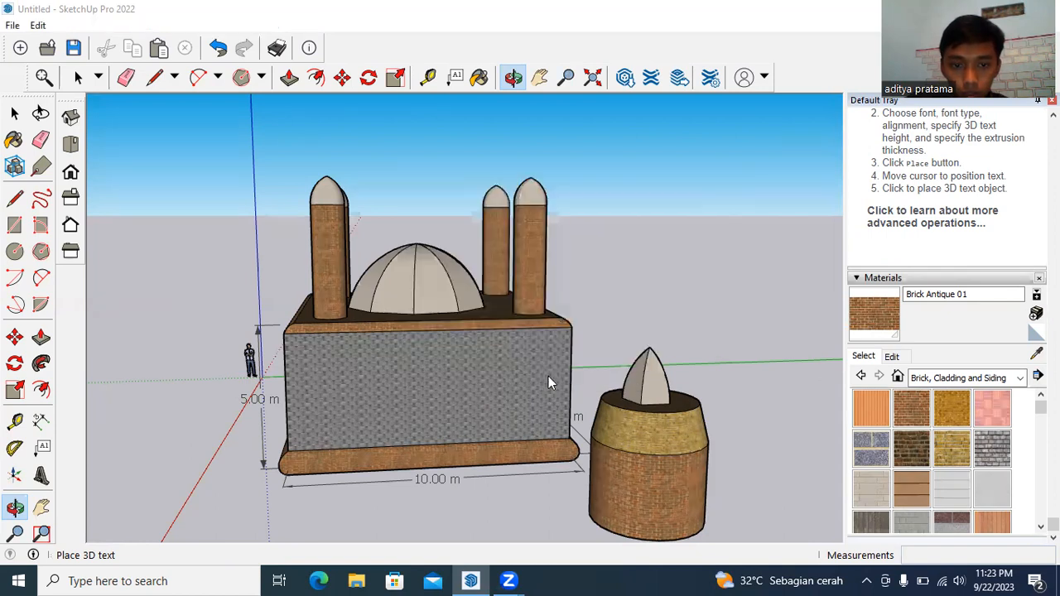
pyautogui.click(390, 330)
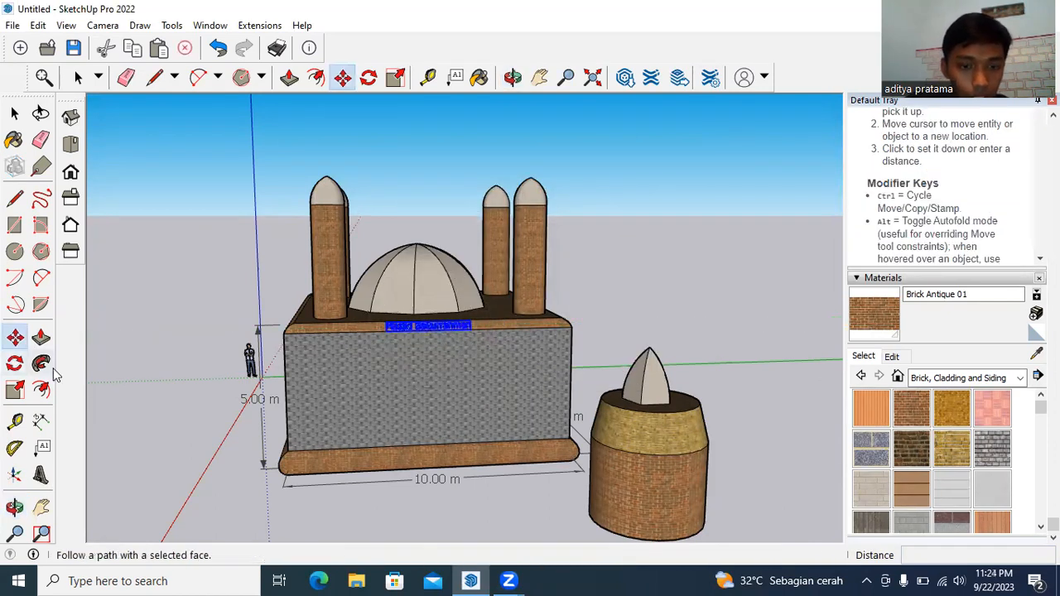
# Step: Scale the "Masjid Baiturrahman" 3D text uniformly to roughly twice its size, extending it toward the block's nearer front corner by the human figure
pyautogui.click(15, 389)
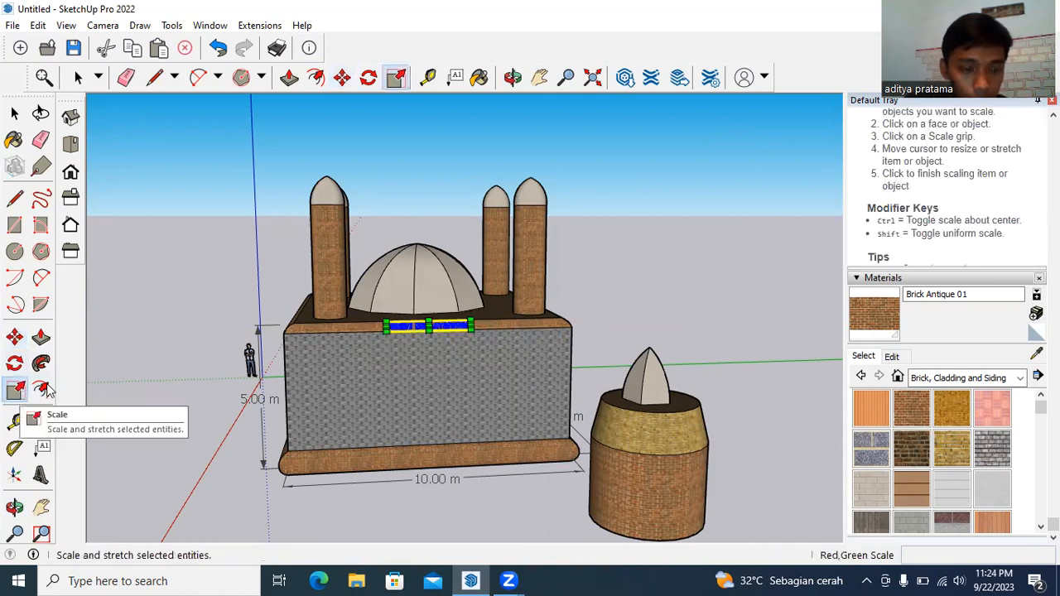
pyautogui.click(385, 332)
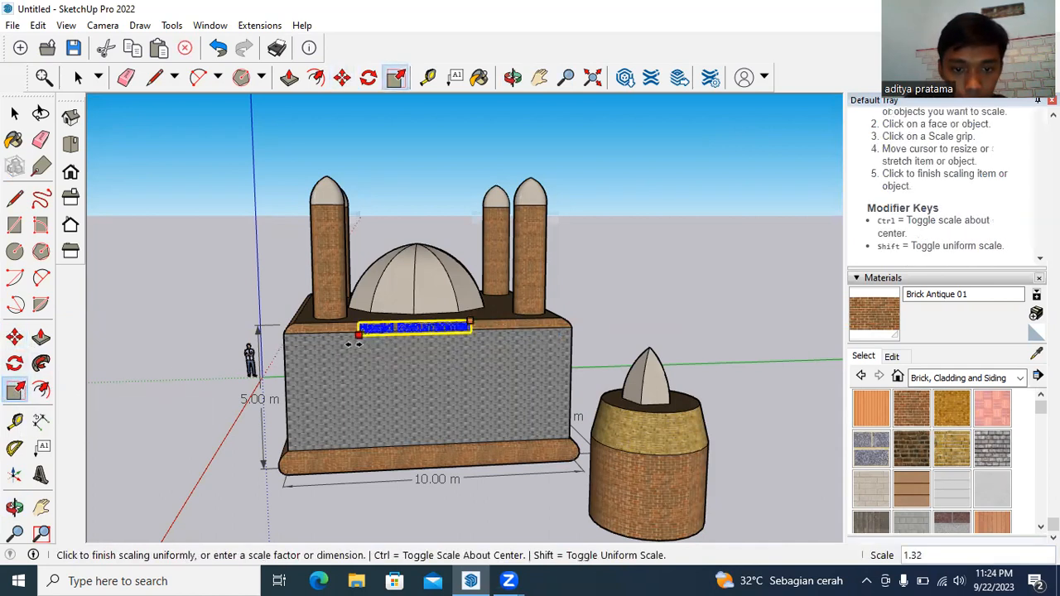
pyautogui.click(305, 362)
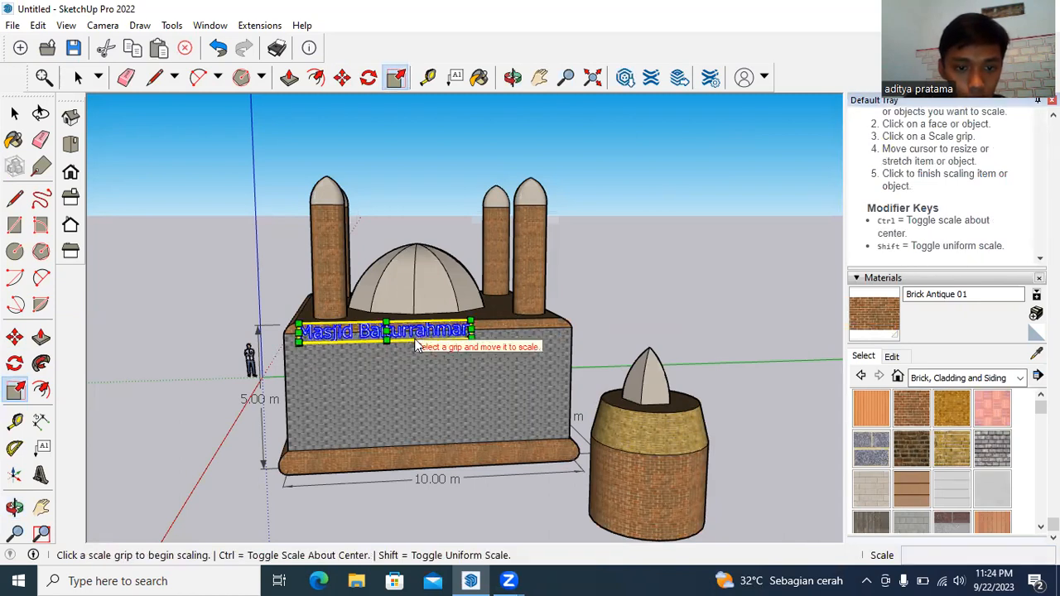
# Step: Try to stretch the 3D text vertically, undo the scaling, and restore its uniform enlargement
pyautogui.click(386, 332)
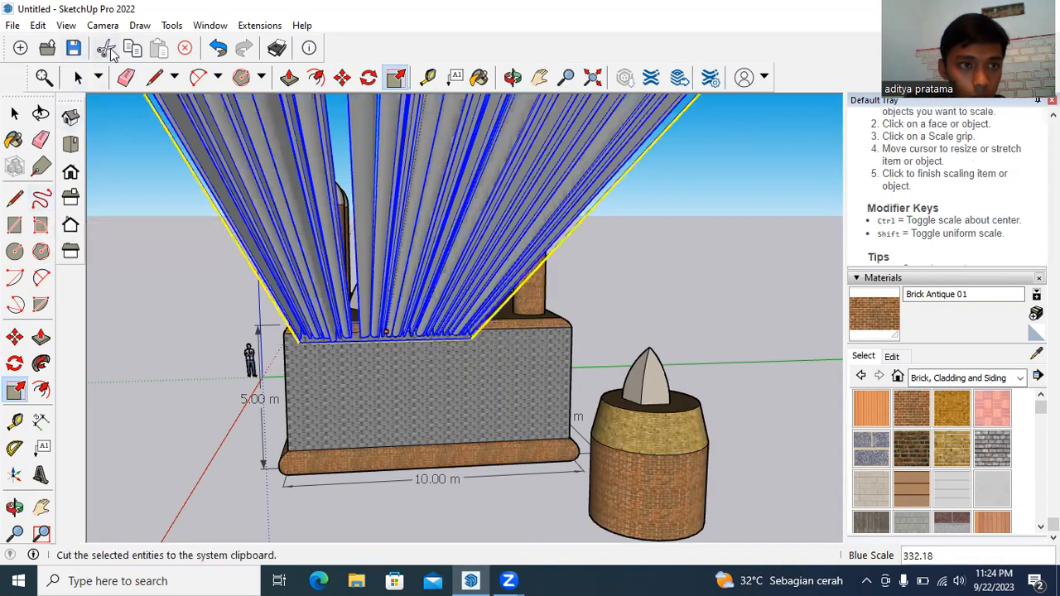
pyautogui.click(218, 48)
pyautogui.click(14, 337)
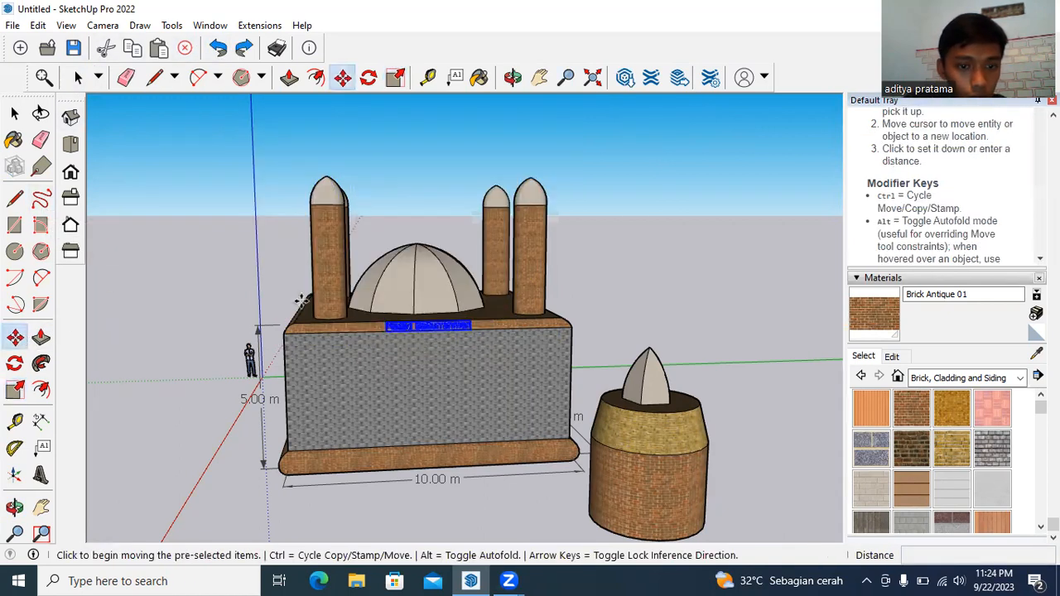
pyautogui.click(243, 49)
# Step: Move the enlarged "Masjid Baiturrahman" text along the band above the front wall to roughly its middle
pyautogui.click(353, 332)
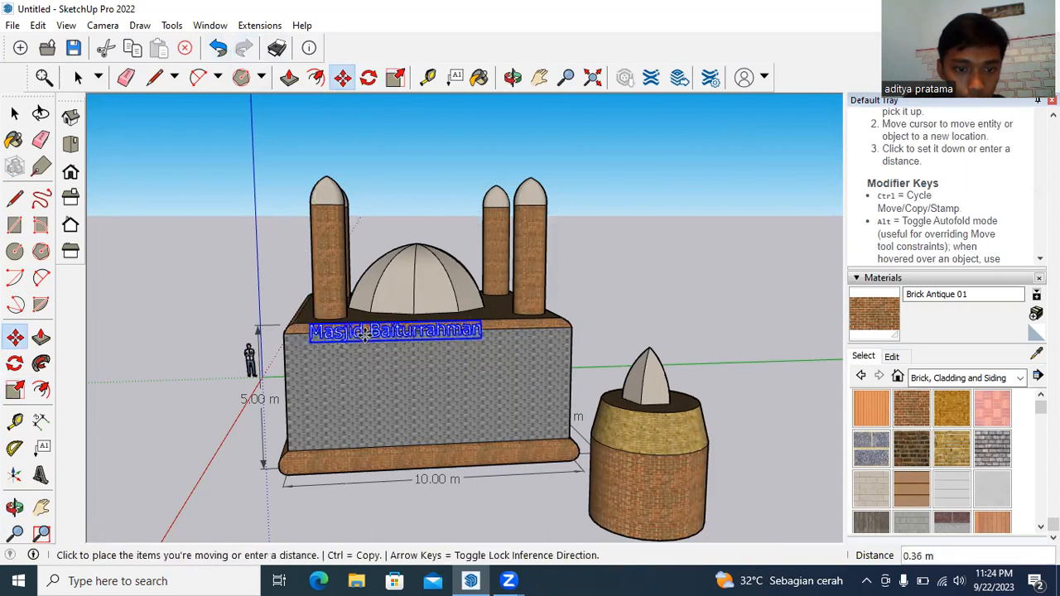
pyautogui.click(398, 334)
pyautogui.click(722, 304)
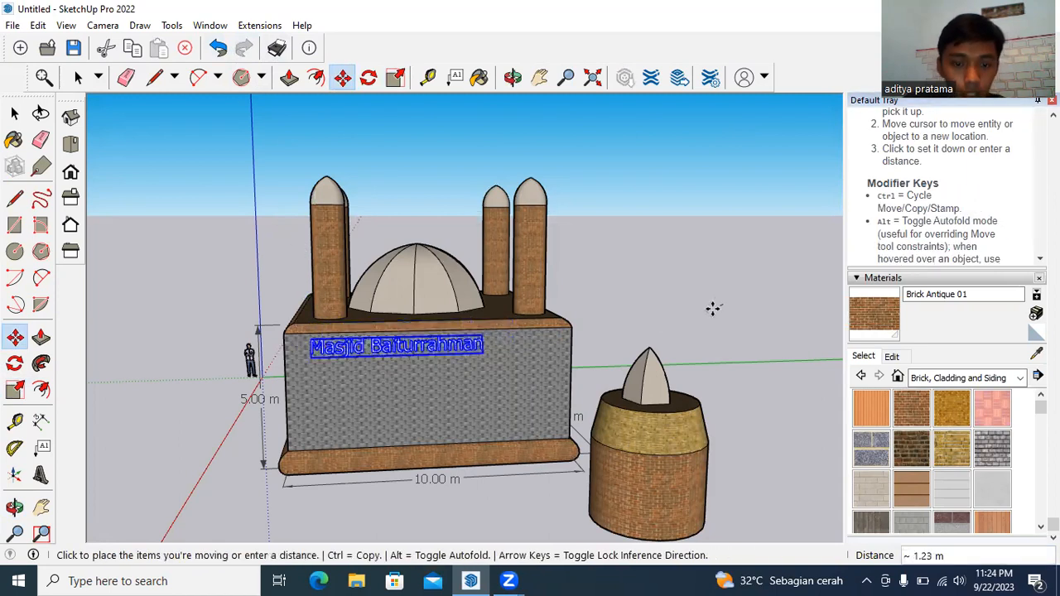
pyautogui.scroll(-1, 713, 309)
pyautogui.scroll(-1, 713, 309)
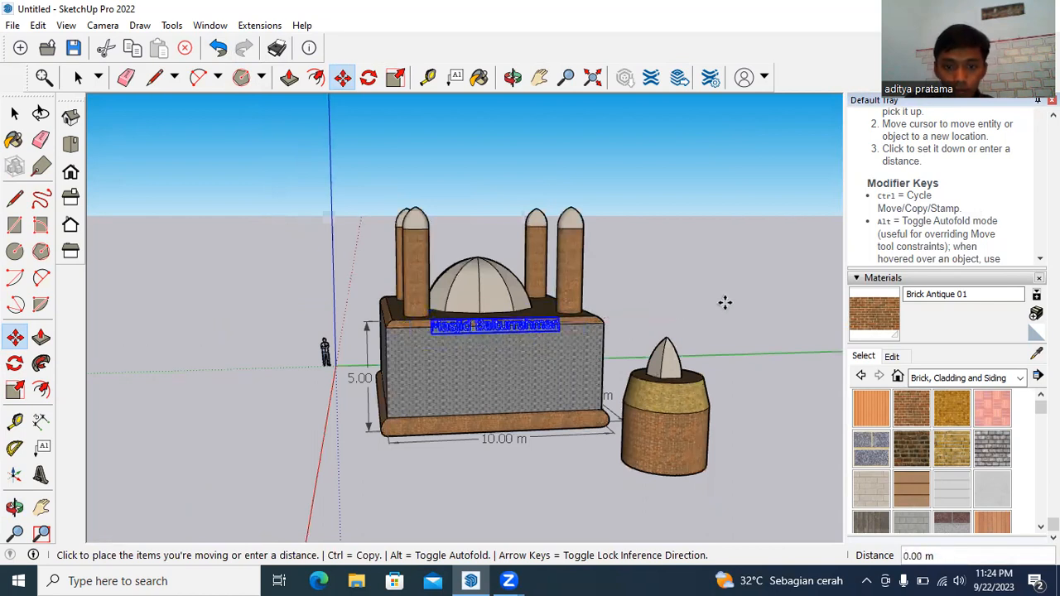
pyautogui.click(725, 303)
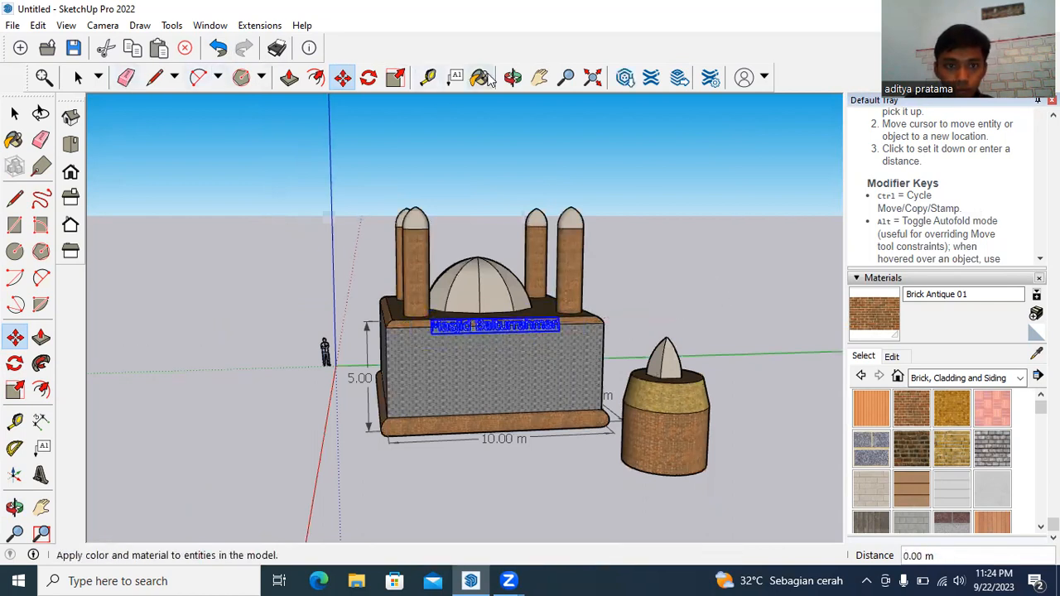
# Step: Deselect the text by selecting the front wall, and examine the text's placement on the mosque from several angles
pyautogui.click(513, 77)
pyautogui.moveTo(731, 216); pyautogui.dragTo(530, 203)
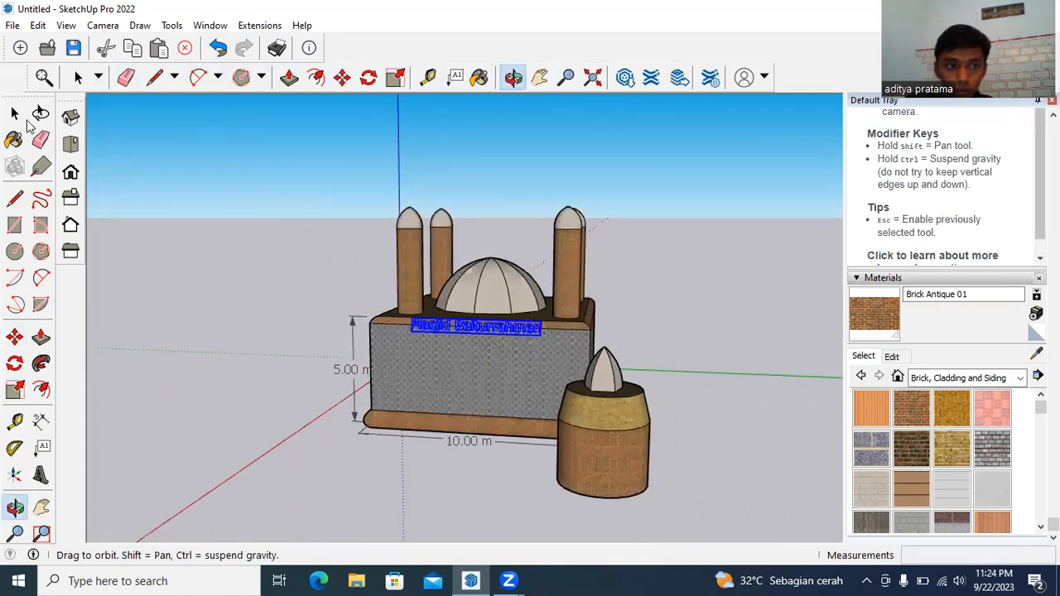
pyautogui.click(15, 114)
pyautogui.click(464, 341)
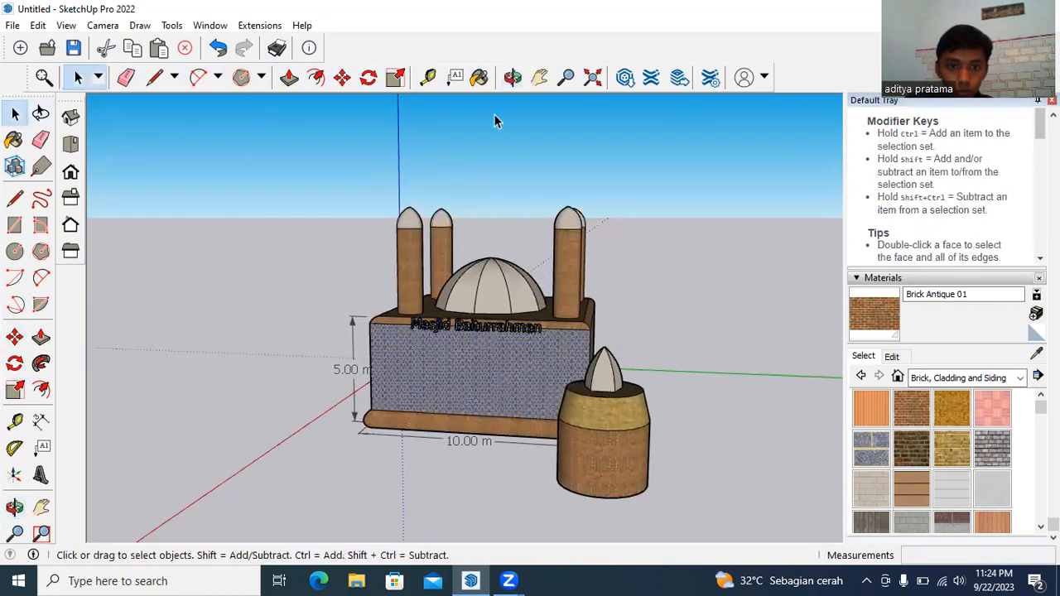
pyautogui.click(513, 77)
pyautogui.moveTo(521, 116); pyautogui.dragTo(545, 209)
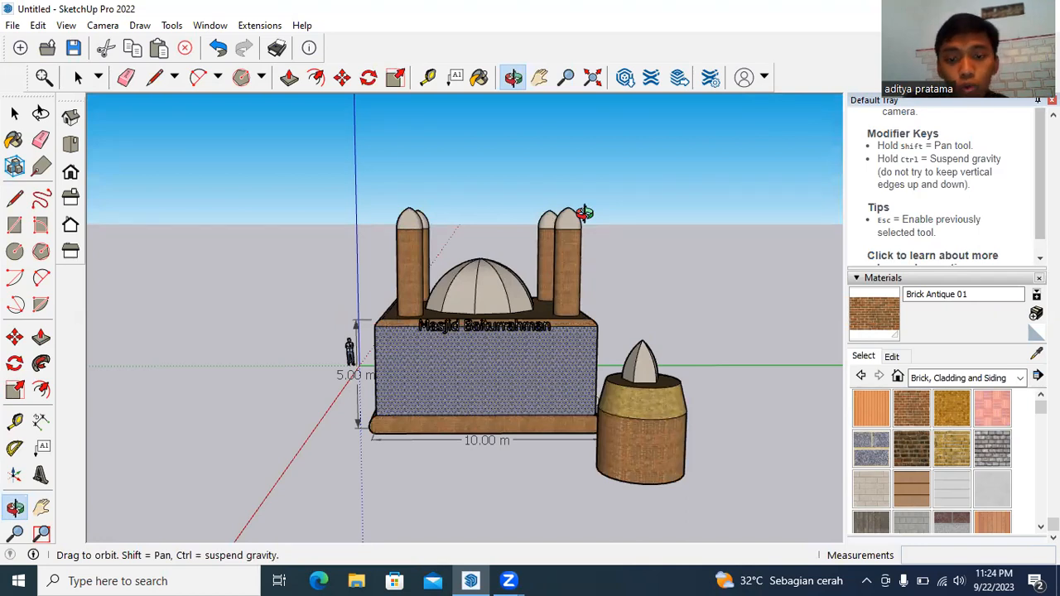
pyautogui.moveTo(578, 213); pyautogui.dragTo(590, 186)
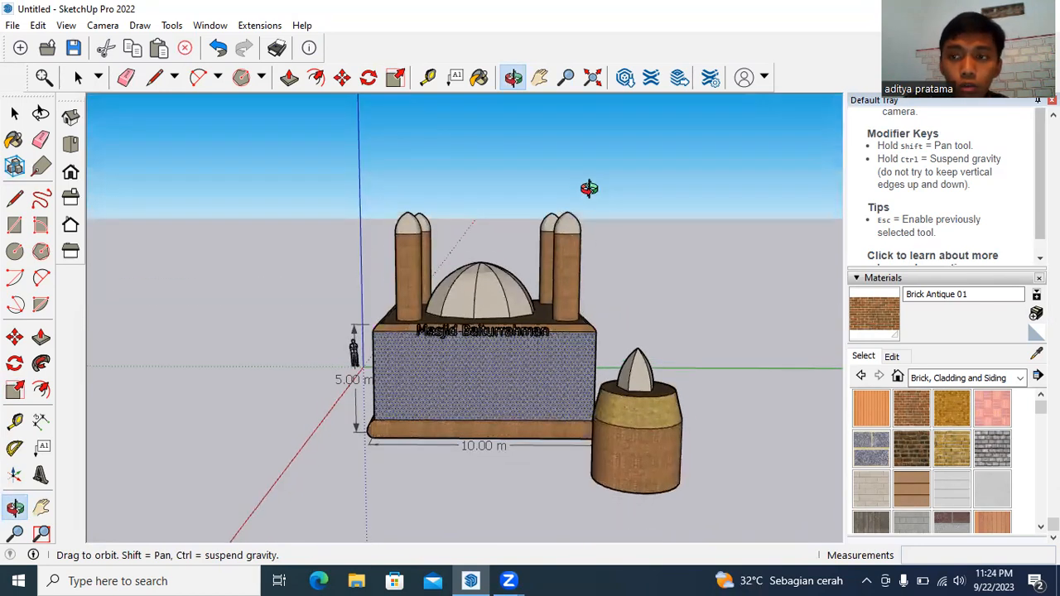